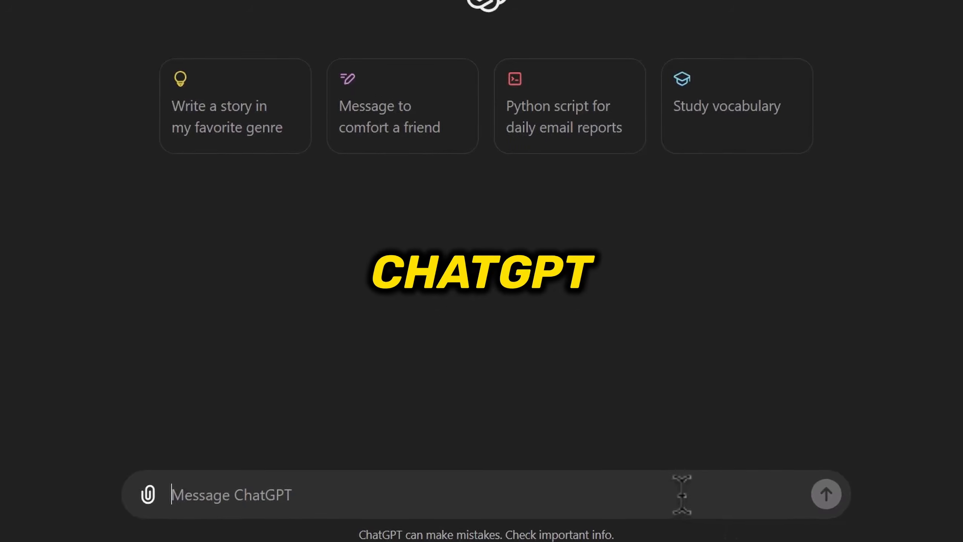
Paste the prepared prompt into the ChatGPT message box
{"action": "key", "text": "ctrl+v"}
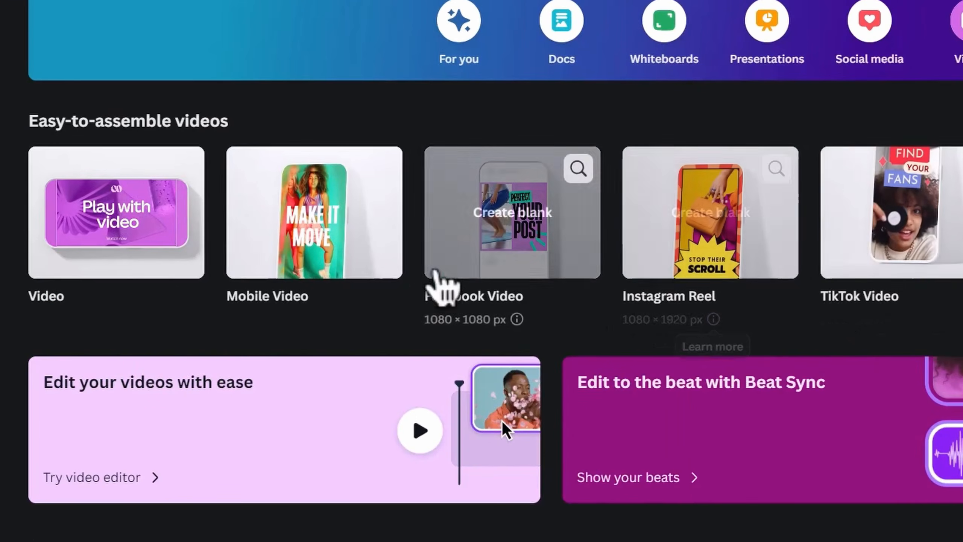
Switch to Canva, create a blank Video design and search its elements for "blue background"
{"action": "left_click", "coordinate": [146, 205]}
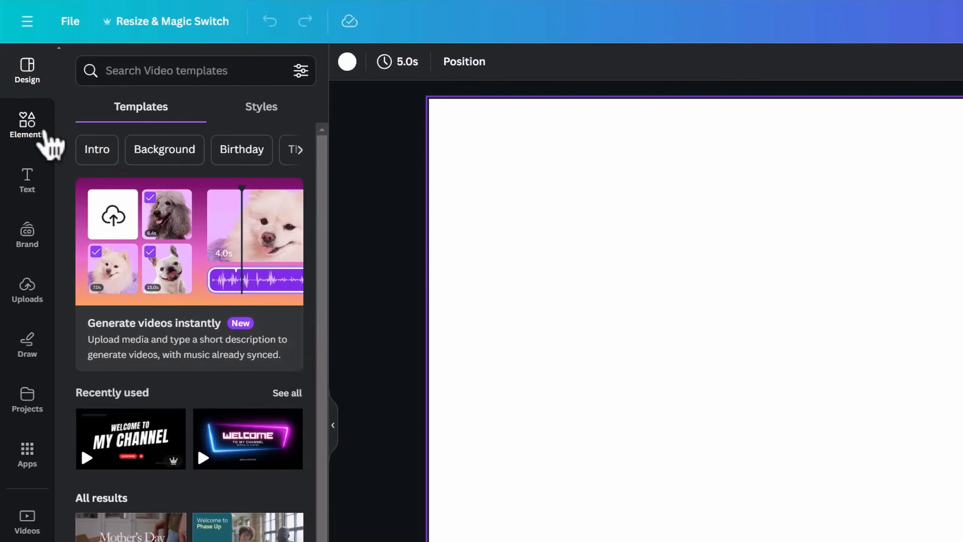
{"action": "left_click", "coordinate": [44, 131]}
{"action": "left_click", "coordinate": [197, 70]}
{"action": "type", "text": "blue"}
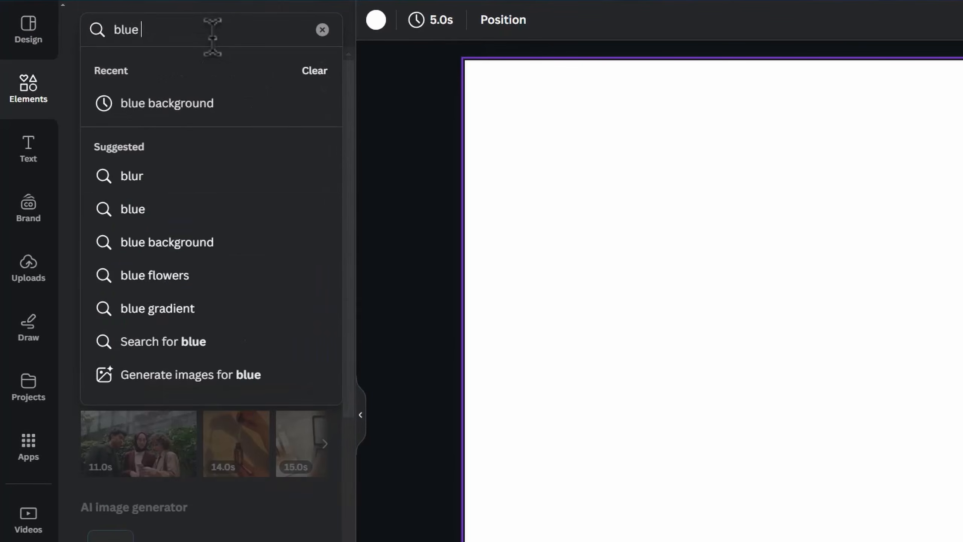
{"action": "left_click", "coordinate": [214, 103]}
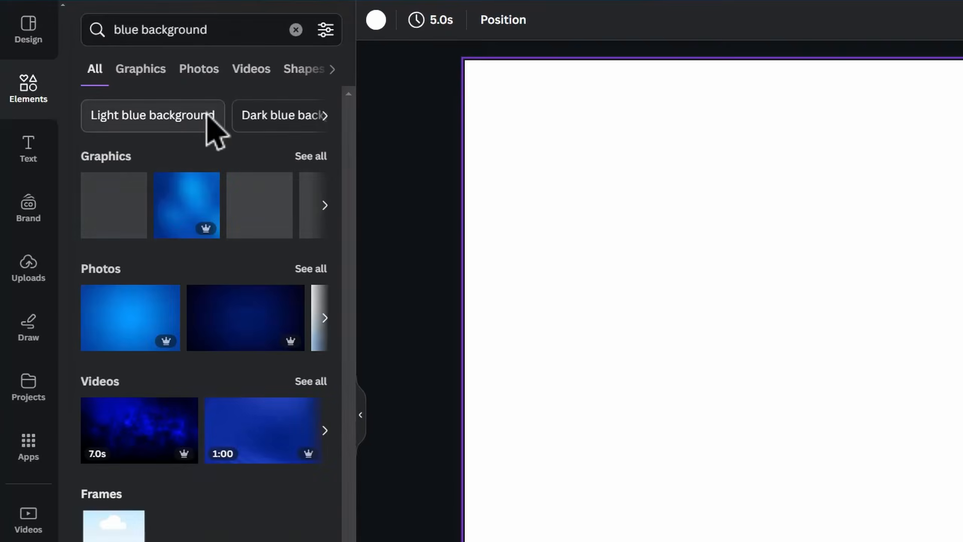
Fill the page with the dark blue blurred-lights video and trim the clip to 12.0 seconds
{"action": "left_click", "coordinate": [267, 74]}
{"action": "scroll", "coordinate": [307, 354], "scroll_direction": "down", "scroll_amount": 5}
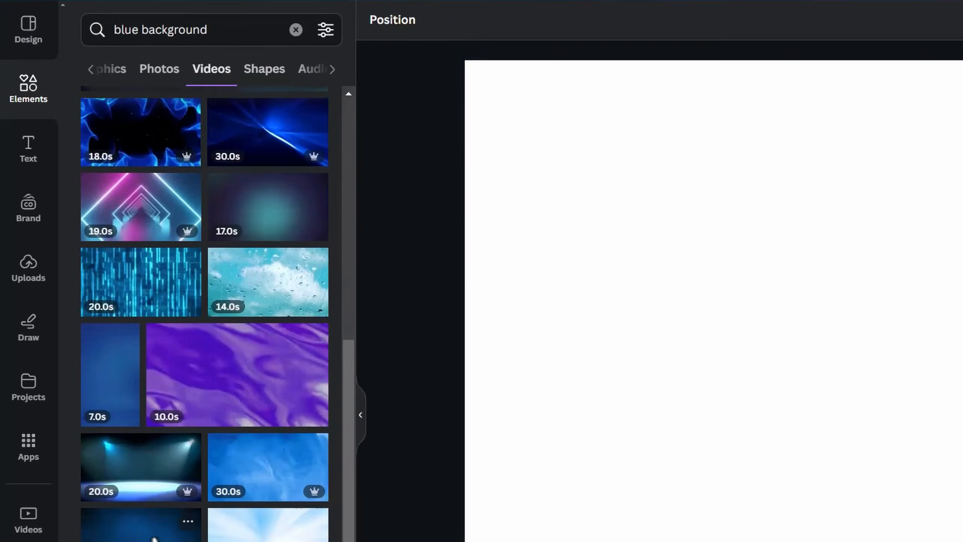
{"action": "left_click_drag", "start_coordinate": [153, 538], "coordinate": [511, 285]}
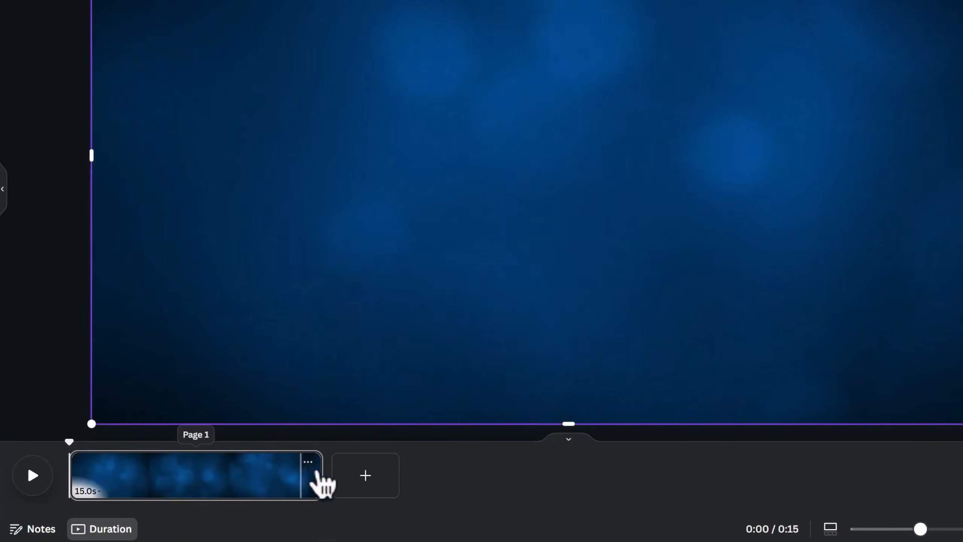
{"action": "left_click_drag", "start_coordinate": [321, 482], "coordinate": [273, 469]}
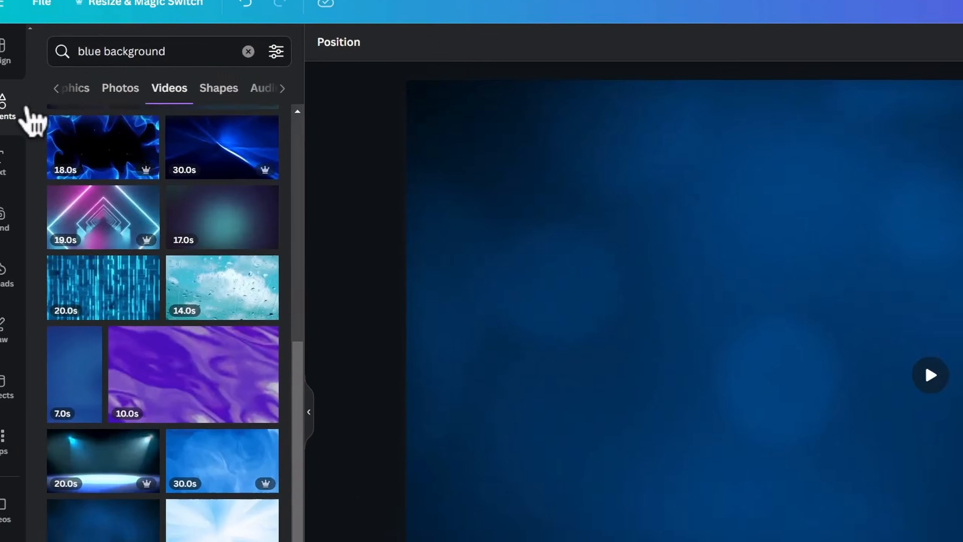
Add the rounded square frame to the left half of the page and resize it to about 737 by 551
{"action": "left_click", "coordinate": [28, 59]}
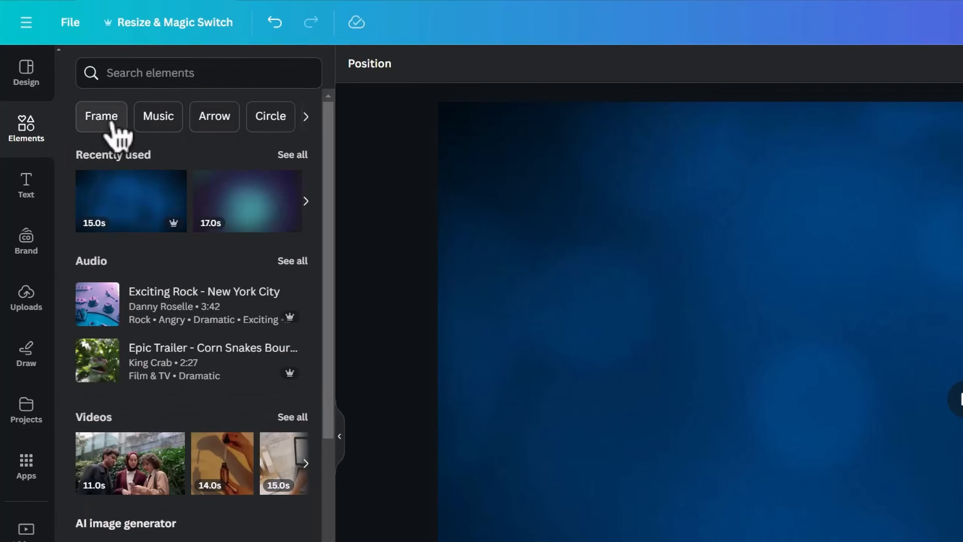
{"action": "left_click", "coordinate": [82, 52]}
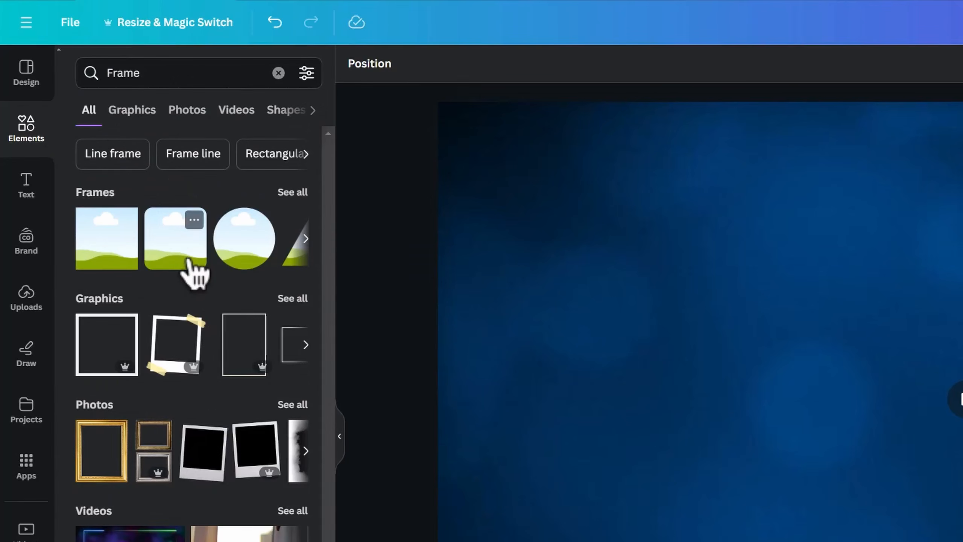
{"action": "left_click_drag", "start_coordinate": [189, 262], "coordinate": [651, 303]}
{"action": "left_click_drag", "start_coordinate": [764, 431], "coordinate": [676, 431]}
{"action": "left_click_drag", "start_coordinate": [846, 408], "coordinate": [951, 403]}
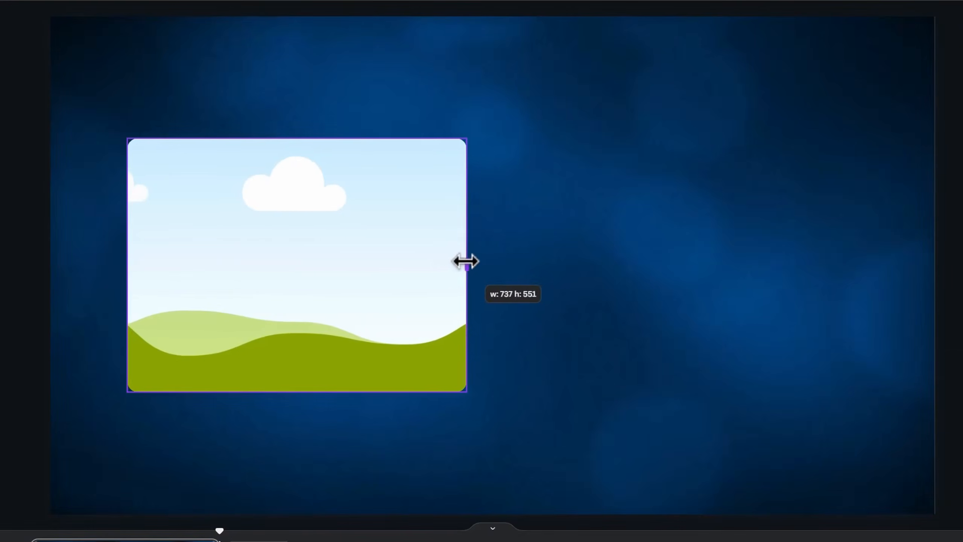
{"action": "left_click_drag", "start_coordinate": [466, 261], "coordinate": [467, 261]}
Set the frame's corner rounding to 58 and add a solid orange border with a weight of 11
{"action": "left_click", "coordinate": [42, 45]}
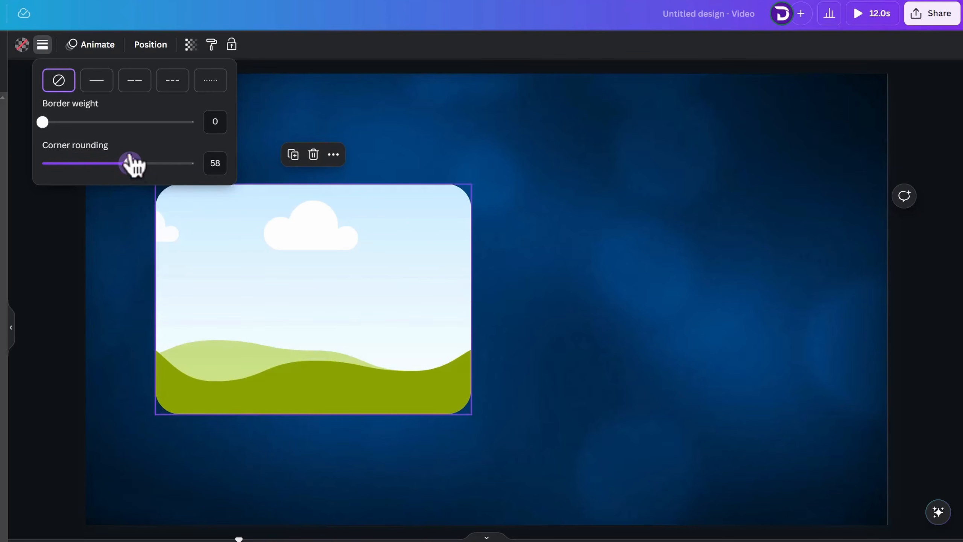
{"action": "left_click_drag", "start_coordinate": [54, 122], "coordinate": [74, 129]}
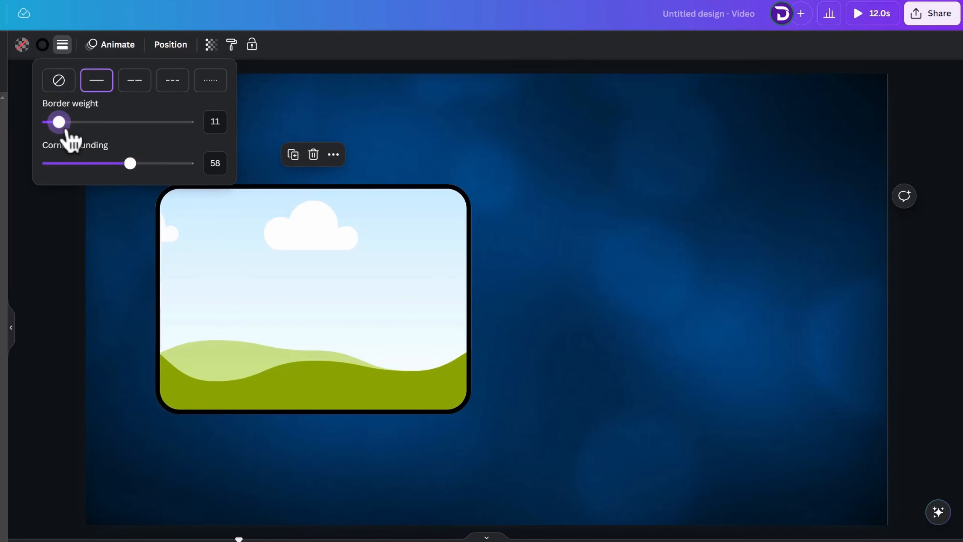
{"action": "left_click", "coordinate": [42, 45]}
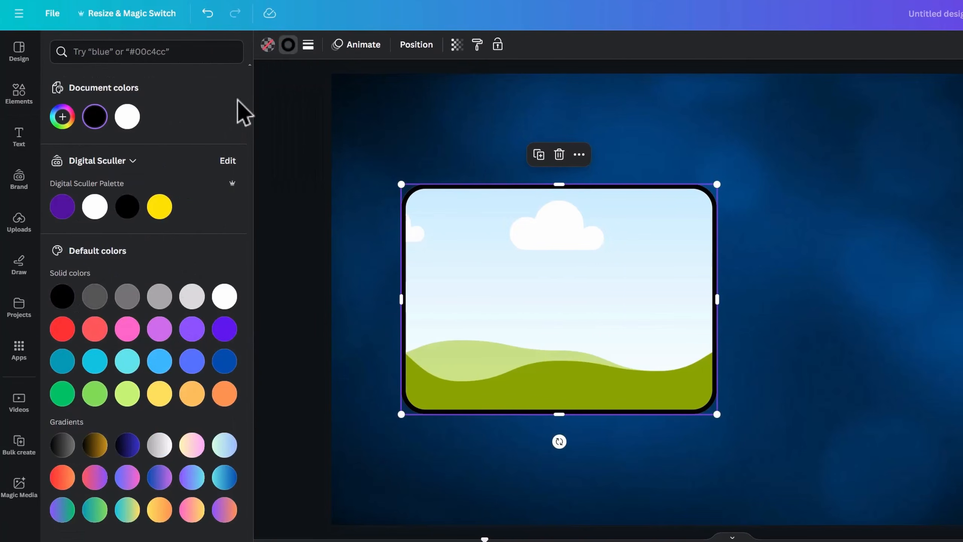
{"action": "left_click", "coordinate": [225, 393]}
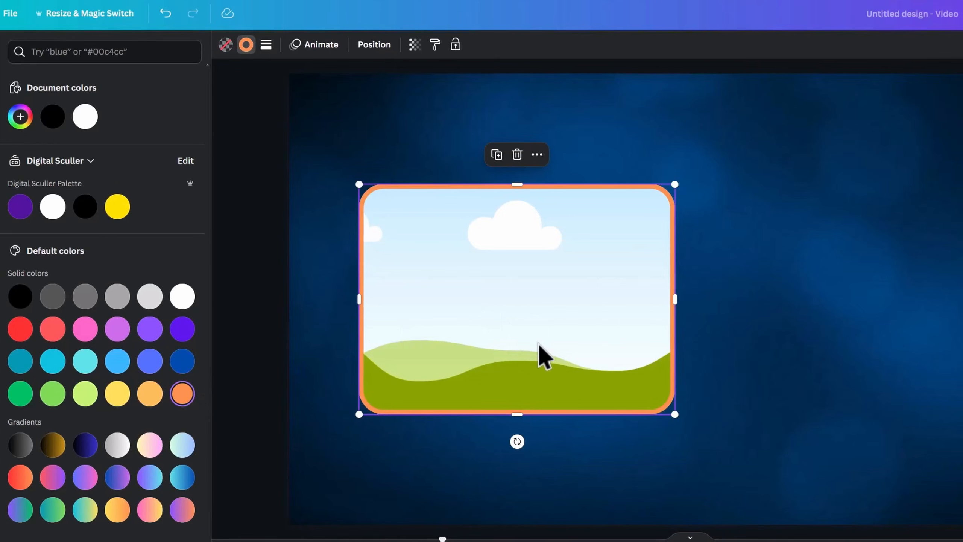
Add a rounded square shape and stretch it into a wide, low bar covering the frame's bottom edge
{"action": "key", "text": "r"}
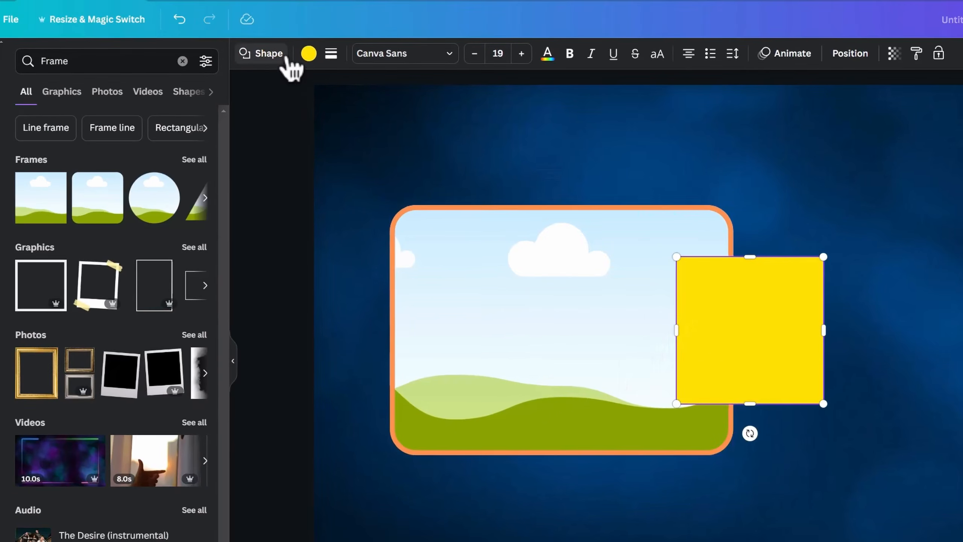
{"action": "left_click", "coordinate": [259, 46]}
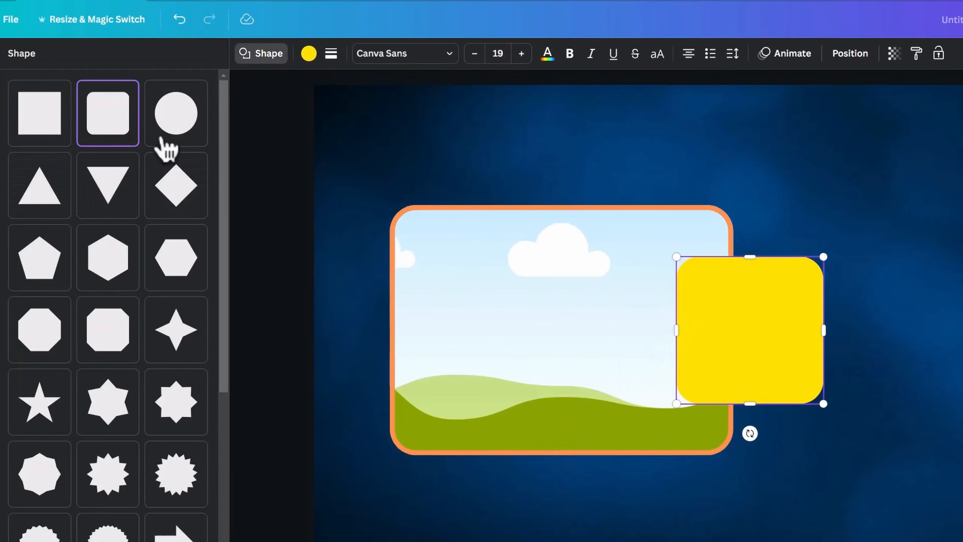
{"action": "left_click_drag", "start_coordinate": [765, 364], "coordinate": [512, 479]}
{"action": "left_click_drag", "start_coordinate": [563, 453], "coordinate": [731, 448]}
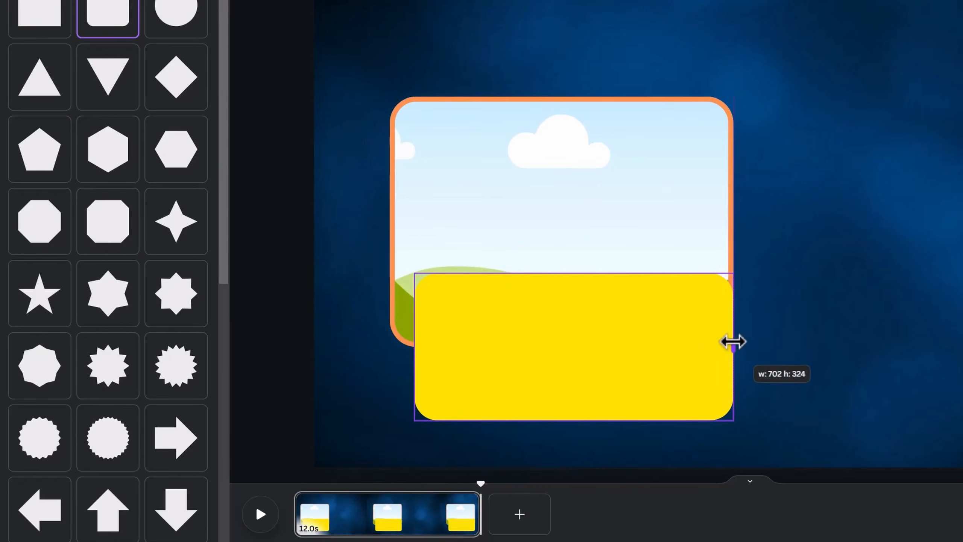
{"action": "left_click_drag", "start_coordinate": [415, 454], "coordinate": [385, 476]}
{"action": "left_click_drag", "start_coordinate": [559, 273], "coordinate": [559, 308]}
{"action": "left_click_drag", "start_coordinate": [566, 419], "coordinate": [561, 376]}
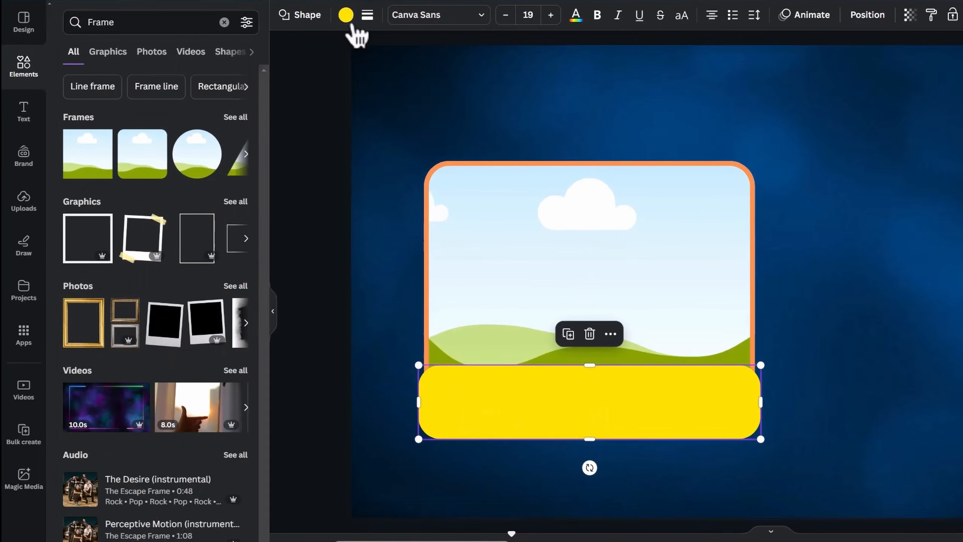
Fill the bar below the frame with white and give it a thin orange border
{"action": "left_click", "coordinate": [346, 15]}
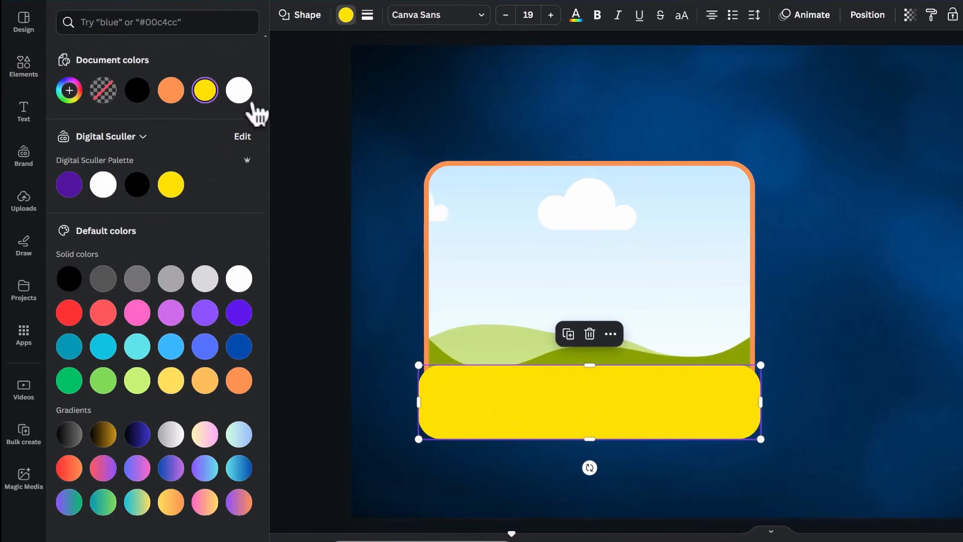
{"action": "left_click", "coordinate": [239, 91]}
{"action": "left_click", "coordinate": [367, 15]}
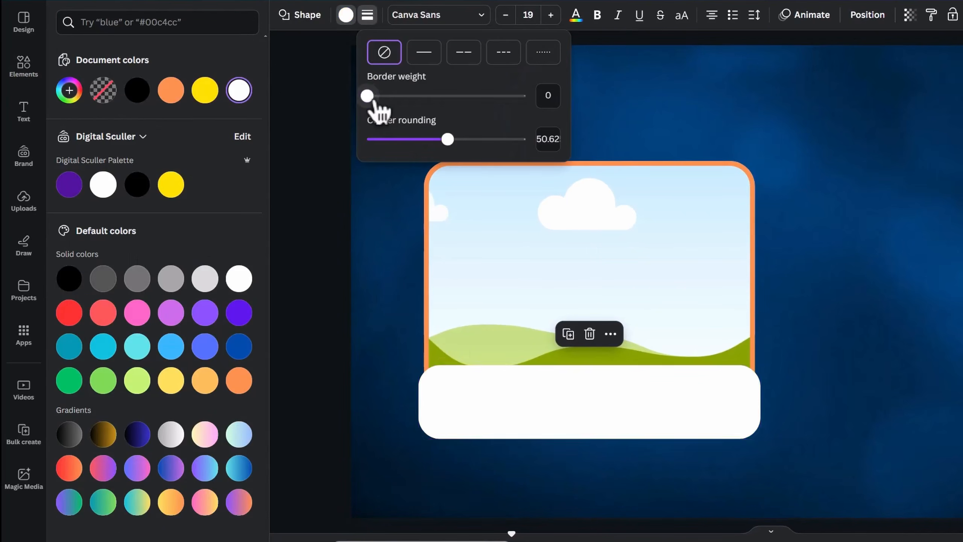
{"action": "left_click_drag", "start_coordinate": [374, 101], "coordinate": [380, 102]}
{"action": "left_click", "coordinate": [367, 15]}
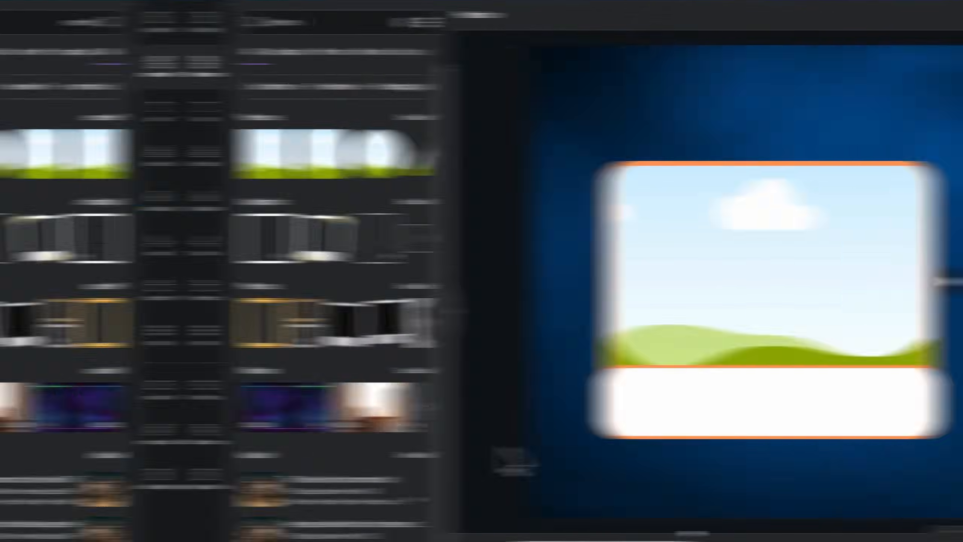
Duplicate the frame with its white bar, place the copy on the right half and centre both sets on the page
{"action": "left_click_drag", "start_coordinate": [327, 448], "coordinate": [696, 267]}
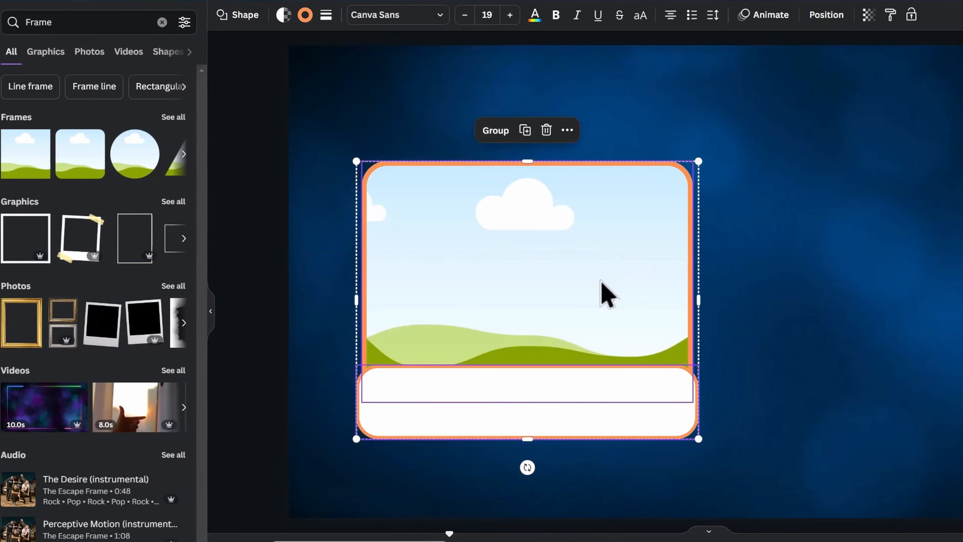
{"action": "left_click", "coordinate": [530, 137]}
{"action": "left_click_drag", "start_coordinate": [558, 220], "coordinate": [893, 216]}
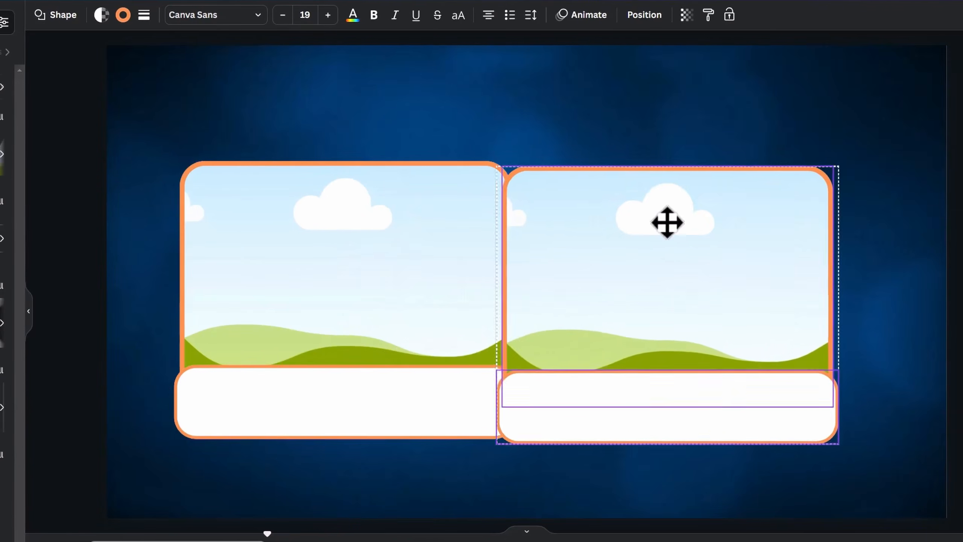
{"action": "left_click_drag", "start_coordinate": [712, 217], "coordinate": [722, 217]}
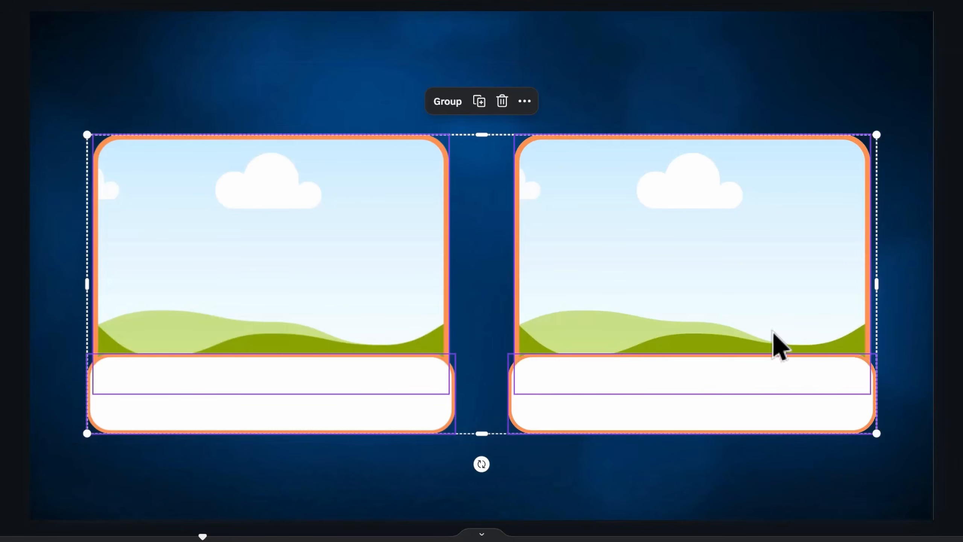
Add a heading reading "WOULD YOU RATHER..." above the frames
{"action": "left_click", "coordinate": [774, 334]}
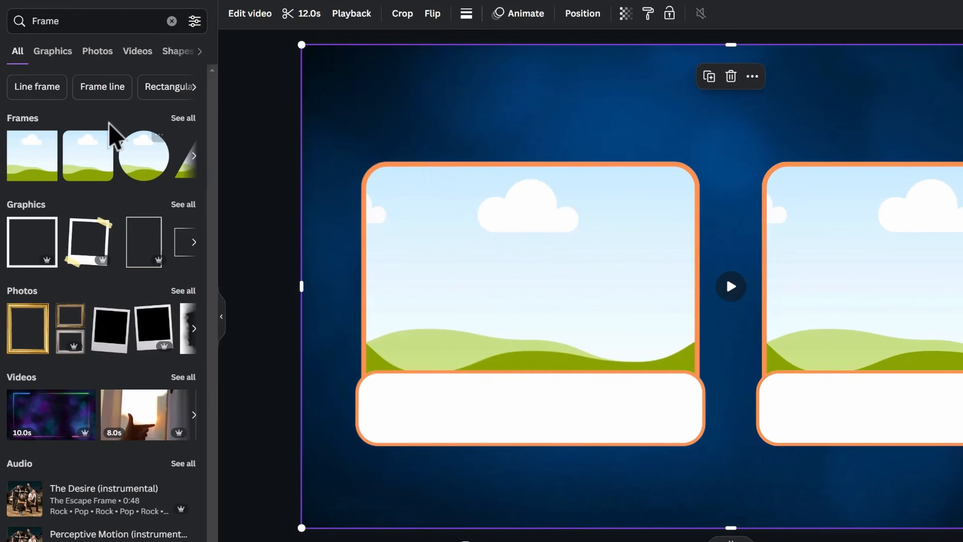
{"action": "left_click", "coordinate": [113, 122]}
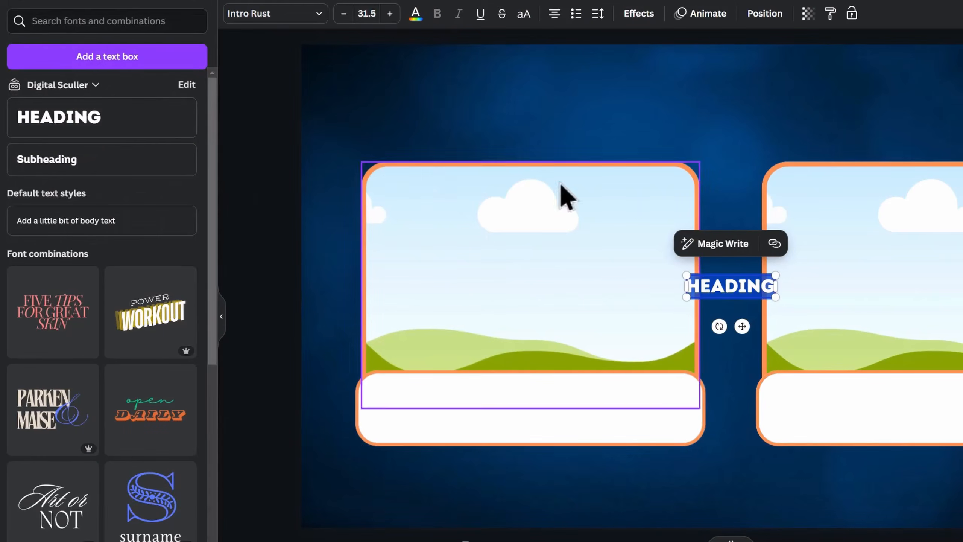
{"action": "left_click_drag", "start_coordinate": [741, 325], "coordinate": [601, 146]}
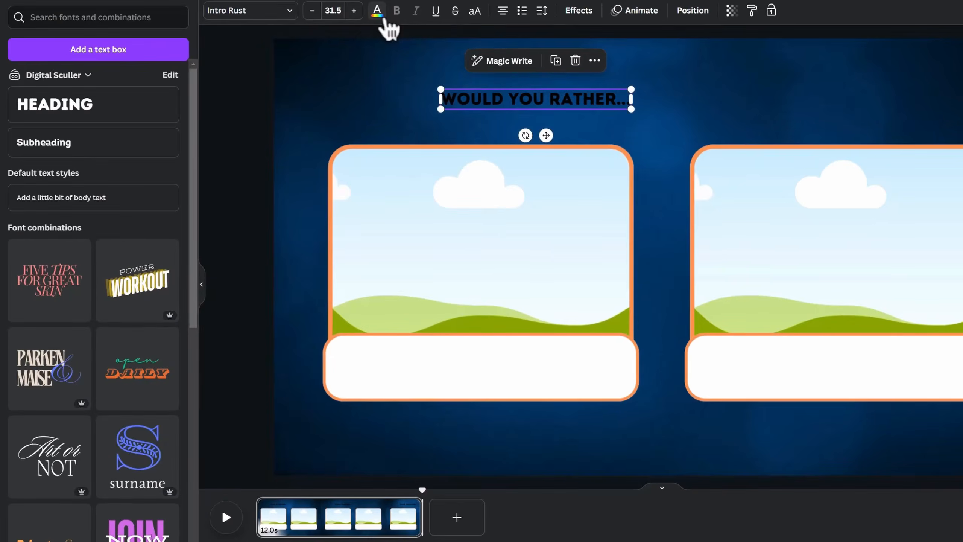
Colour the heading white and change its font to Rubik One
{"action": "left_click", "coordinate": [177, 14]}
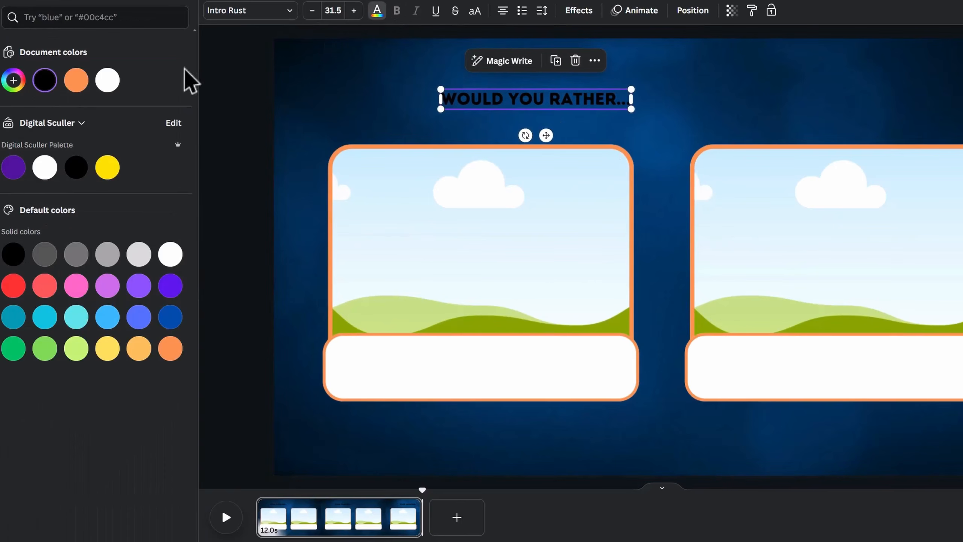
{"action": "left_click", "coordinate": [297, 17]}
{"action": "scroll", "coordinate": [96, 266], "scroll_direction": "down", "scroll_amount": 2}
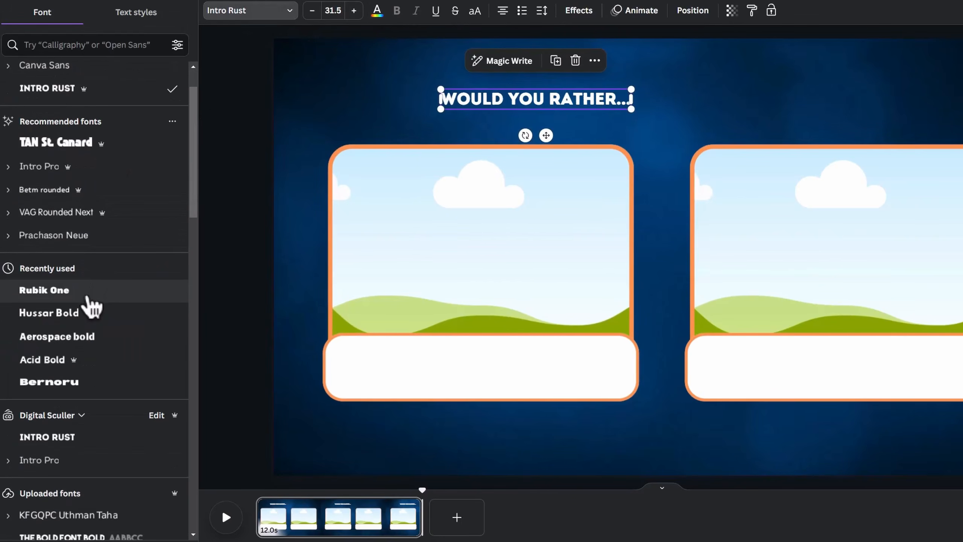
{"action": "left_click", "coordinate": [88, 298]}
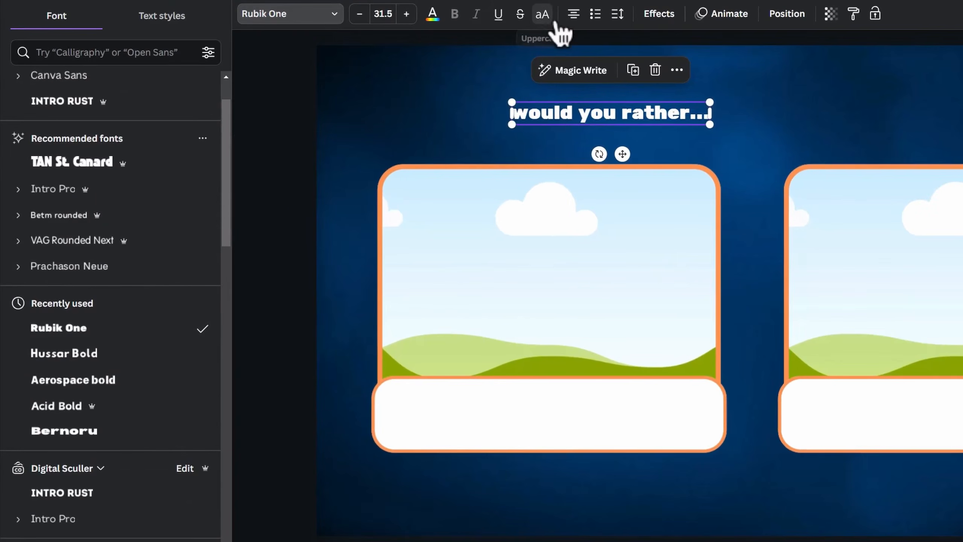
Set the heading to uppercase at font size 80 and centre it above the two frames
{"action": "left_click", "coordinate": [393, 15]}
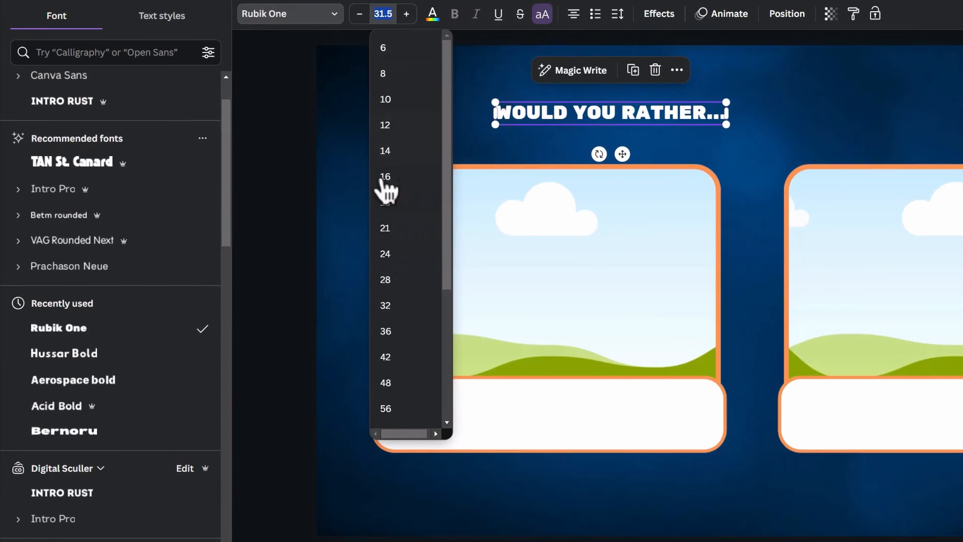
{"action": "left_click", "coordinate": [416, 295]}
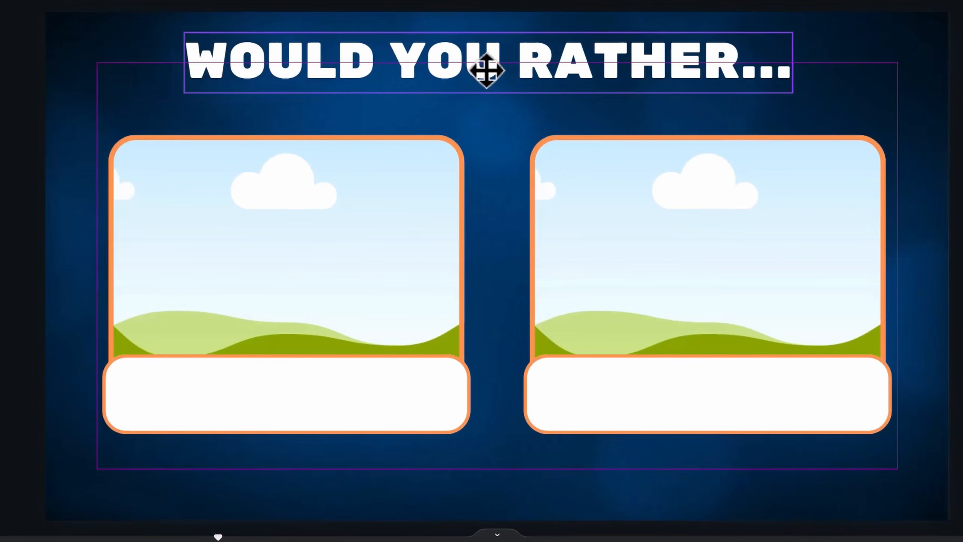
{"action": "left_click_drag", "start_coordinate": [486, 70], "coordinate": [492, 74]}
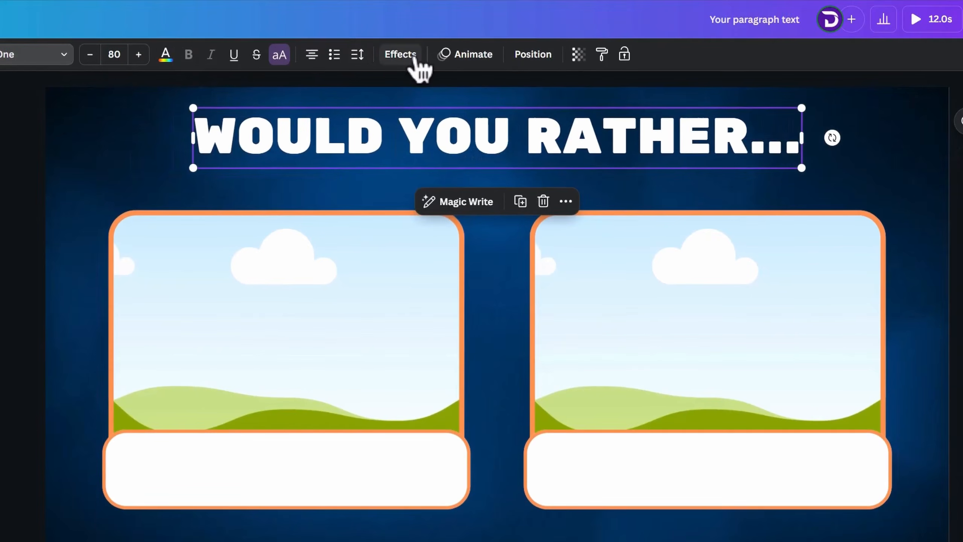
Apply the Outline text effect to the heading with a black outline
{"action": "left_click", "coordinate": [415, 57]}
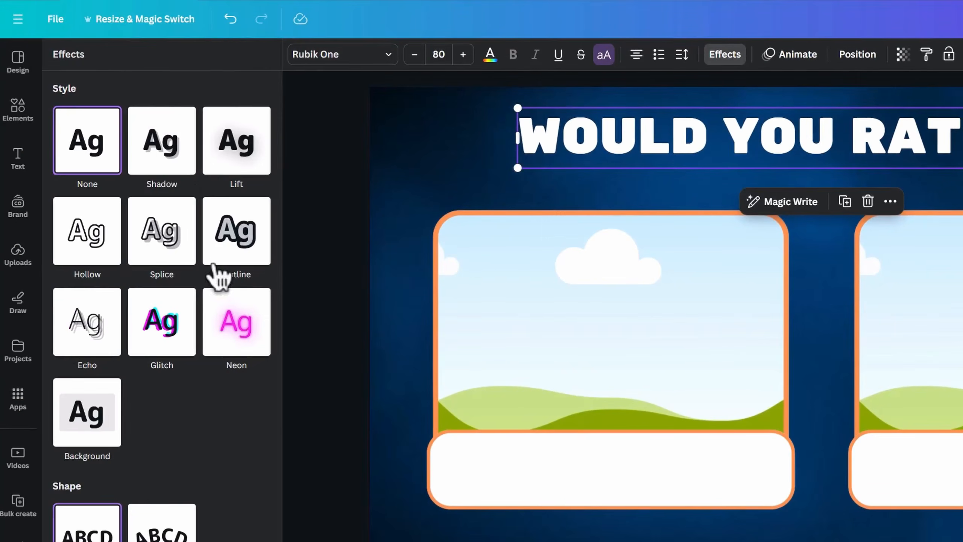
{"action": "left_click", "coordinate": [222, 258]}
{"action": "left_click", "coordinate": [260, 351]}
{"action": "left_click", "coordinate": [694, 137]}
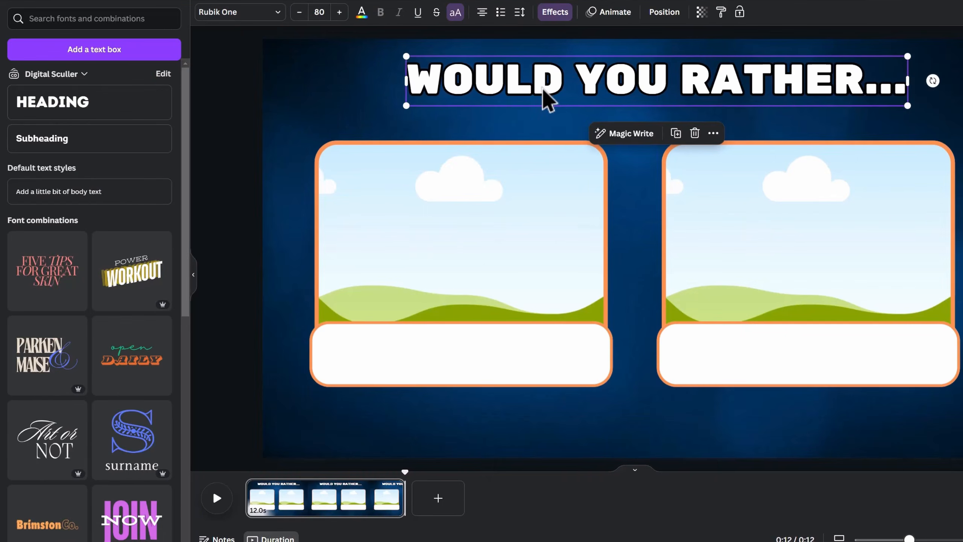
Add the number "01" as a separate text beside the heading, above the first frame, at font size 56
{"action": "type", "text": "01"}
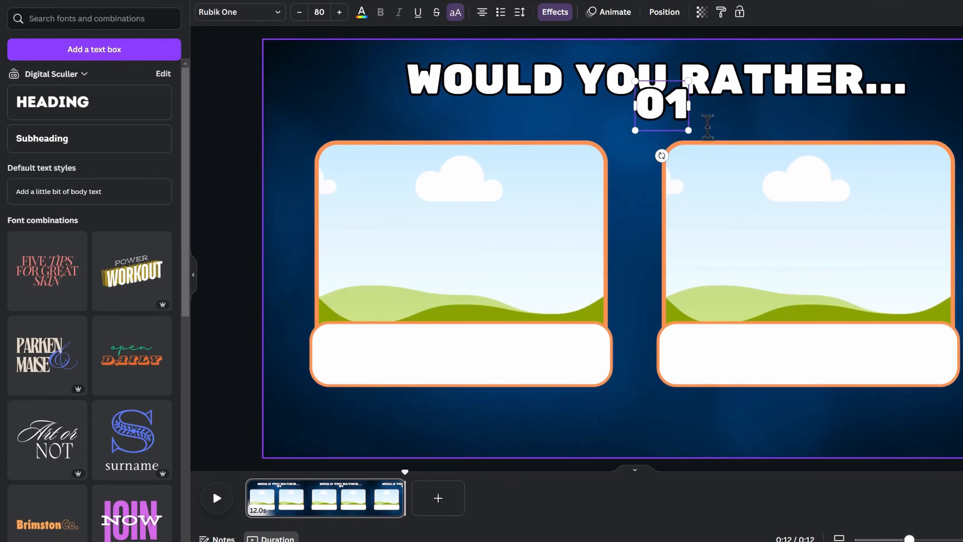
{"action": "left_click", "coordinate": [699, 125]}
{"action": "left_click_drag", "start_coordinate": [661, 106], "coordinate": [345, 97]}
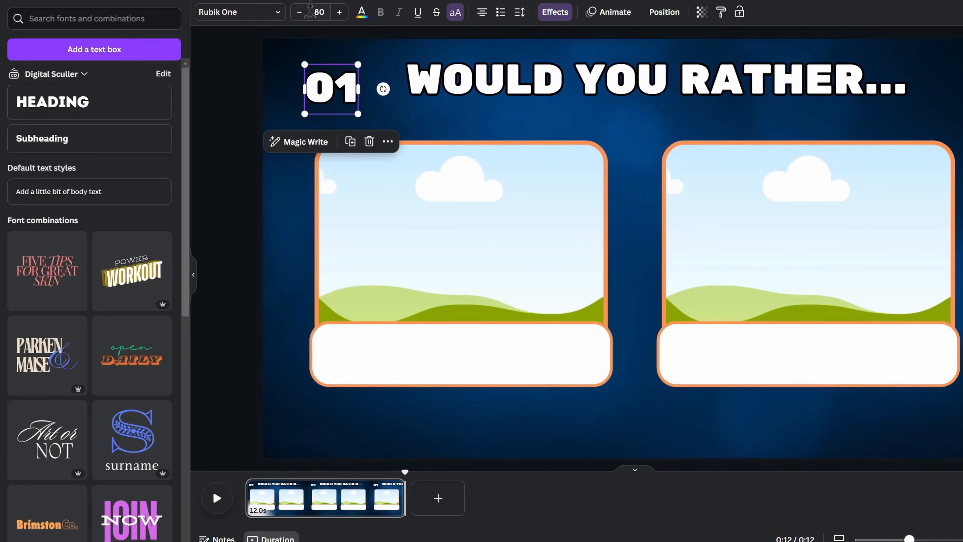
{"action": "left_click", "coordinate": [316, 12]}
{"action": "left_click", "coordinate": [341, 173]}
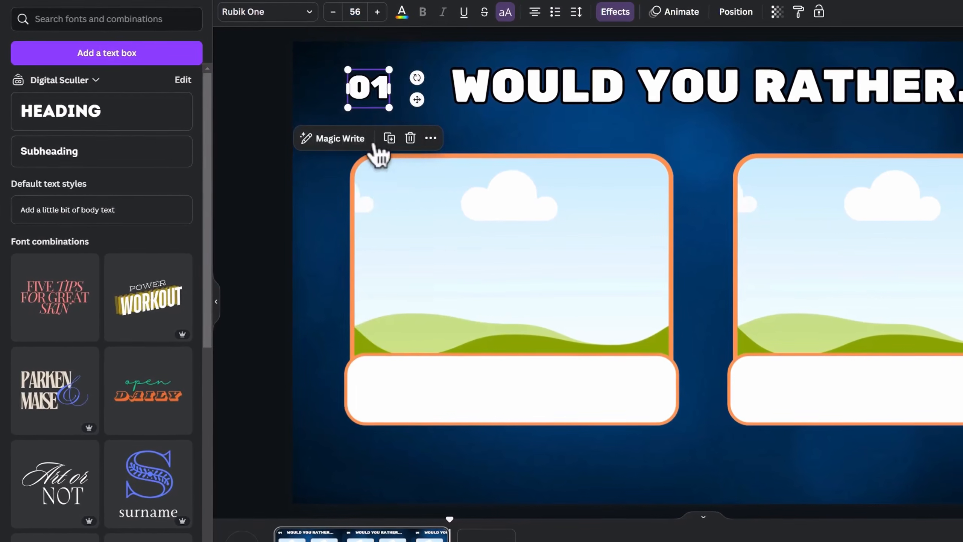
Colour the "01" text orange to match the frame borders and remove its outline effect
{"action": "left_click", "coordinate": [363, 13]}
{"action": "left_click", "coordinate": [81, 85]}
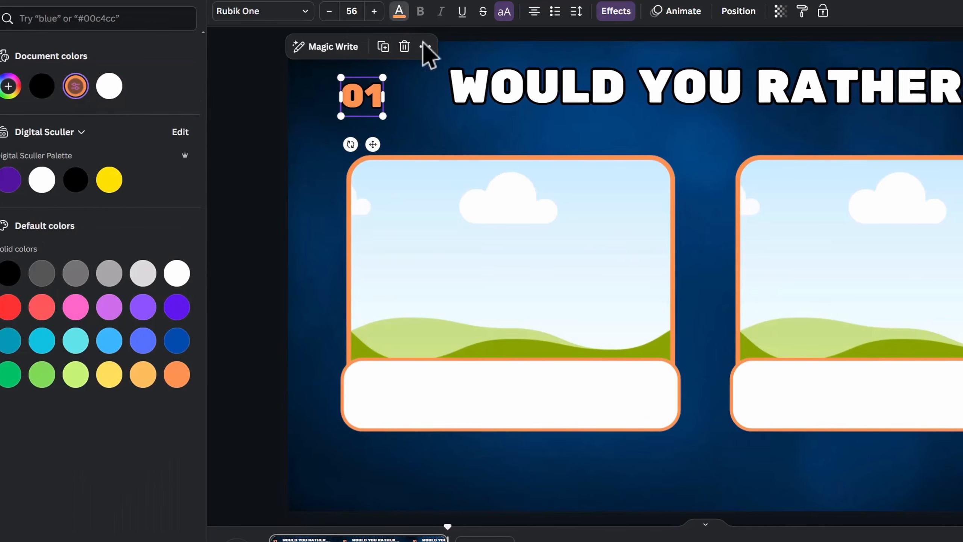
{"action": "left_click", "coordinate": [626, 15]}
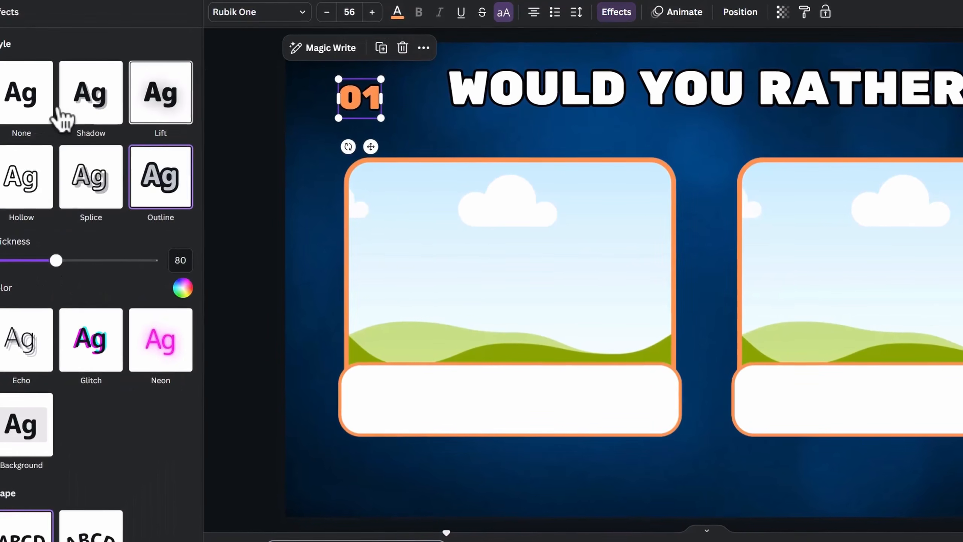
{"action": "left_click", "coordinate": [284, 144]}
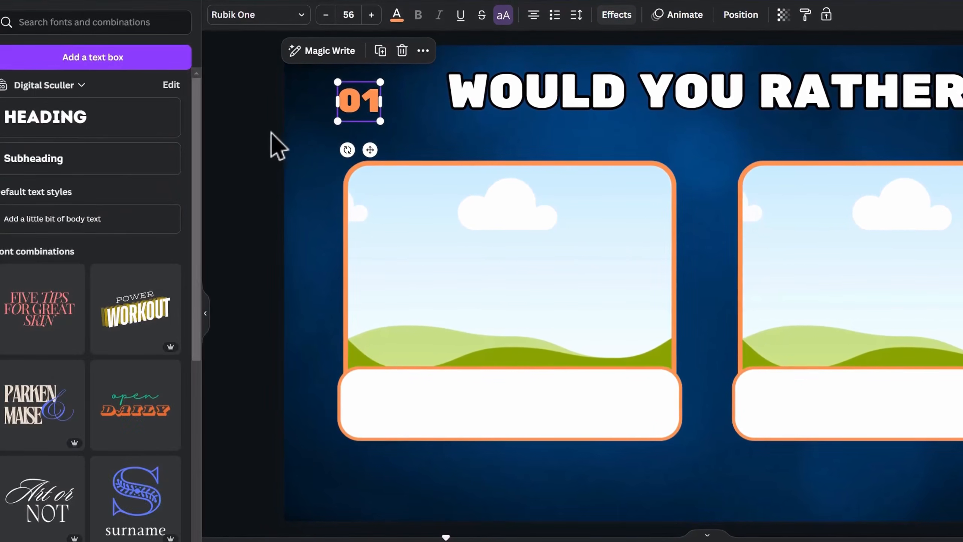
Add a circle, shrink it to badge size and centre it around the "01" number
{"action": "key", "text": "c"}
{"action": "left_click_drag", "start_coordinate": [492, 273], "coordinate": [308, 96]}
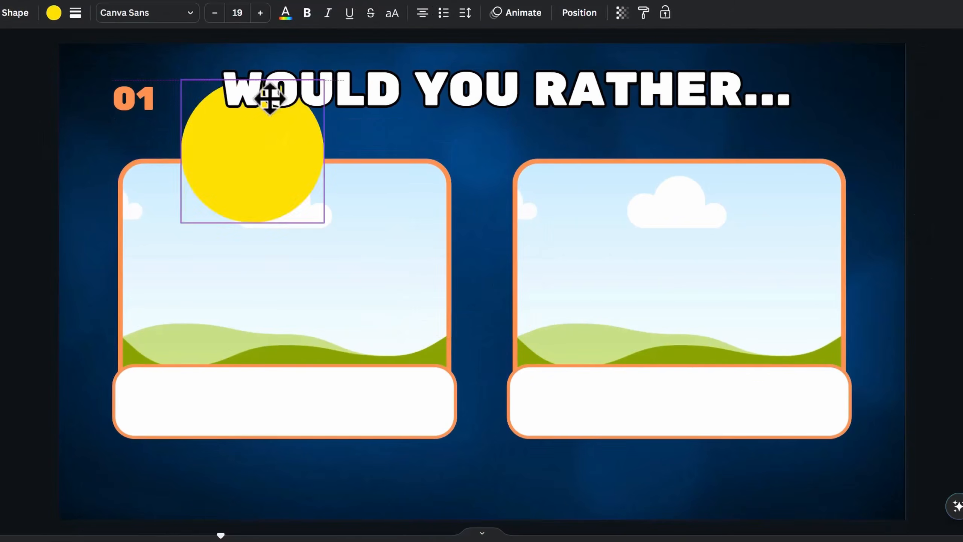
{"action": "left_click_drag", "start_coordinate": [271, 218], "coordinate": [178, 144]}
{"action": "left_click_drag", "start_coordinate": [149, 137], "coordinate": [146, 129]}
Give the number's circle a solid orange border and a black fill
{"action": "left_click", "coordinate": [337, 17]}
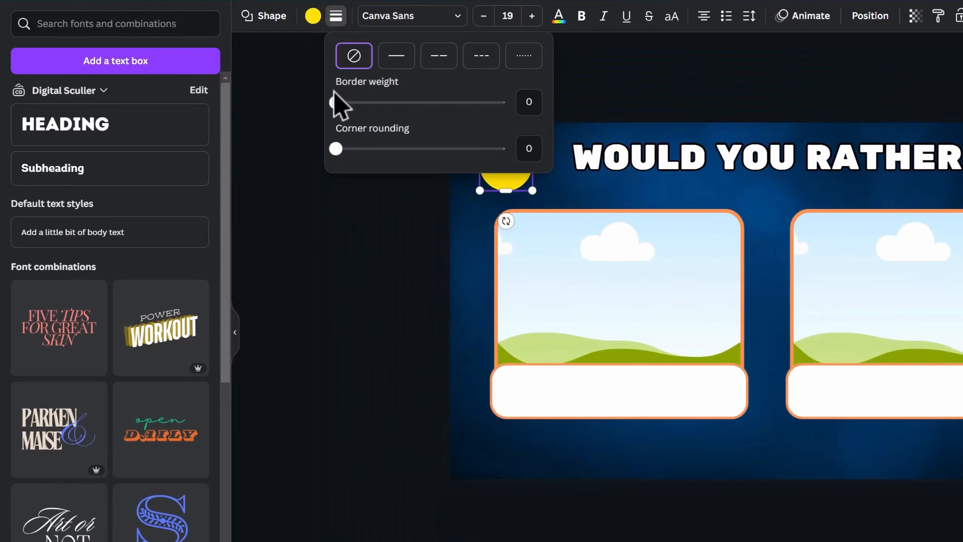
{"action": "left_click", "coordinate": [346, 104]}
{"action": "left_click", "coordinate": [336, 15]}
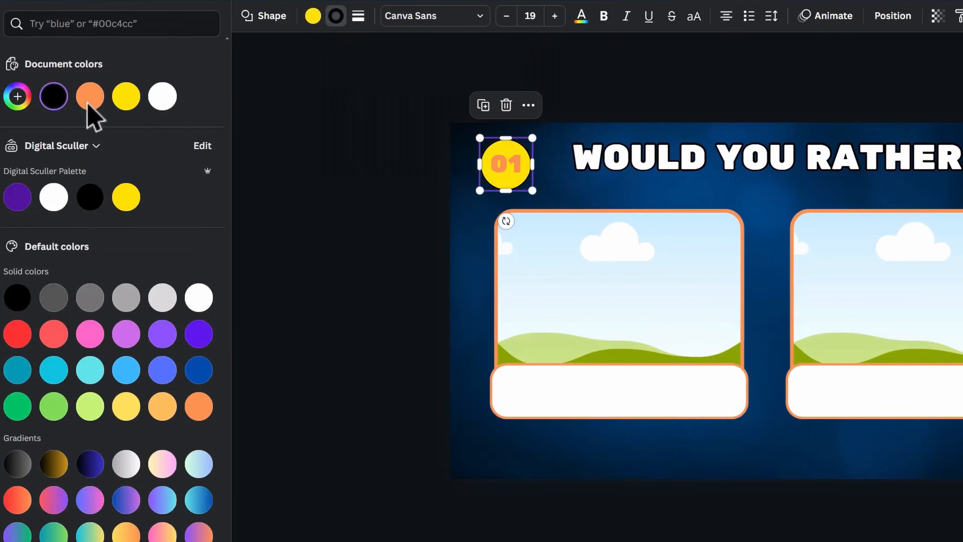
{"action": "left_click", "coordinate": [91, 98]}
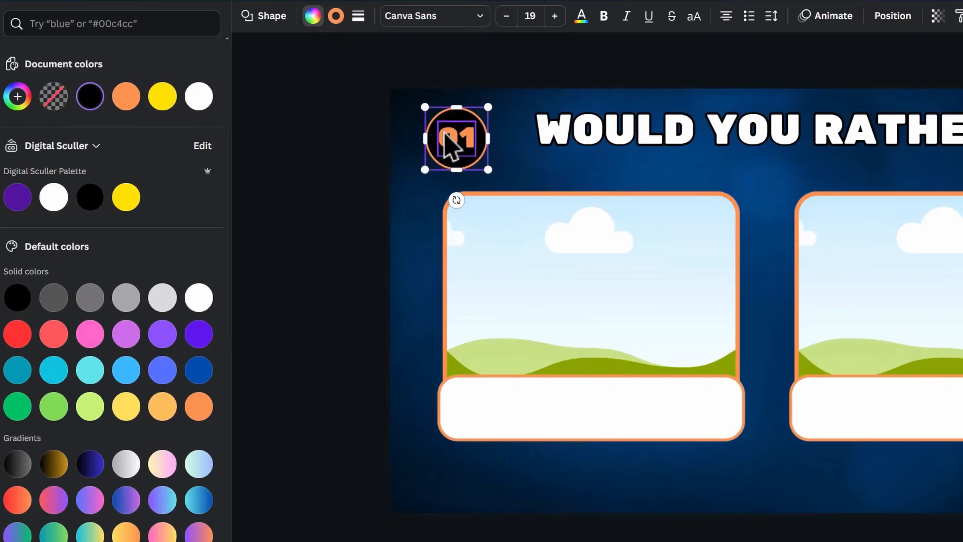
{"action": "key", "text": "Escape"}
Duplicate the heading, move the copy down over the answer bars and remove its outline effect
{"action": "left_click", "coordinate": [649, 102]}
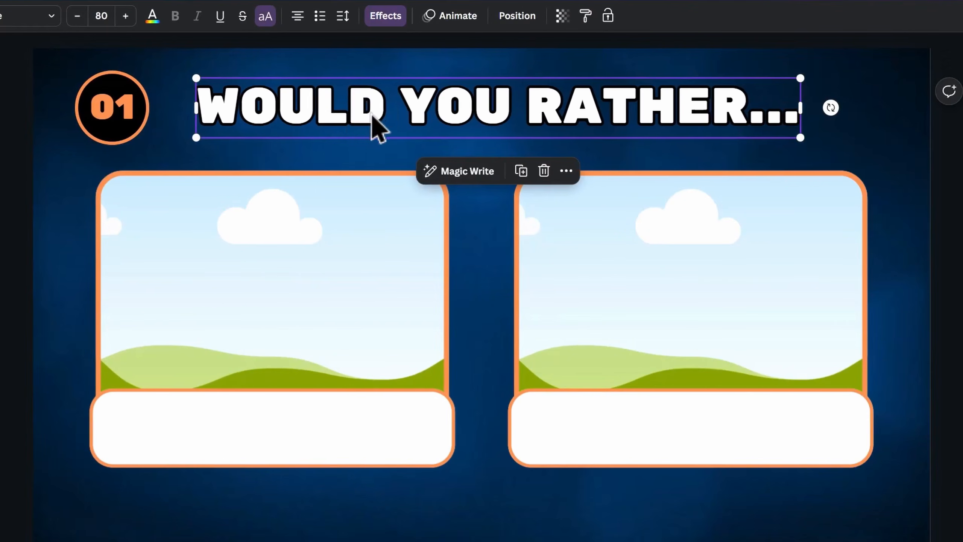
{"action": "key", "text": "ctrl+d"}
{"action": "left_click_drag", "start_coordinate": [377, 127], "coordinate": [303, 436]}
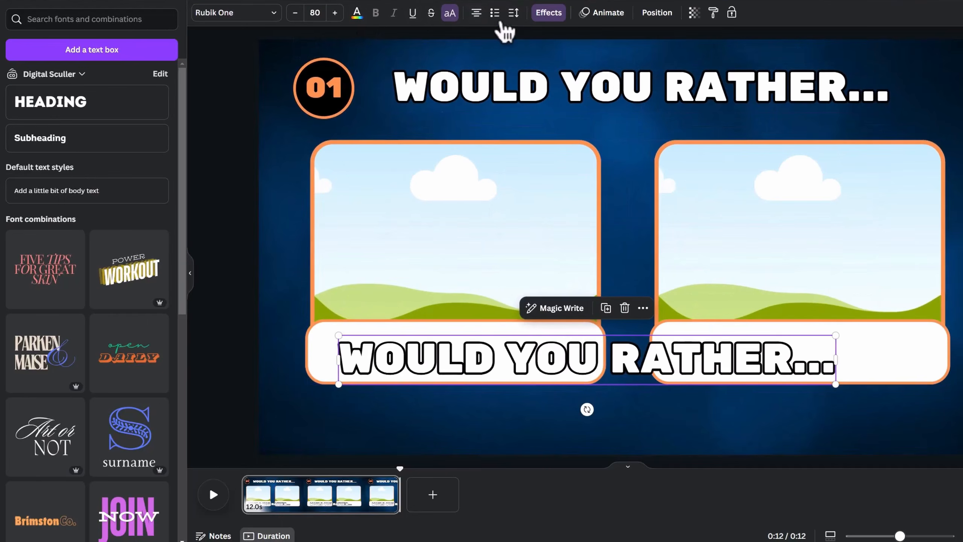
{"action": "left_click", "coordinate": [548, 14]}
{"action": "left_click", "coordinate": [36, 100]}
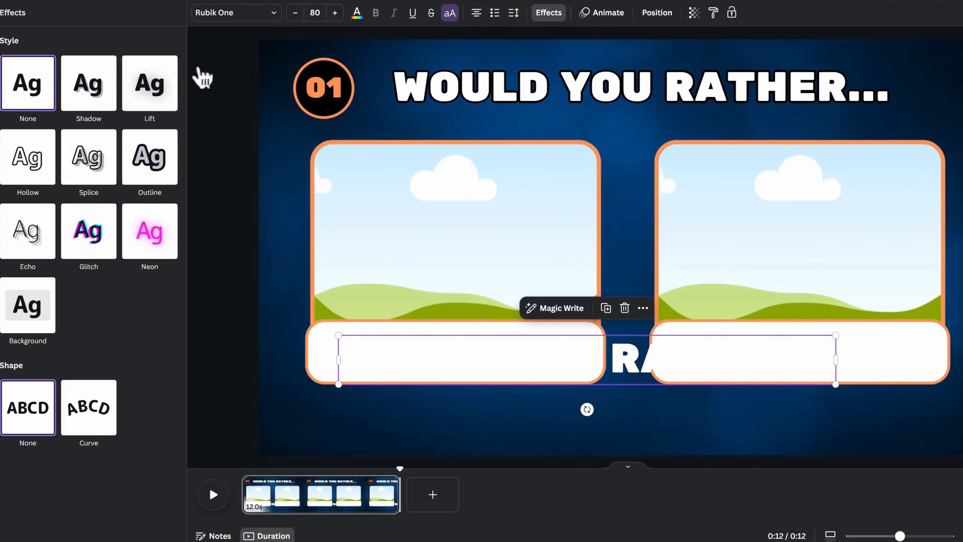
Colour the copied text black, set its font size to 36 and centre it in the first answer bar
{"action": "left_click", "coordinate": [358, 14]}
{"action": "left_click", "coordinate": [41, 79]}
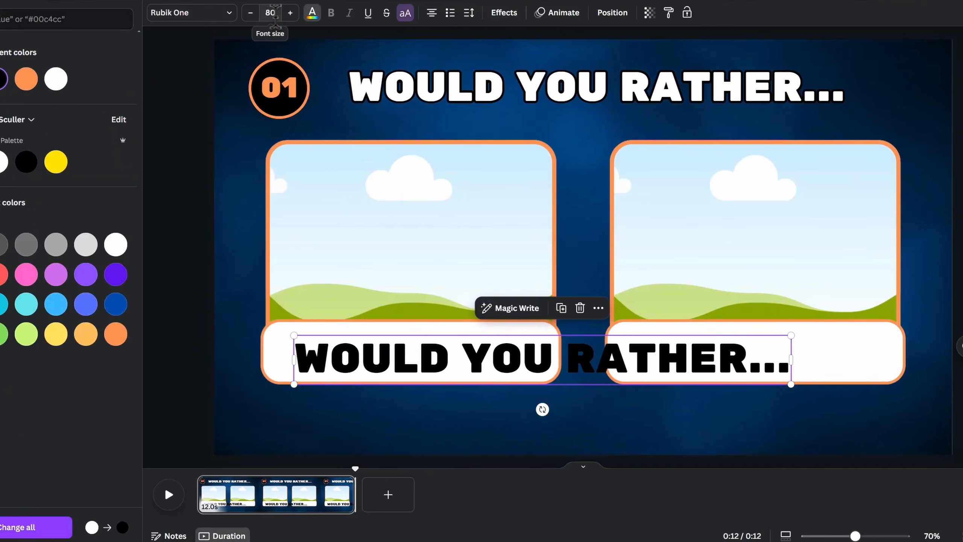
{"action": "left_click", "coordinate": [275, 15]}
{"action": "left_click", "coordinate": [273, 109]}
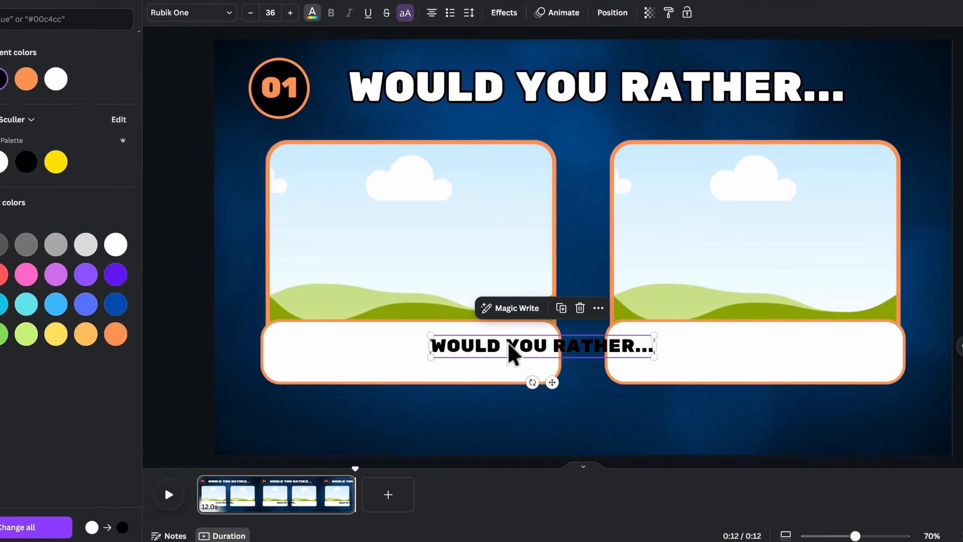
{"action": "left_click_drag", "start_coordinate": [512, 354], "coordinate": [381, 348]}
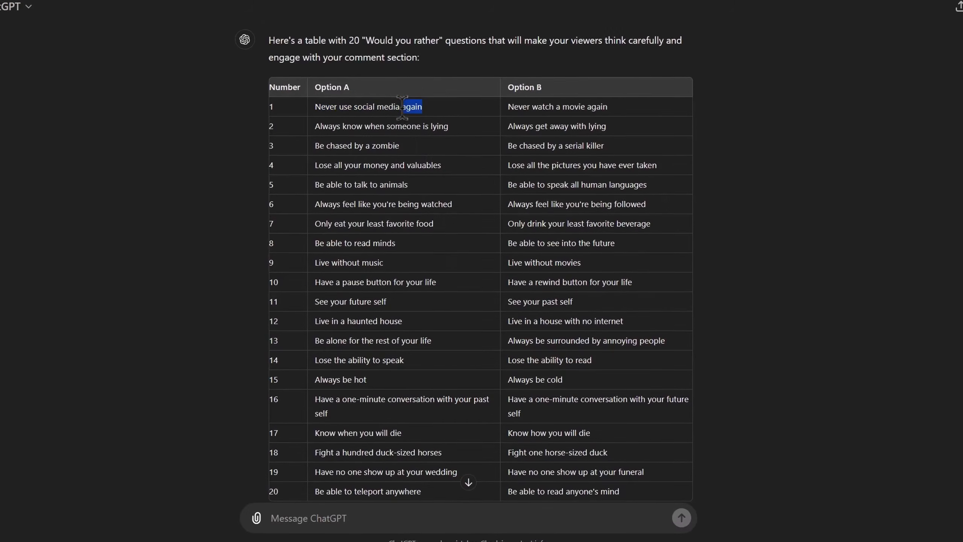
Replace the first bar's text with "NEVER USE SOCIAL MEDIA AGAIN" from the ChatGPT table and narrow its box to wrap onto two lines
{"action": "triple_click", "coordinate": [402, 110]}
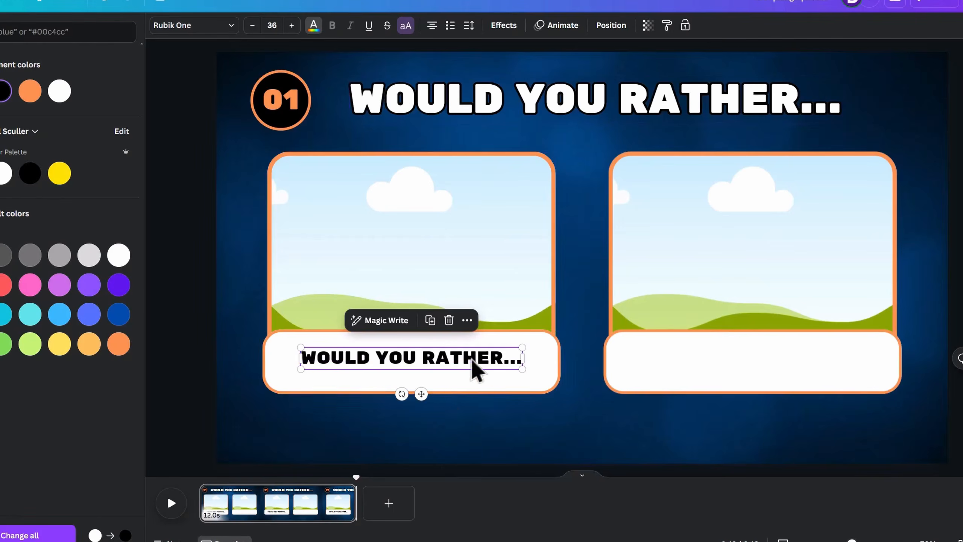
{"action": "double_click", "coordinate": [472, 365]}
{"action": "type", "text": "NEVER USE SOCIAL MEDIA AGAIN"}
{"action": "key", "text": "BackSpace"}
{"action": "key", "text": "BackSpace"}
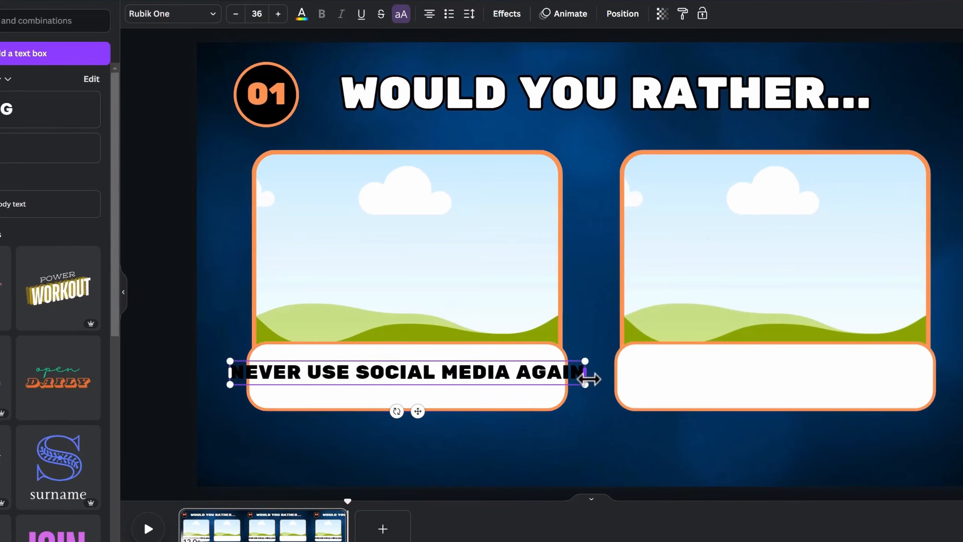
{"action": "left_click_drag", "start_coordinate": [589, 379], "coordinate": [509, 383]}
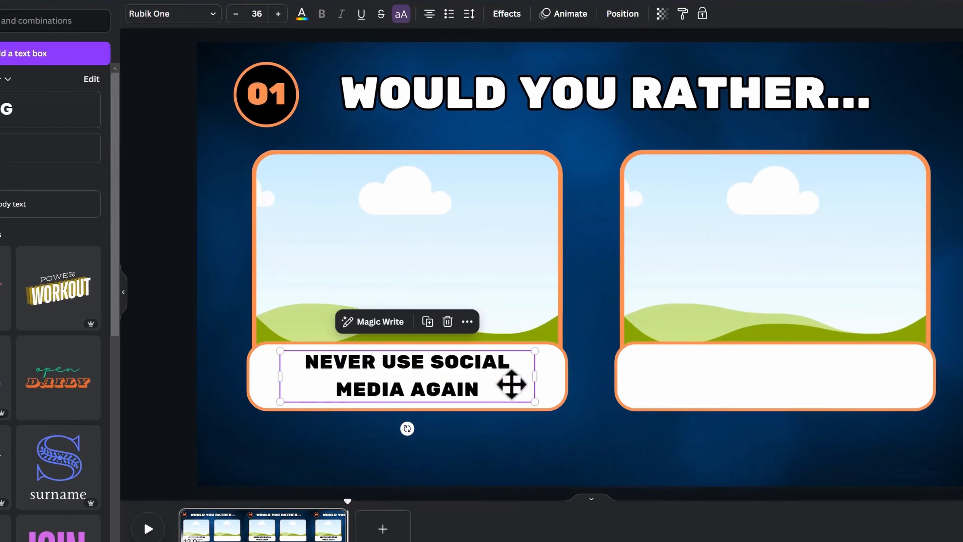
Anchor the first answer's text box to the middle in its spacing settings
{"action": "left_click", "coordinate": [475, 19]}
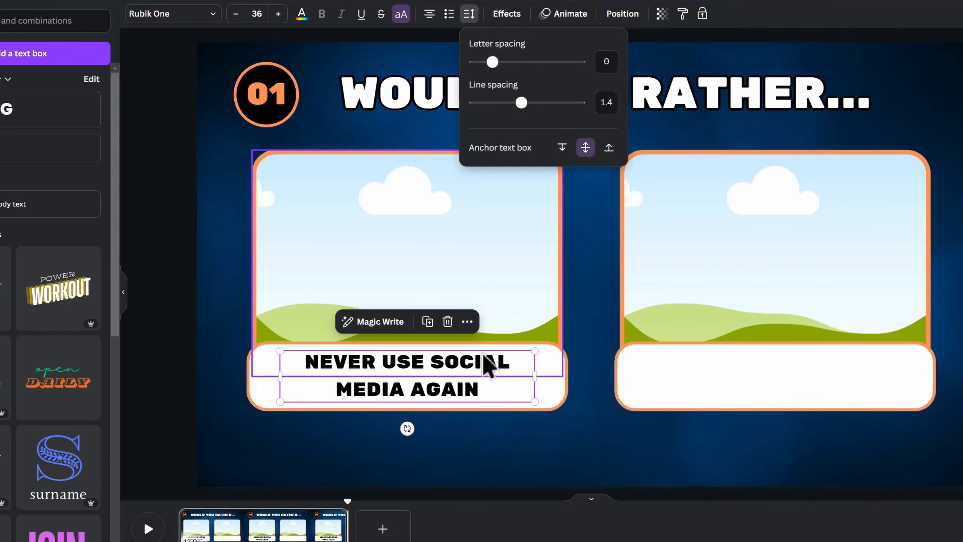
{"action": "left_click", "coordinate": [503, 413]}
{"action": "left_click", "coordinate": [471, 385]}
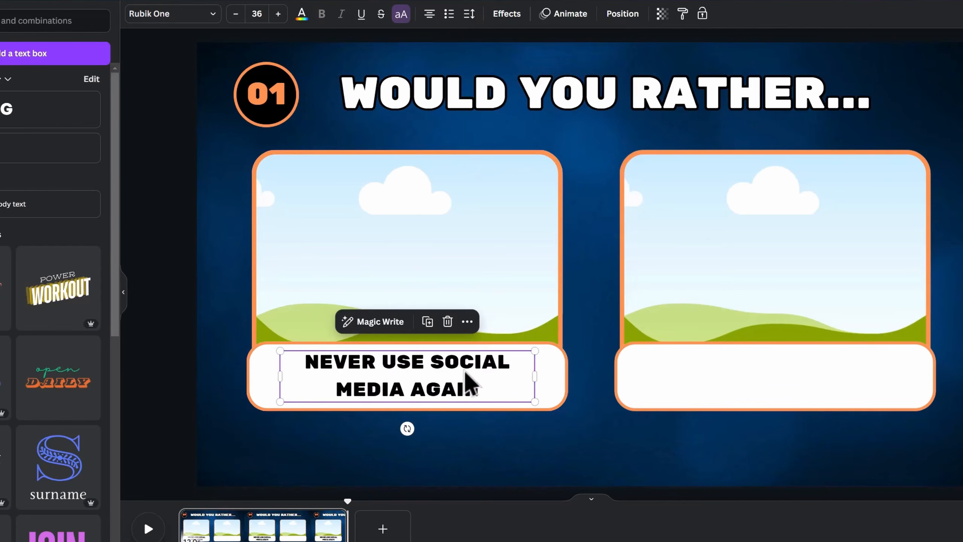
Copy the answer text into the second bar and replace it with "NEVER WATCH A MOVIE AGAIN" from the ChatGPT table
{"action": "left_click_drag", "start_coordinate": [466, 382], "coordinate": [811, 364]}
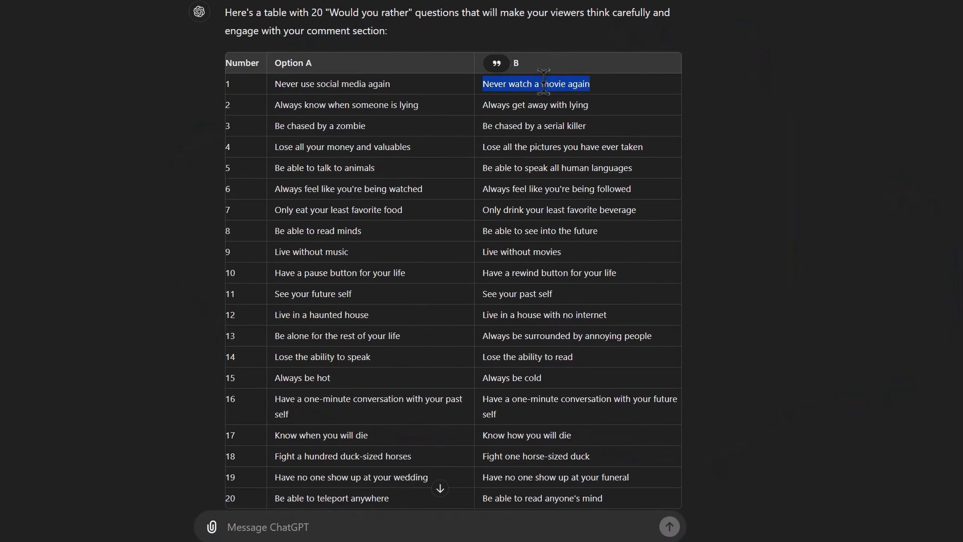
{"action": "double_click", "coordinate": [771, 366]}
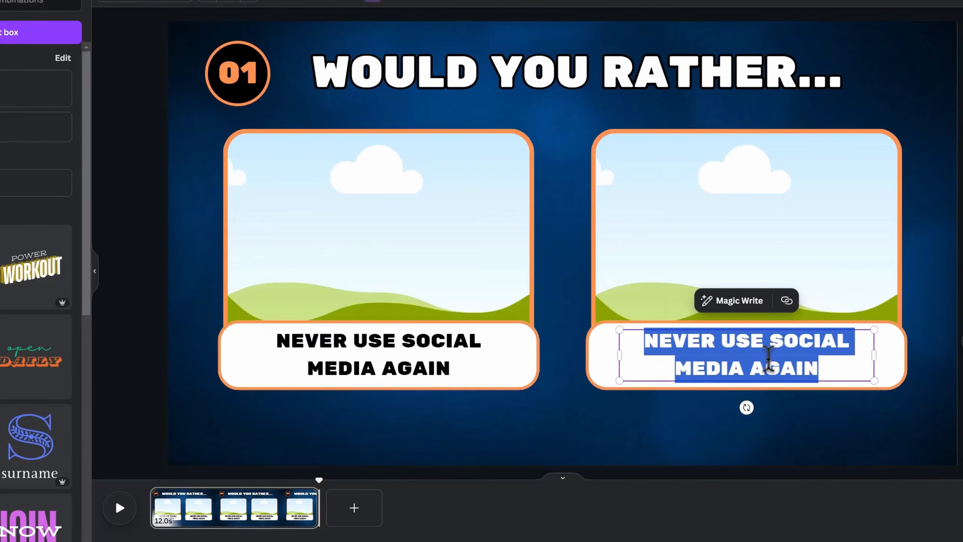
{"action": "type", "text": "NEVER WATCH A MOVIE AGAIN"}
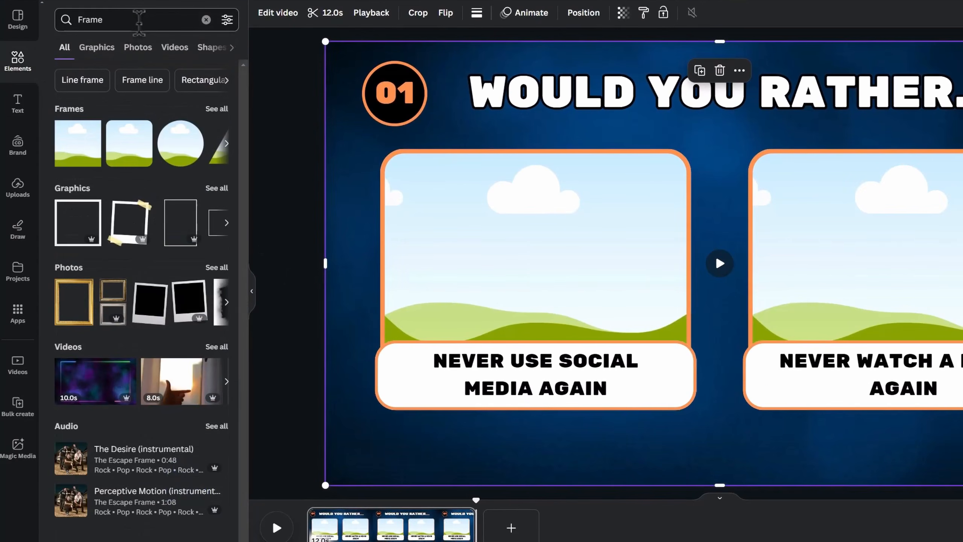
Search the elements for "Loading bar" videos and add the 11-second white bar on a purple background
{"action": "double_click", "coordinate": [139, 21]}
{"action": "type", "text": "loa"}
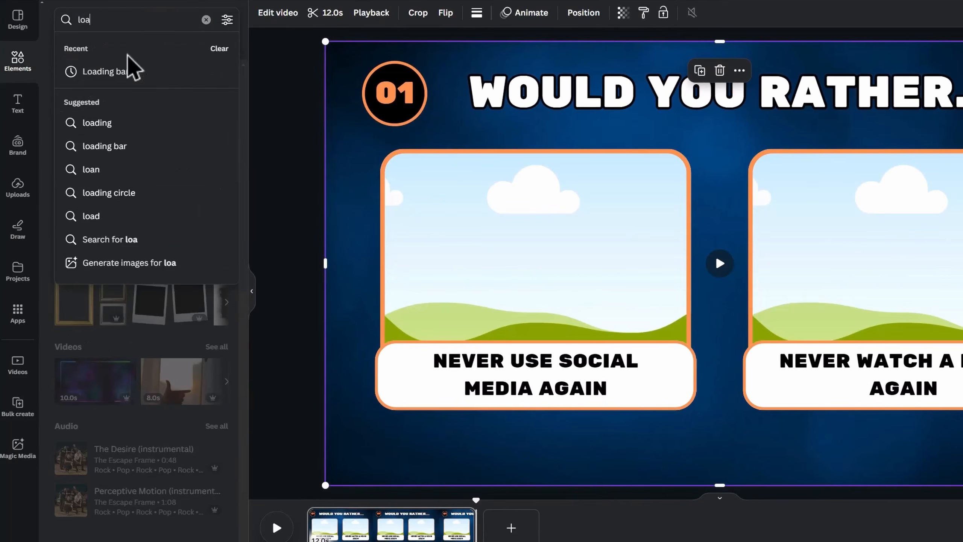
{"action": "left_click", "coordinate": [130, 70]}
{"action": "left_click", "coordinate": [177, 51]}
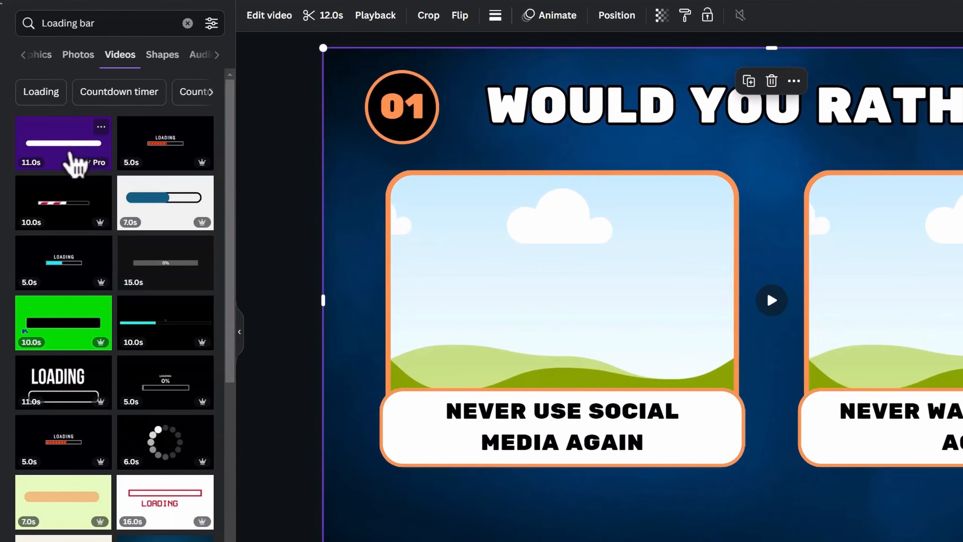
{"action": "left_click", "coordinate": [76, 163]}
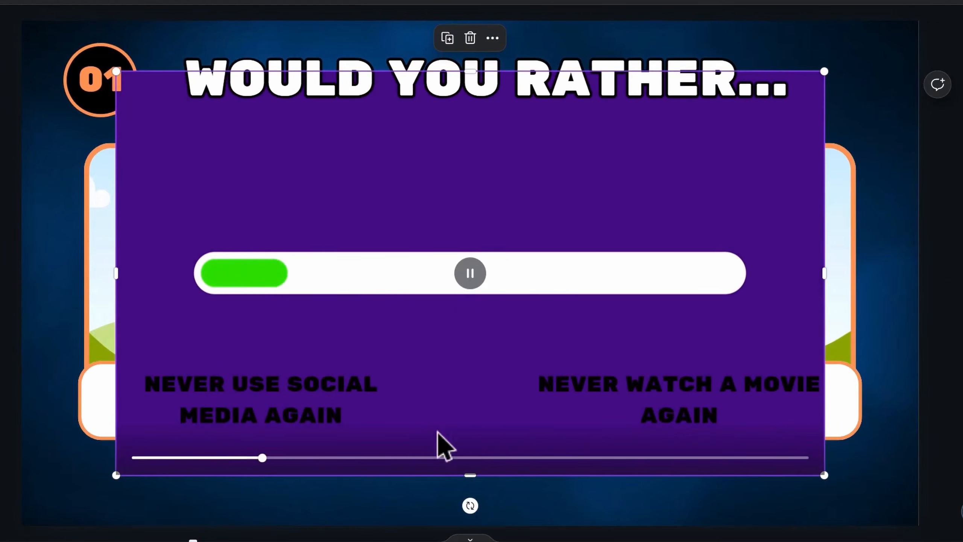
Crop the loading bar video symmetrically on all sides to the edges of the white bar, about 95 px high
{"action": "left_click", "coordinate": [466, 457]}
{"action": "key", "text": "alt"}
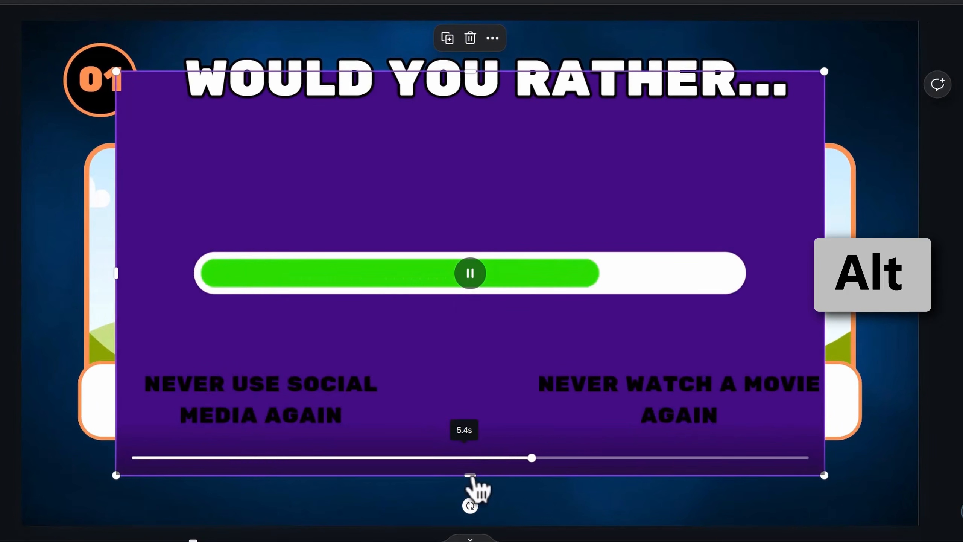
{"action": "left_click_drag", "start_coordinate": [470, 475], "coordinate": [482, 297]}
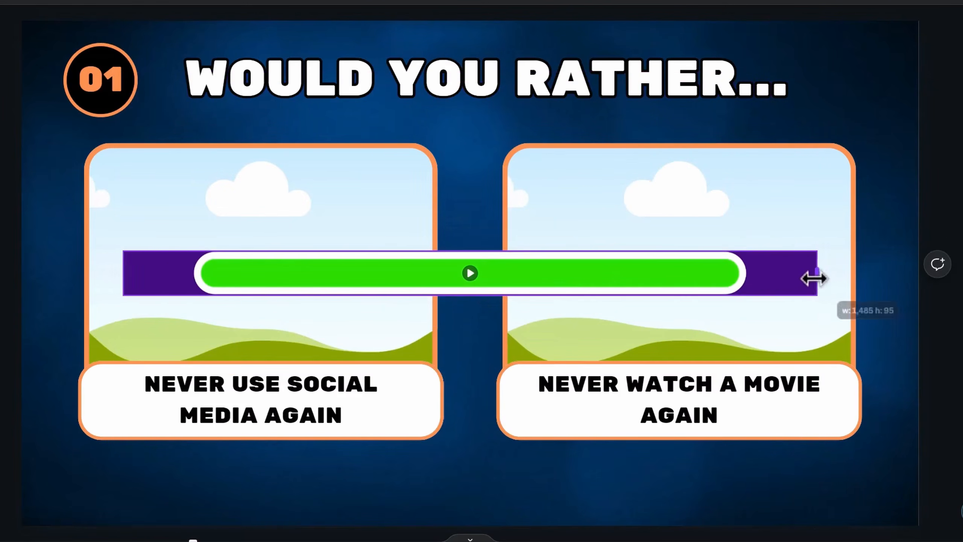
{"action": "left_click_drag", "start_coordinate": [814, 278], "coordinate": [745, 289]}
Set the loading bar video's corner rounding to 100 and trim its upper edge flush with the white bar
{"action": "left_click", "coordinate": [257, 15]}
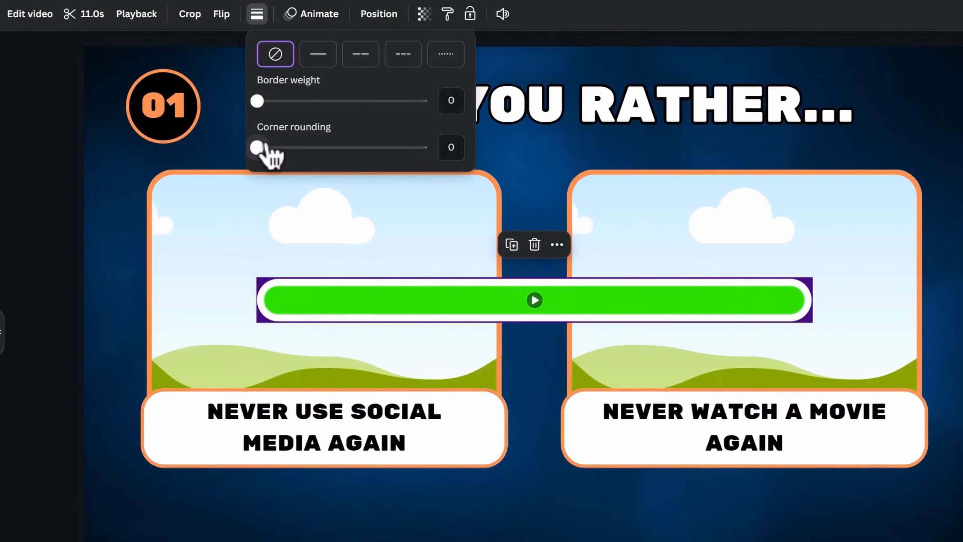
{"action": "left_click_drag", "start_coordinate": [259, 147], "coordinate": [475, 164]}
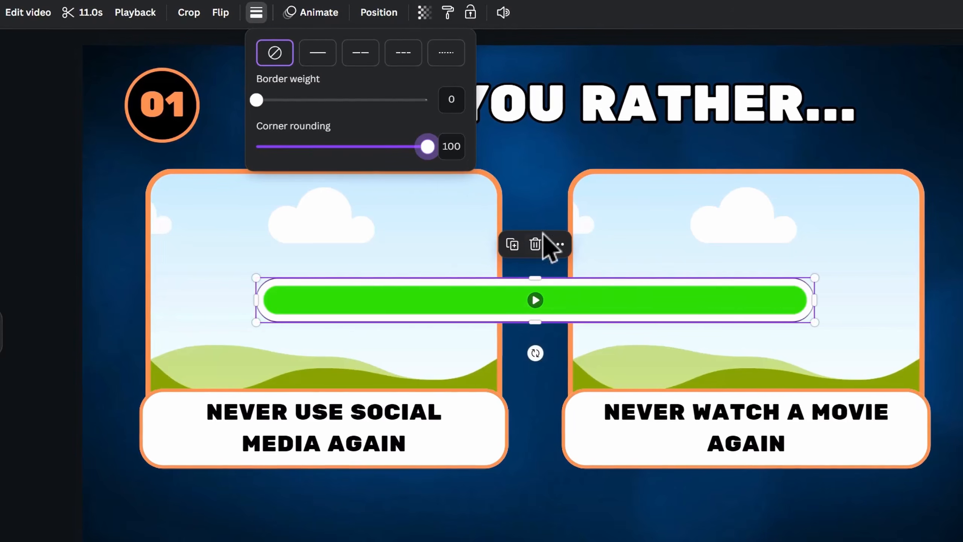
{"action": "scroll", "coordinate": [535, 281], "scroll_direction": "up", "scroll_amount": 3}
{"action": "left_click_drag", "start_coordinate": [534, 264], "coordinate": [537, 264]}
{"action": "left_click", "coordinate": [550, 198]}
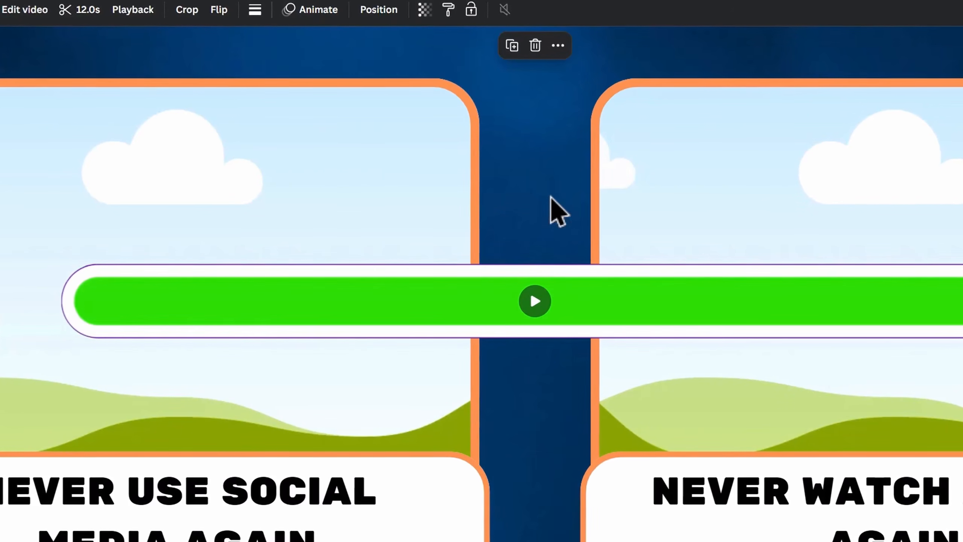
Move the loading bar below the answer bars, centred on the page, and scale it down slightly
{"action": "scroll", "coordinate": [548, 237], "scroll_direction": "down", "scroll_amount": 3}
{"action": "scroll", "coordinate": [548, 237], "scroll_direction": "up", "scroll_amount": 1}
{"action": "left_click_drag", "start_coordinate": [474, 304], "coordinate": [464, 505]}
{"action": "left_click_drag", "start_coordinate": [821, 529], "coordinate": [794, 529]}
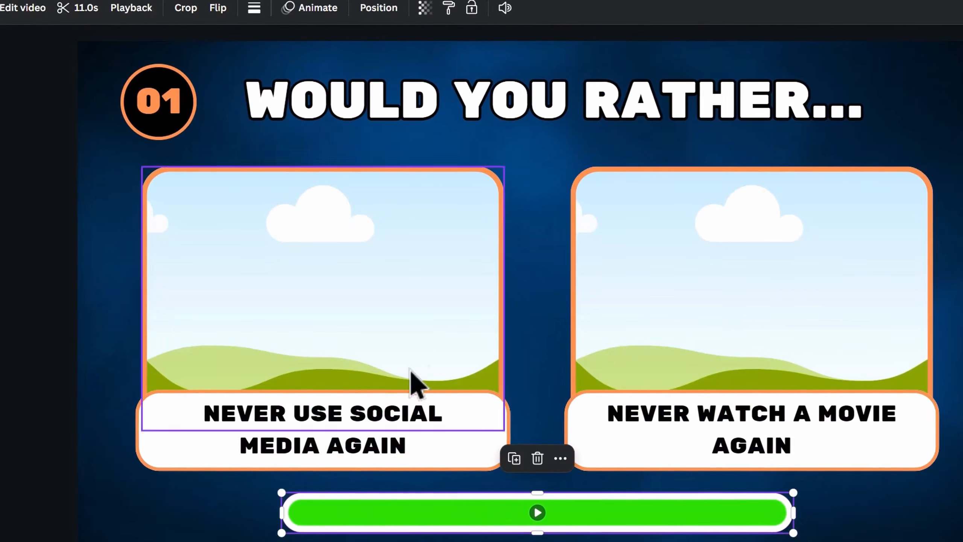
Show the timing of the "Would you rather..." title and number badge, and extend the page's duration to 12.0 s
{"action": "left_click", "coordinate": [70, 349]}
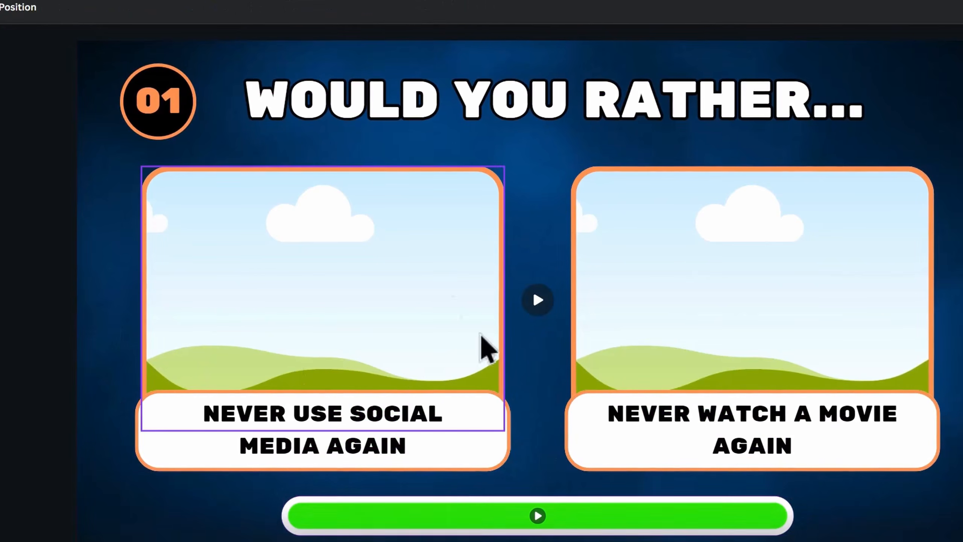
{"action": "left_click_drag", "start_coordinate": [56, 134], "coordinate": [533, 90]}
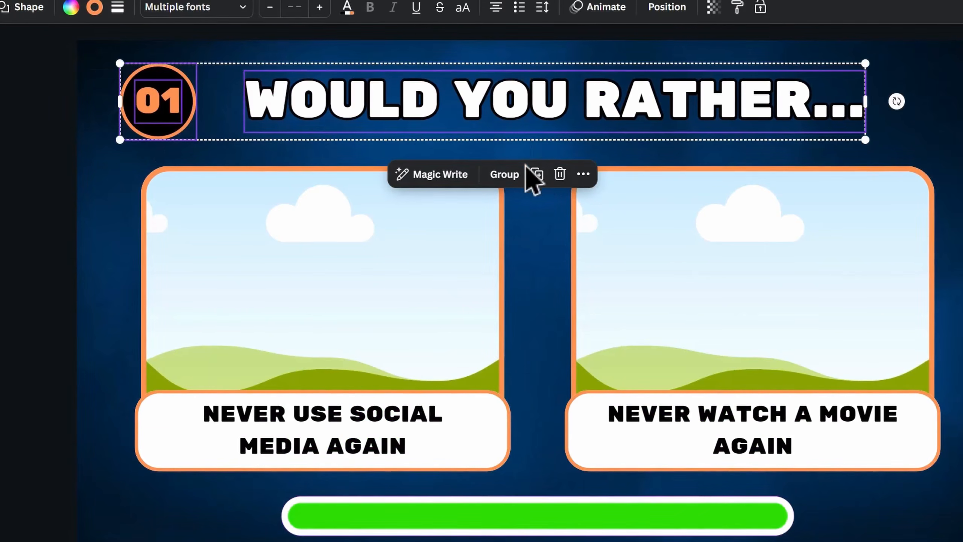
{"action": "right_click", "coordinate": [579, 93]}
{"action": "left_click", "coordinate": [637, 376]}
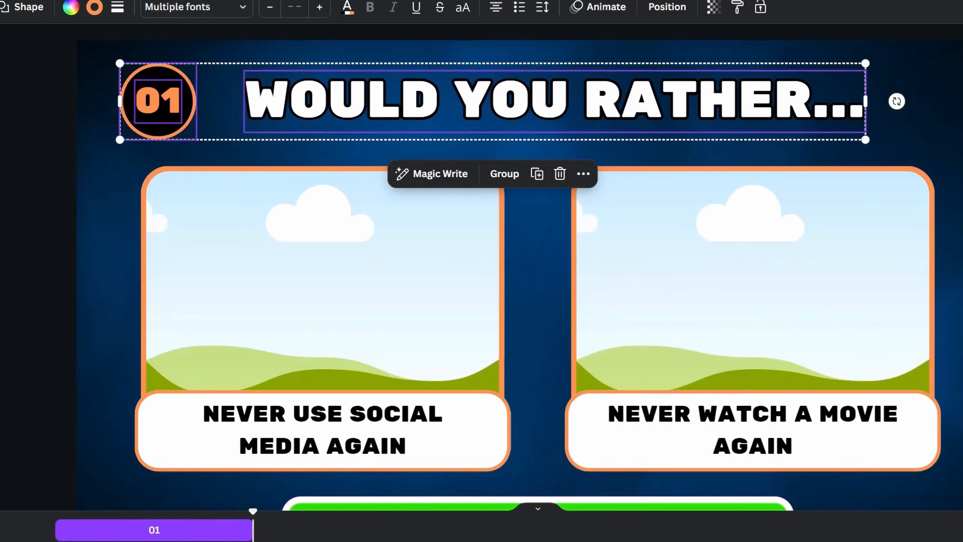
{"action": "left_click_drag", "start_coordinate": [736, 535], "coordinate": [812, 533]}
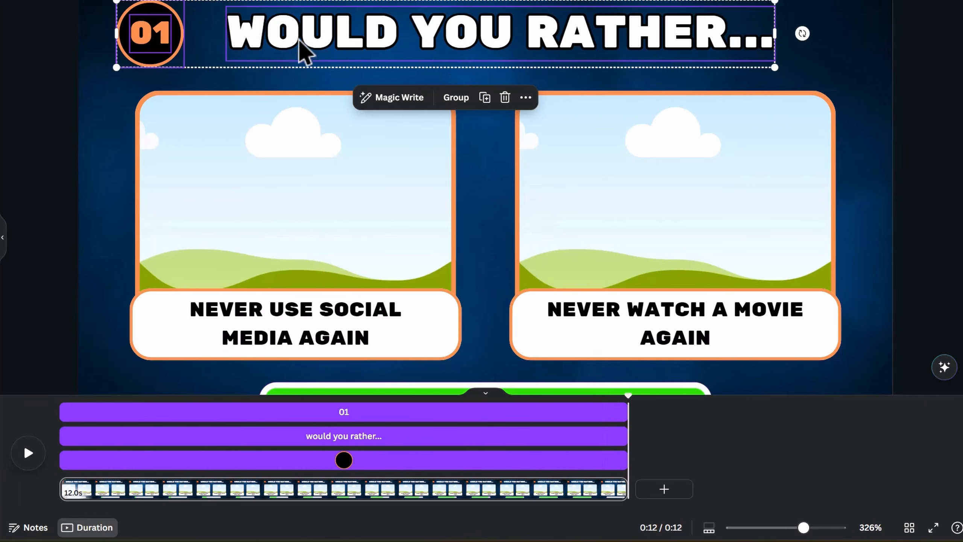
Trim the start of the "Never use social media again" text, its answer bar and its picture frame to 0.5 s
{"action": "left_click_drag", "start_coordinate": [64, 173], "coordinate": [392, 340]}
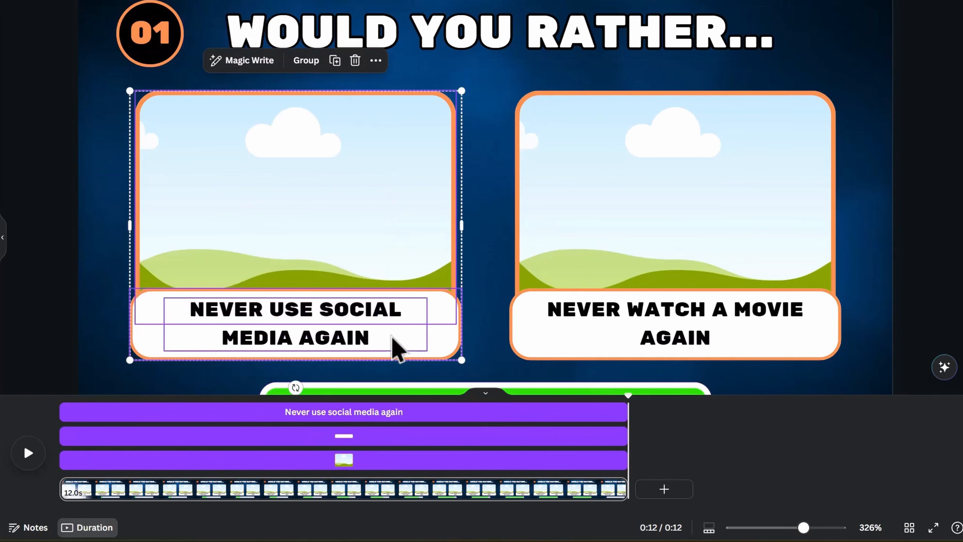
{"action": "left_click_drag", "start_coordinate": [628, 396], "coordinate": [86, 450]}
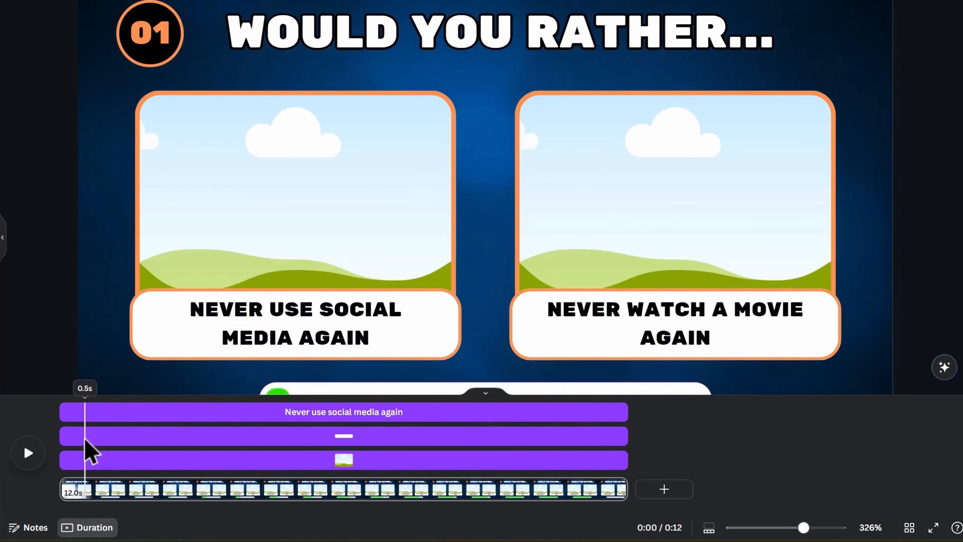
{"action": "left_click_drag", "start_coordinate": [59, 411], "coordinate": [90, 458]}
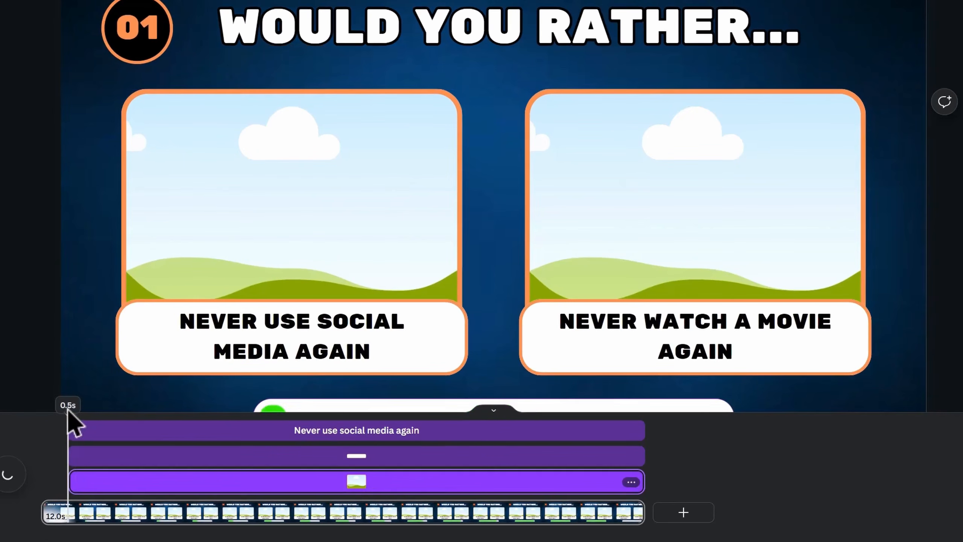
Trim the start of the "Never watch a movie again" text, its answer bar and its picture frame to 0.8 s
{"action": "left_click_drag", "start_coordinate": [67, 409], "coordinate": [84, 429]}
{"action": "left_click_drag", "start_coordinate": [961, 150], "coordinate": [617, 333]}
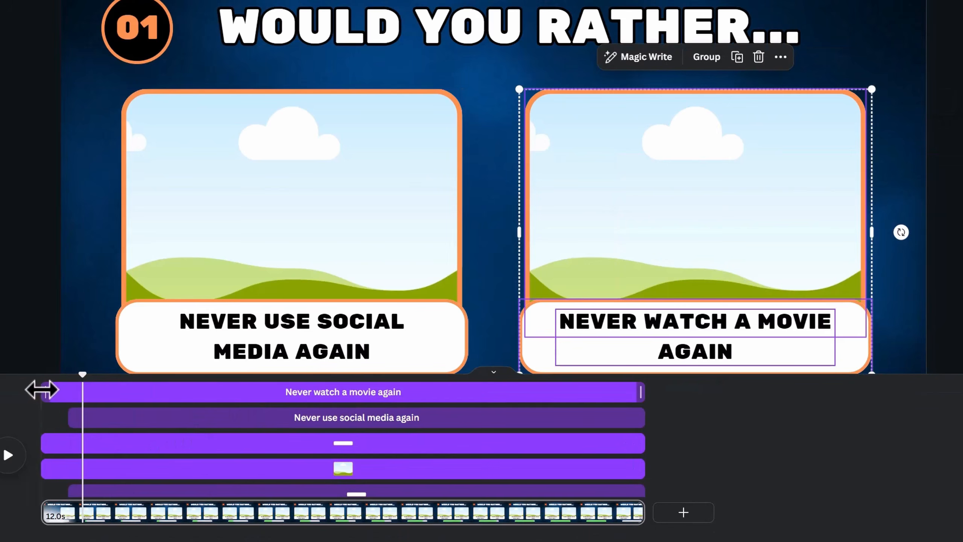
{"action": "left_click_drag", "start_coordinate": [45, 390], "coordinate": [84, 391]}
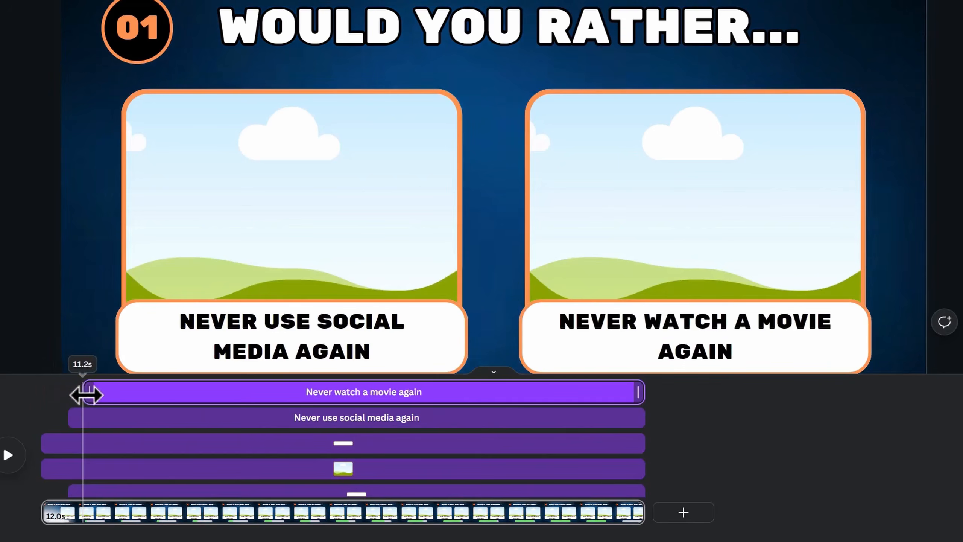
{"action": "left_click", "coordinate": [91, 447]}
{"action": "left_click_drag", "start_coordinate": [46, 453], "coordinate": [88, 470]}
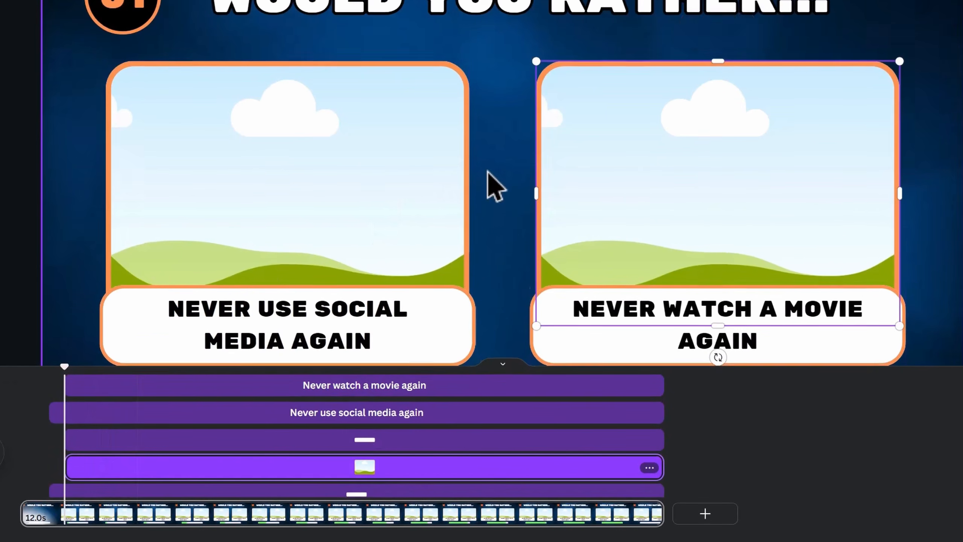
Set the loading bar video's speed to 2 and make it start at 5.5 s on the timeline
{"action": "scroll", "coordinate": [493, 188], "scroll_direction": "down", "scroll_amount": 3}
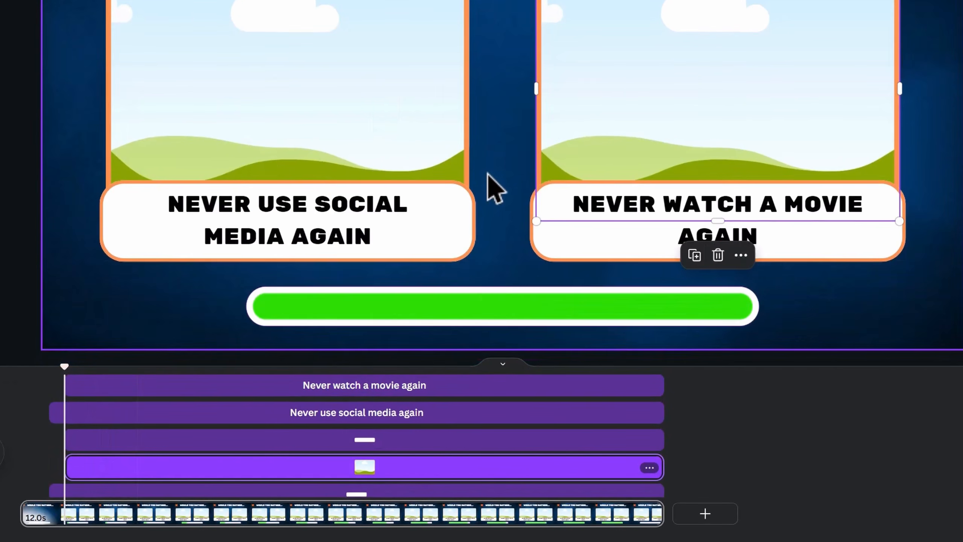
{"action": "left_click", "coordinate": [483, 312]}
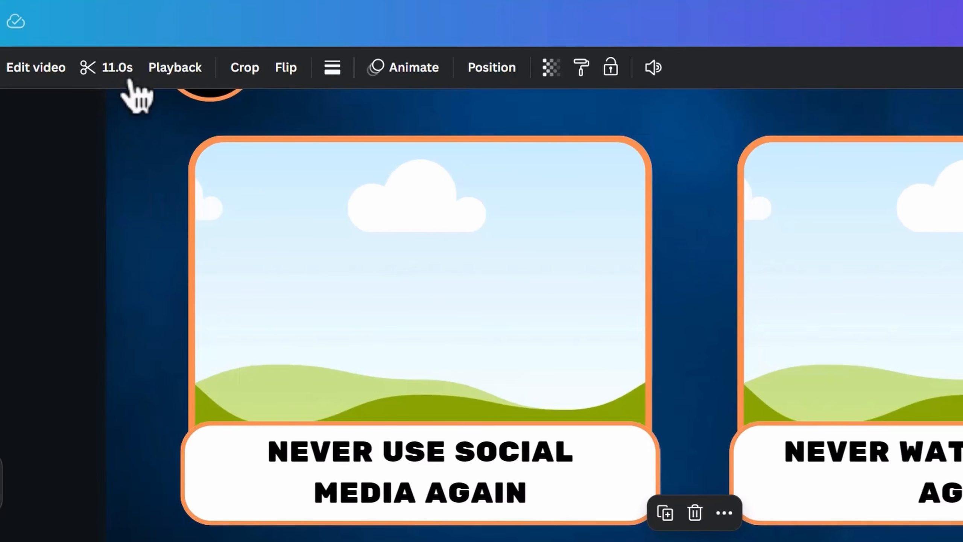
{"action": "left_click", "coordinate": [175, 69]}
{"action": "left_click_drag", "start_coordinate": [123, 140], "coordinate": [224, 139]}
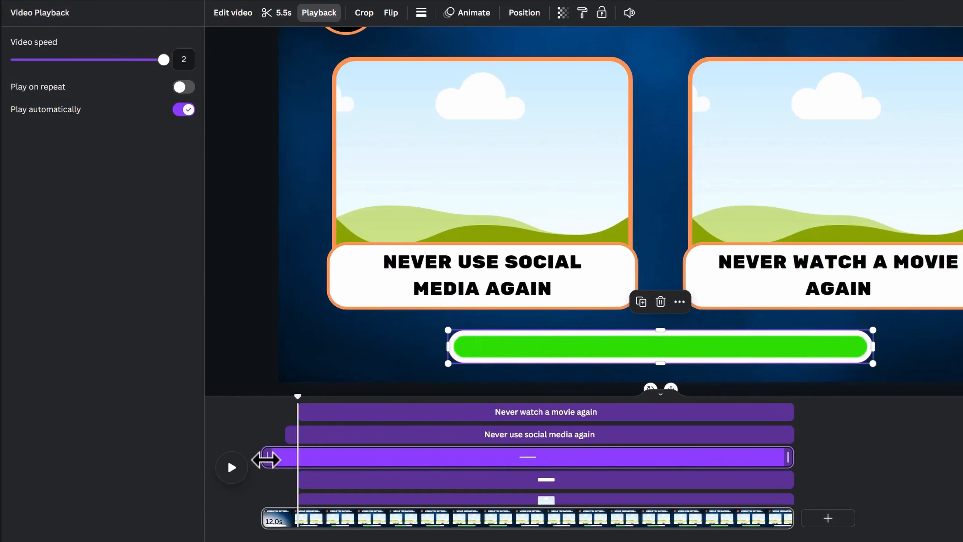
{"action": "left_click_drag", "start_coordinate": [266, 459], "coordinate": [548, 468]}
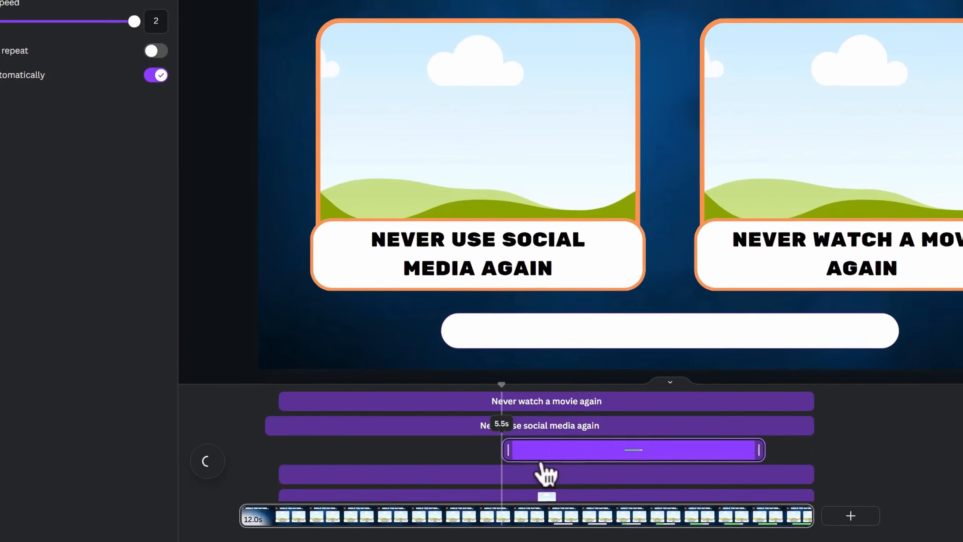
{"action": "left_click_drag", "start_coordinate": [507, 389], "coordinate": [768, 425]}
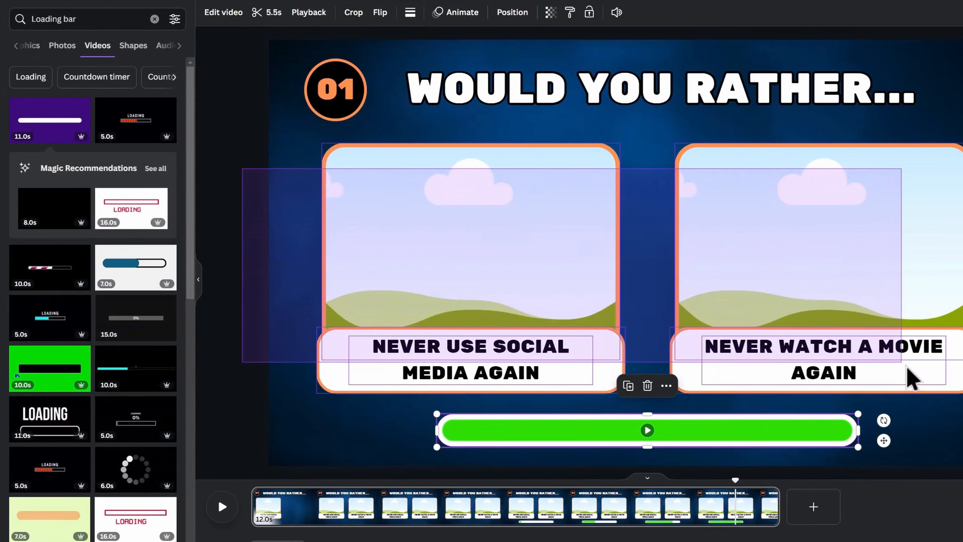
Apply the Pop animation to both answer cards and the loading bar
{"action": "left_click_drag", "start_coordinate": [912, 377], "coordinate": [955, 452]}
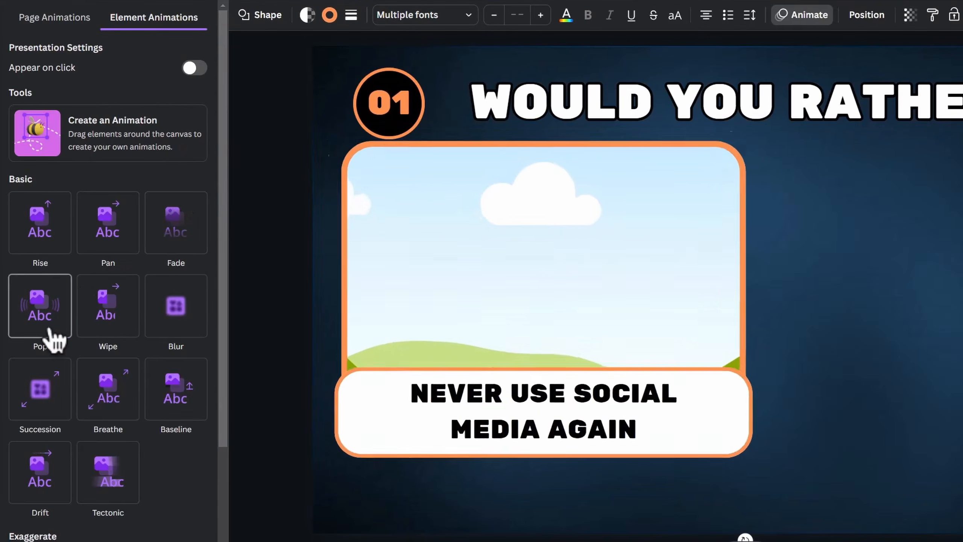
{"action": "left_click", "coordinate": [46, 334]}
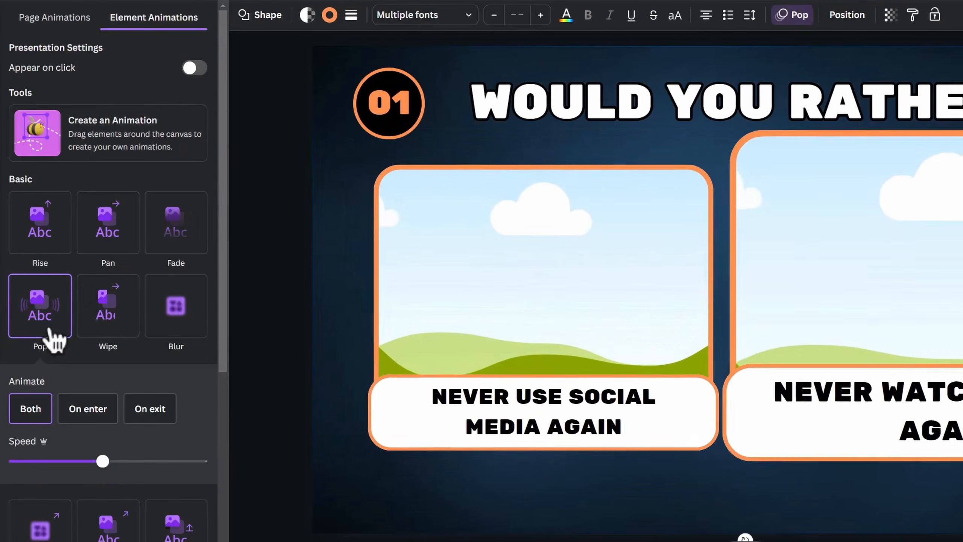
{"action": "left_click", "coordinate": [41, 410]}
{"action": "left_click", "coordinate": [327, 250]}
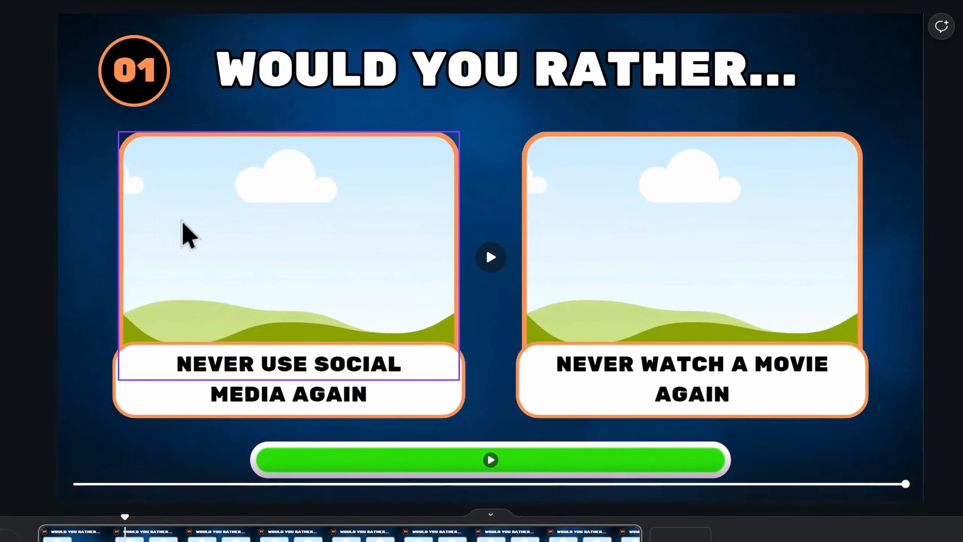
Add the Pulse motion effect to both picture frames
{"action": "left_click", "coordinate": [185, 234]}
{"action": "left_click", "coordinate": [573, 239], "text": "shift"}
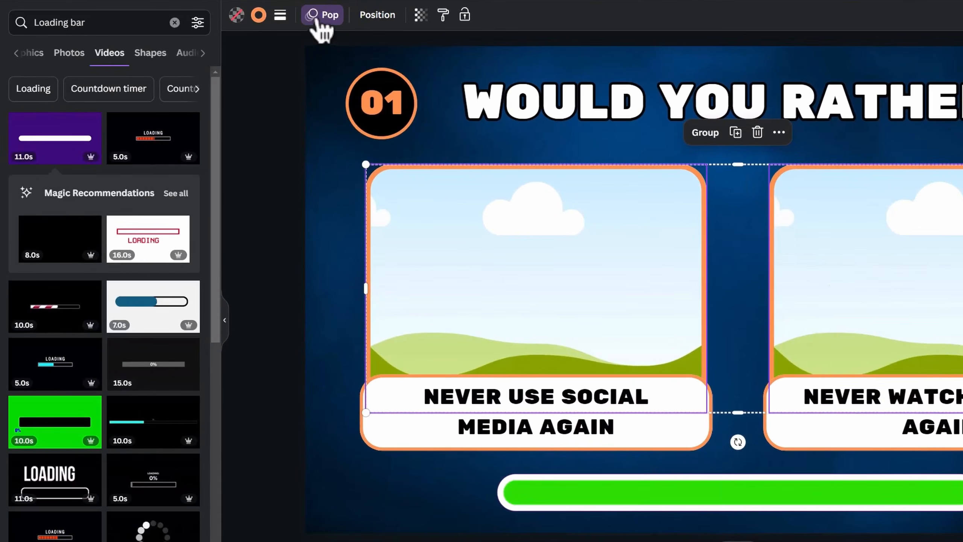
{"action": "left_click", "coordinate": [322, 14]}
{"action": "scroll", "coordinate": [129, 328], "scroll_direction": "down", "scroll_amount": 10}
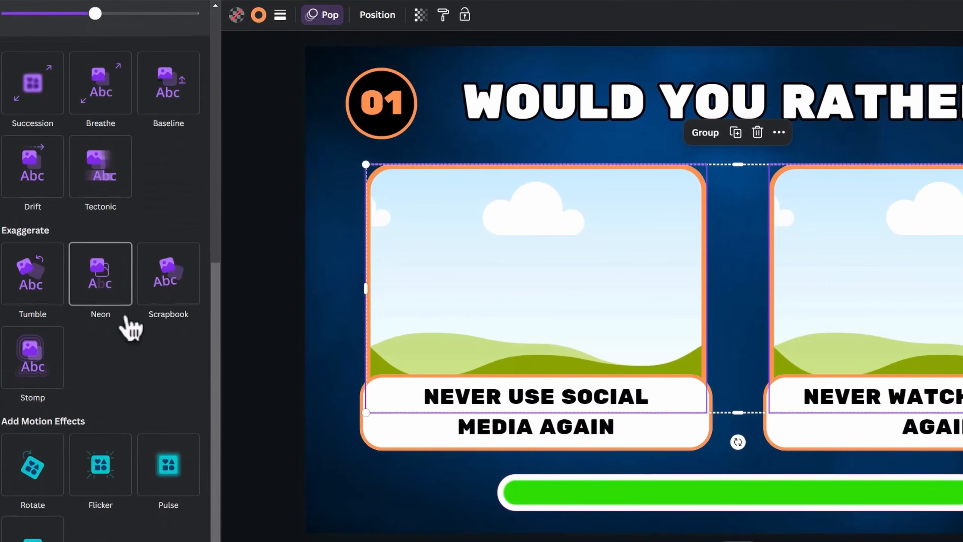
{"action": "left_click", "coordinate": [177, 461]}
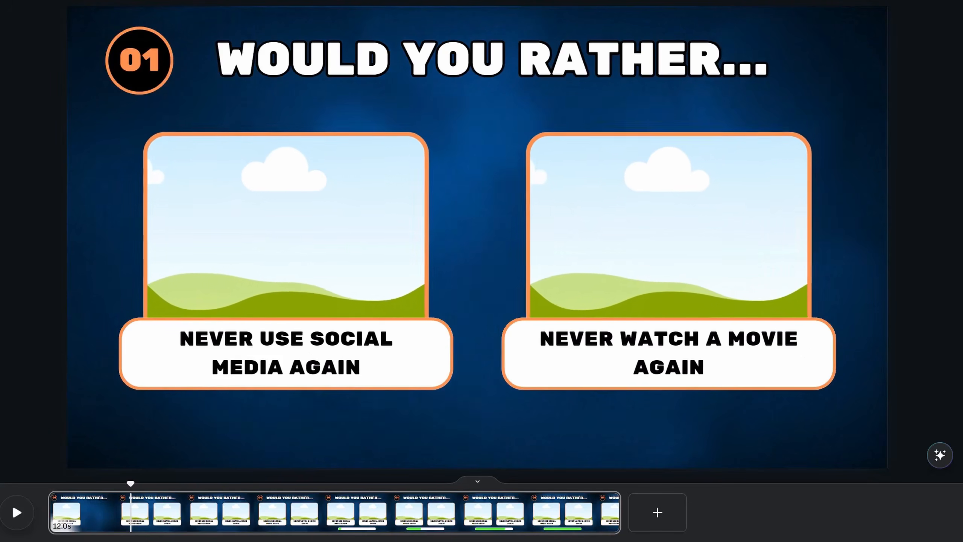
Search the audio for "Pop cork" and add Champagne Cork Pop 1 at each answer card's entrance, at 0.5 s and 0.8 s
{"action": "right_click", "coordinate": [313, 244]}
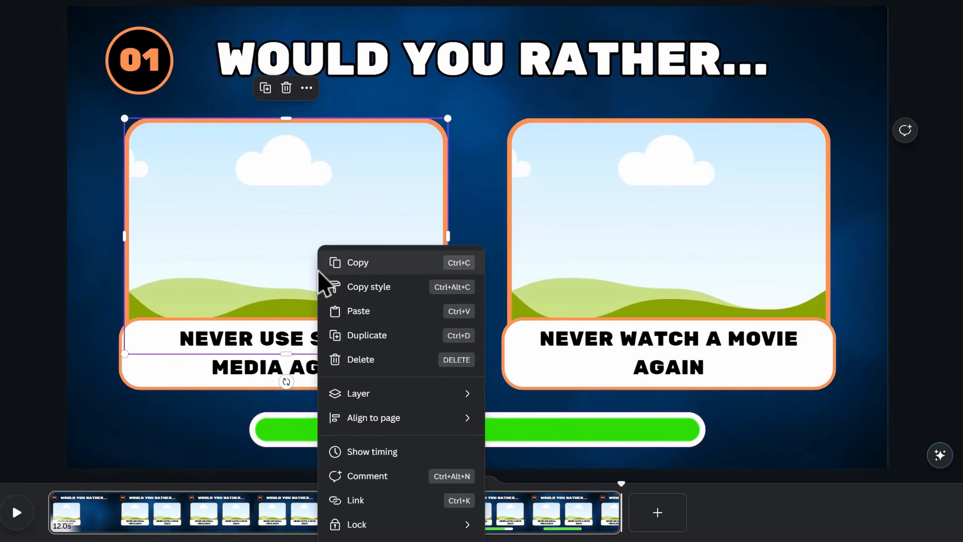
{"action": "left_click", "coordinate": [374, 453]}
{"action": "left_click_drag", "start_coordinate": [622, 390], "coordinate": [46, 396]}
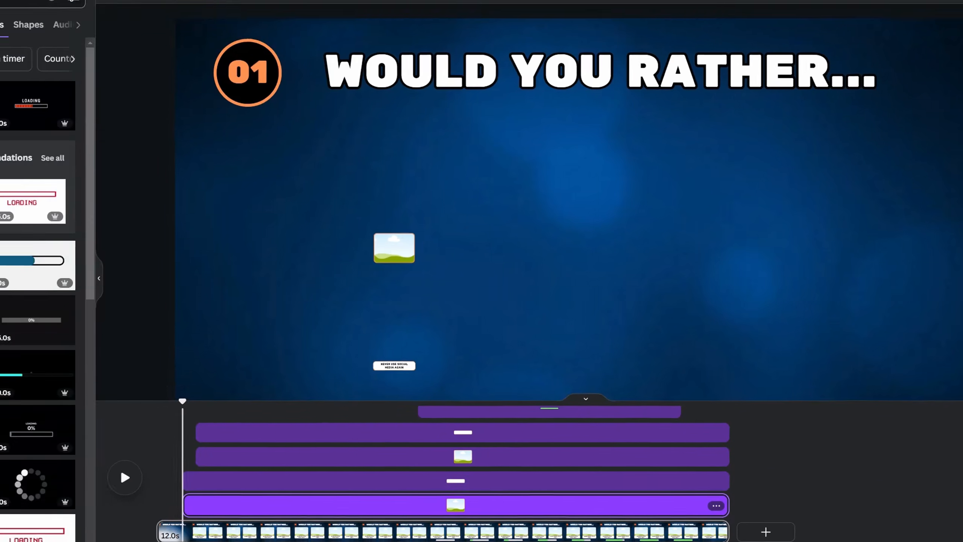
{"action": "left_click", "coordinate": [60, 27]}
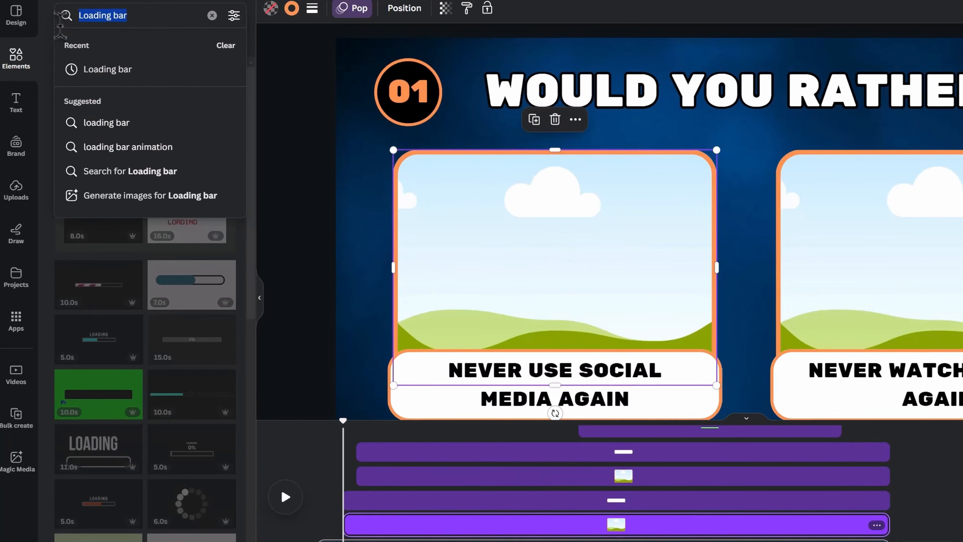
{"action": "type", "text": "pop"}
{"action": "left_click", "coordinate": [110, 69]}
{"action": "left_click", "coordinate": [213, 44]}
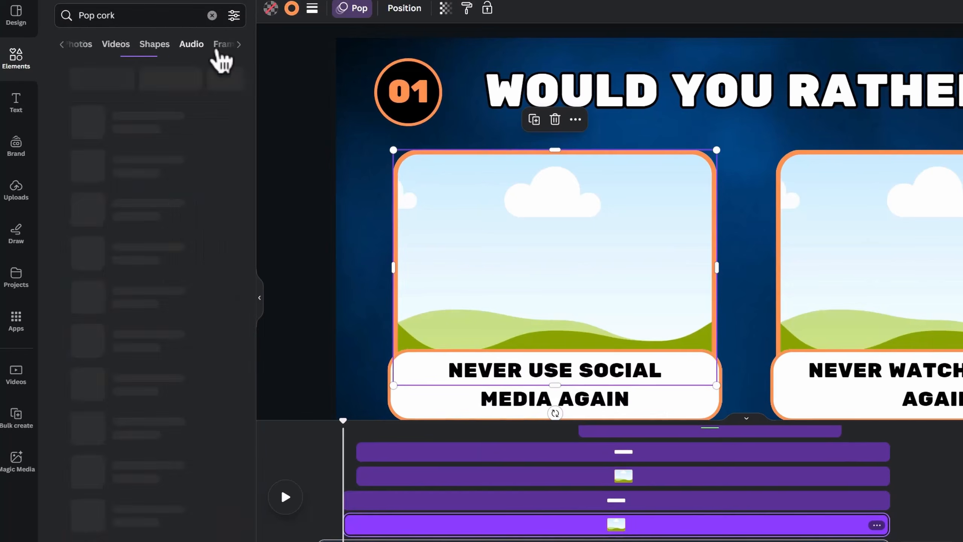
{"action": "left_click", "coordinate": [177, 131]}
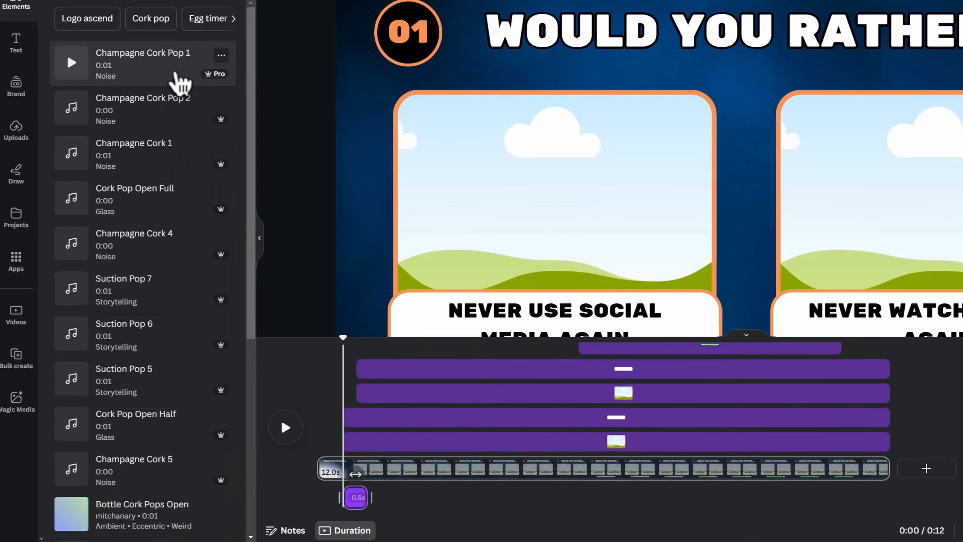
{"action": "left_click", "coordinate": [356, 345]}
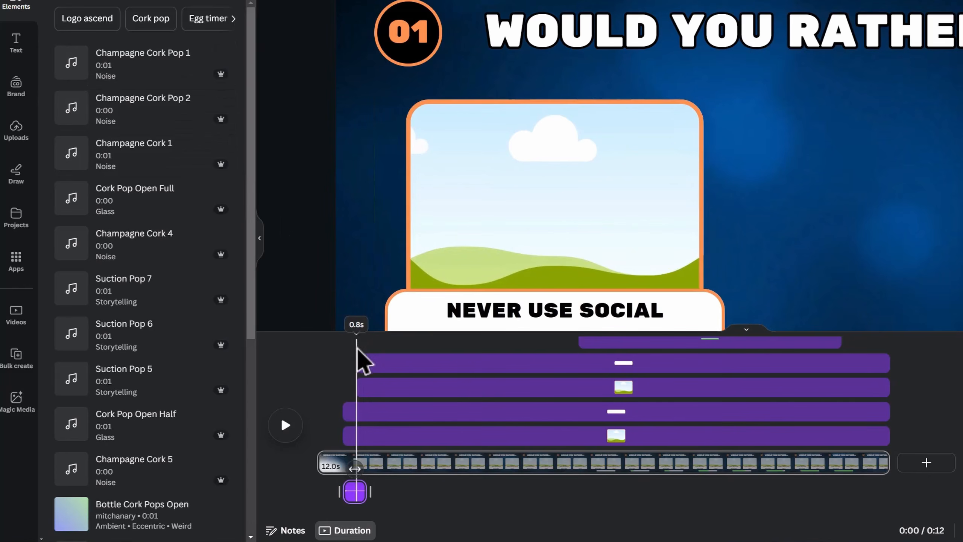
{"action": "left_click", "coordinate": [186, 82]}
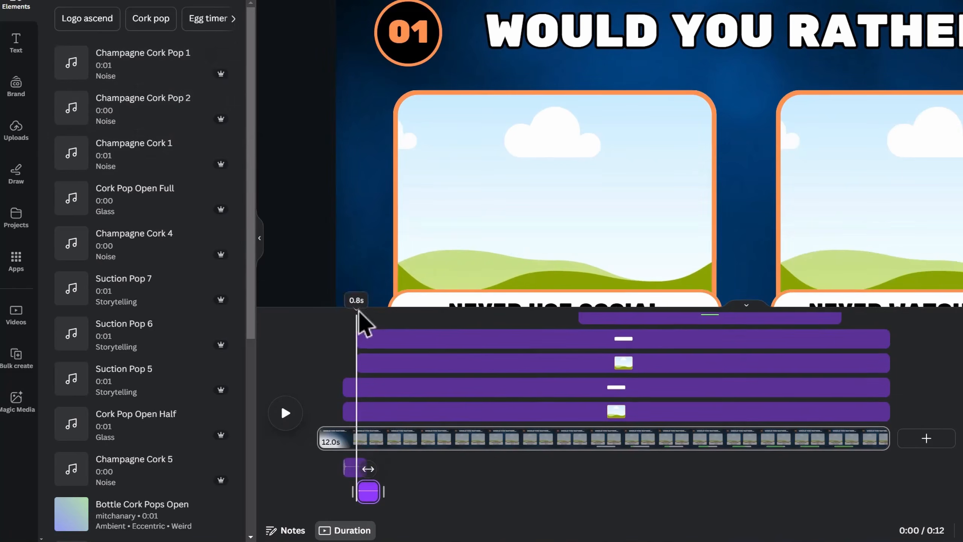
Search the audio for "timer", add Egg Timer Tic Toc at the loading bar's start and trim it to 5.5 s to match the bar
{"action": "left_click_drag", "start_coordinate": [359, 318], "coordinate": [434, 319]}
{"action": "left_click", "coordinate": [561, 321]}
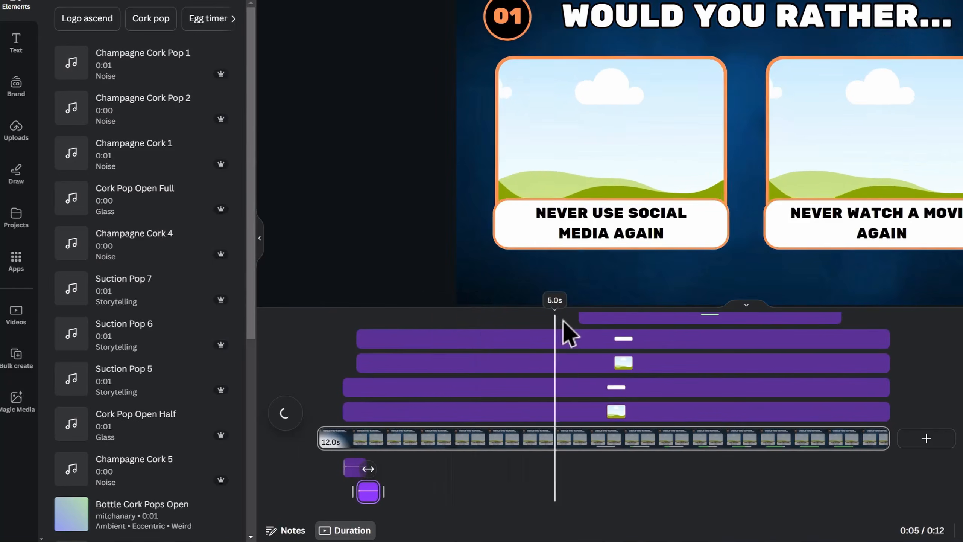
{"action": "left_click", "coordinate": [645, 292]}
{"action": "left_click", "coordinate": [133, 20]}
{"action": "type", "text": "timer"}
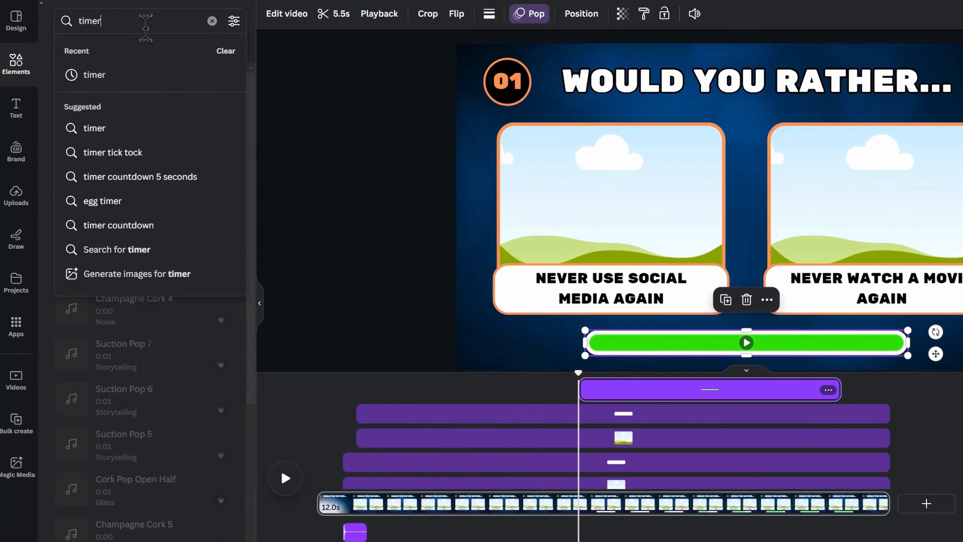
{"action": "key", "text": "Return"}
{"action": "left_click", "coordinate": [136, 347]}
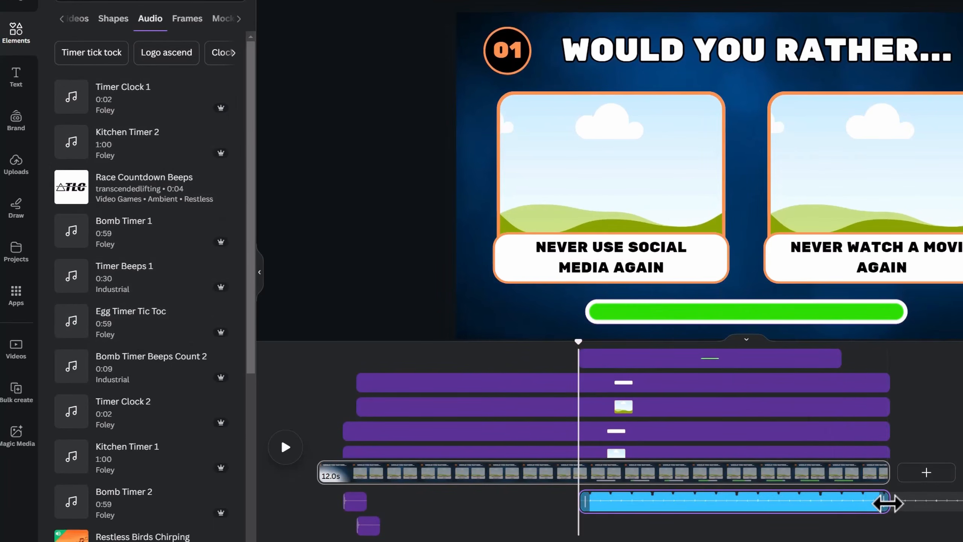
{"action": "left_click_drag", "start_coordinate": [887, 499], "coordinate": [841, 509]}
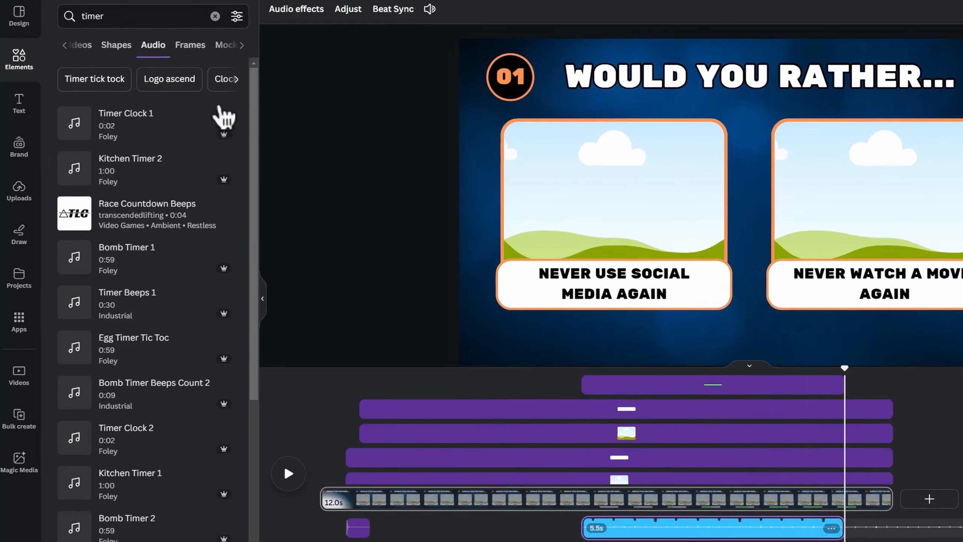
Search the audio for "marimba ascend", add Marimba Ascend 4 at the loading bar's end and shift its start slightly earlier
{"action": "left_click", "coordinate": [150, 27]}
{"action": "type", "text": "marimba"}
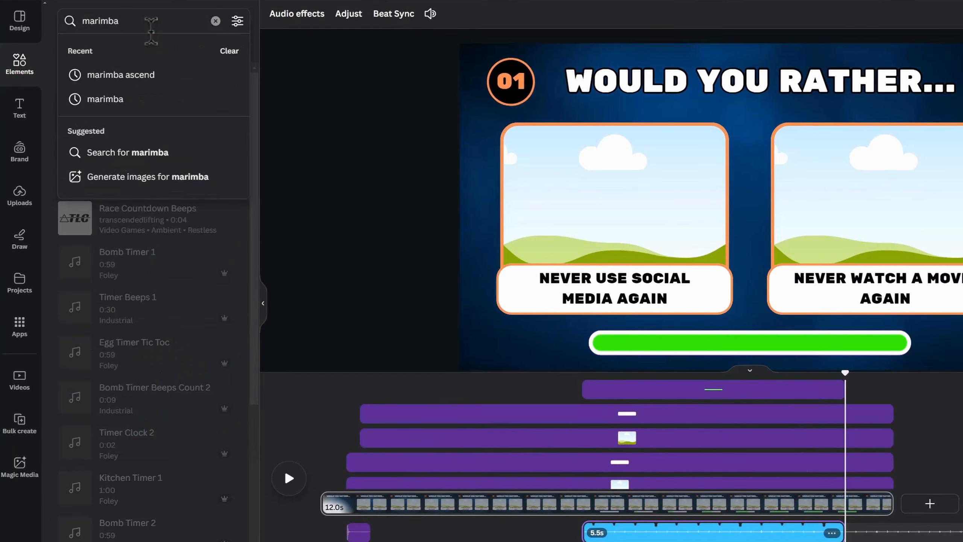
{"action": "left_click", "coordinate": [121, 75]}
{"action": "left_click", "coordinate": [185, 135]}
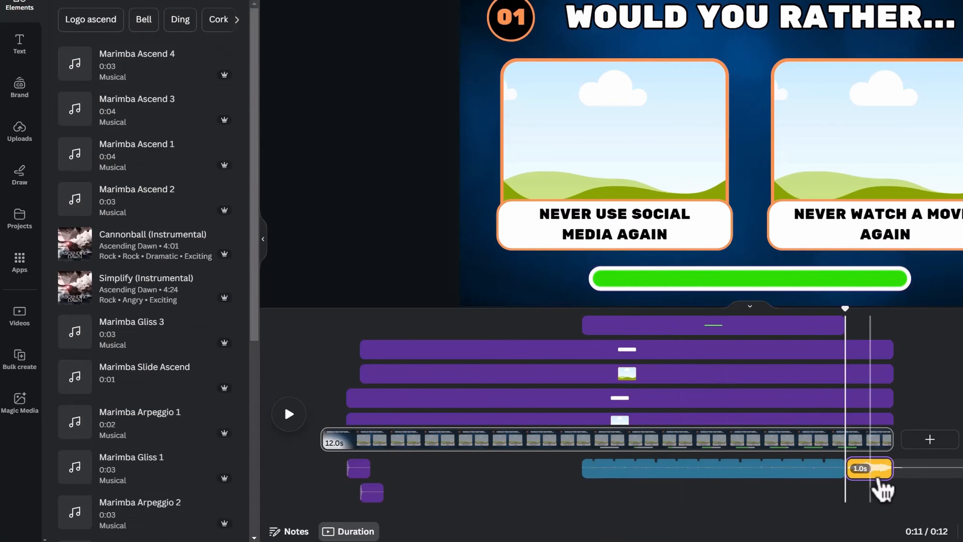
{"action": "left_click_drag", "start_coordinate": [883, 489], "coordinate": [872, 501]}
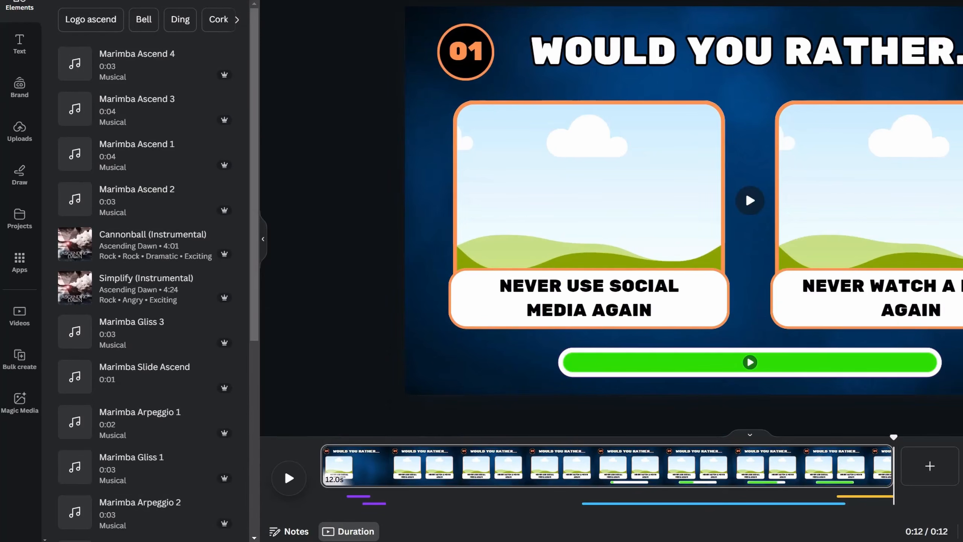
Delete every element on the page except the background and download the design with its sound effects as a video
{"action": "key", "text": "ctrl+a"}
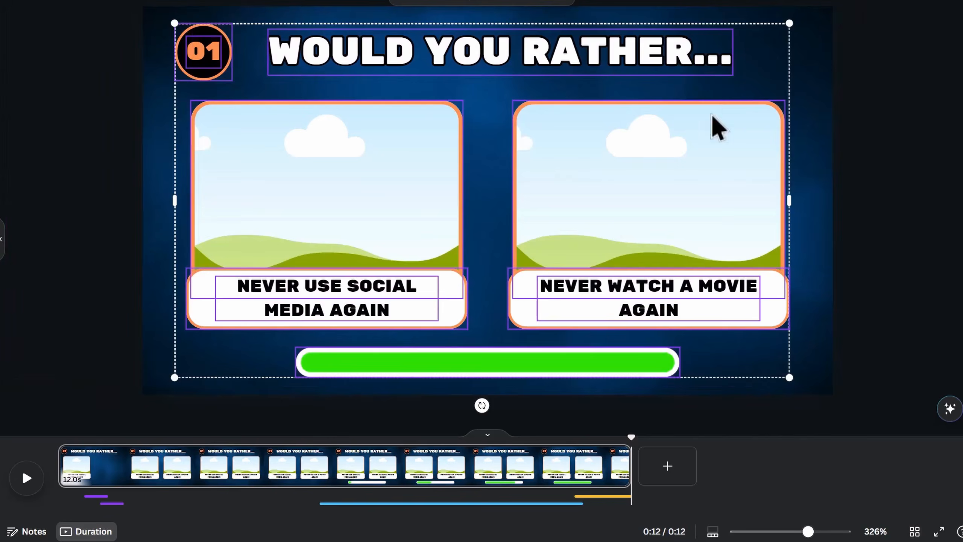
{"action": "key", "text": "Delete"}
{"action": "left_click", "coordinate": [932, 21]}
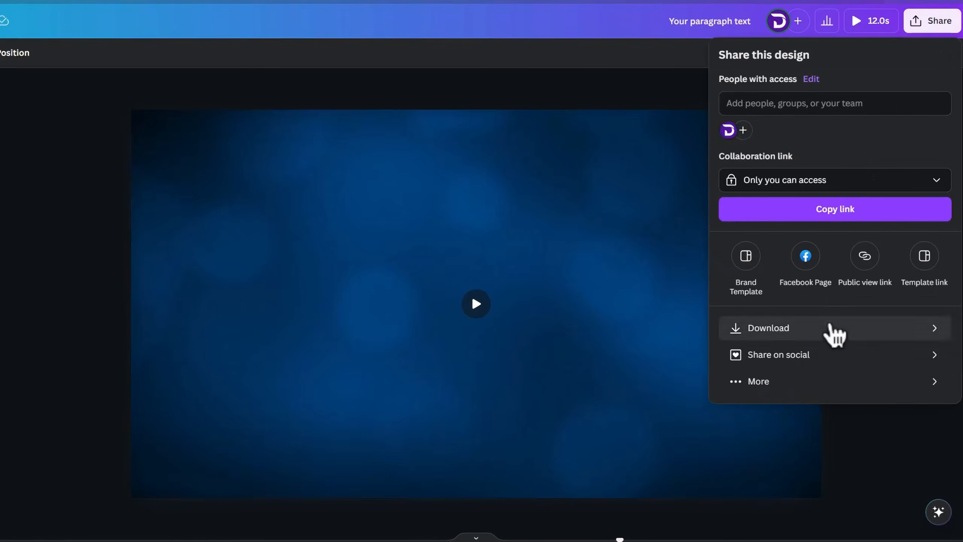
{"action": "left_click", "coordinate": [827, 327]}
{"action": "left_click", "coordinate": [858, 246]}
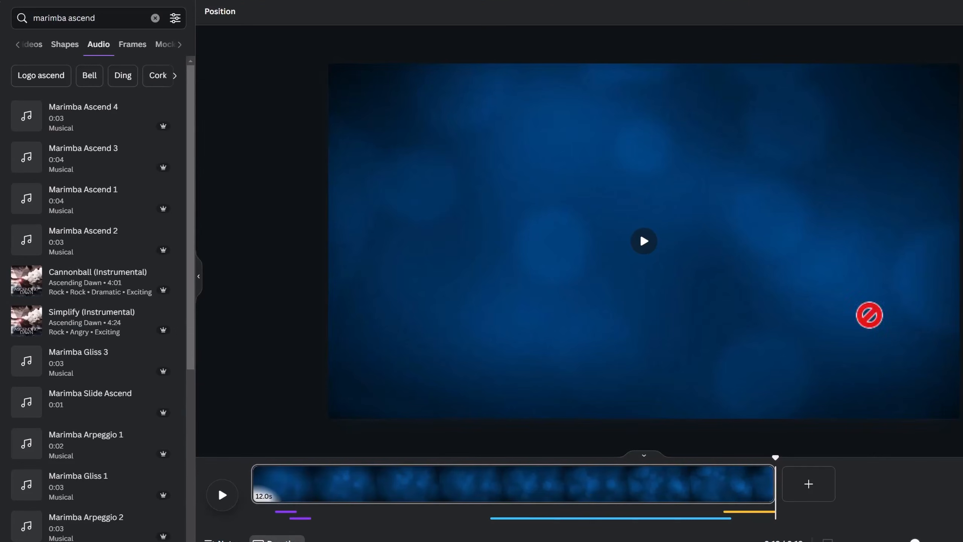
Undo the deletion of the page elements and remove all the sound effect tracks from the timeline
{"action": "key", "text": "ctrl+z"}
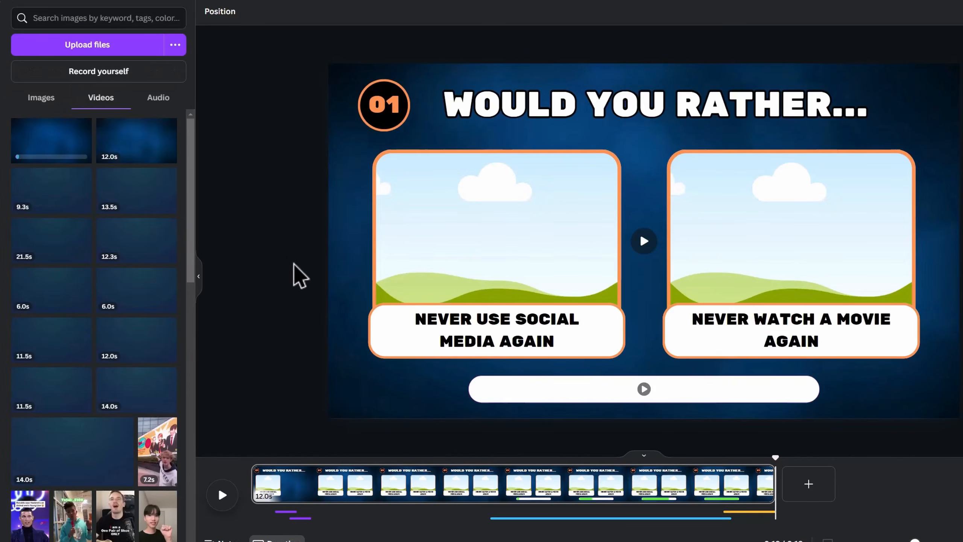
{"action": "left_click", "coordinate": [761, 501]}
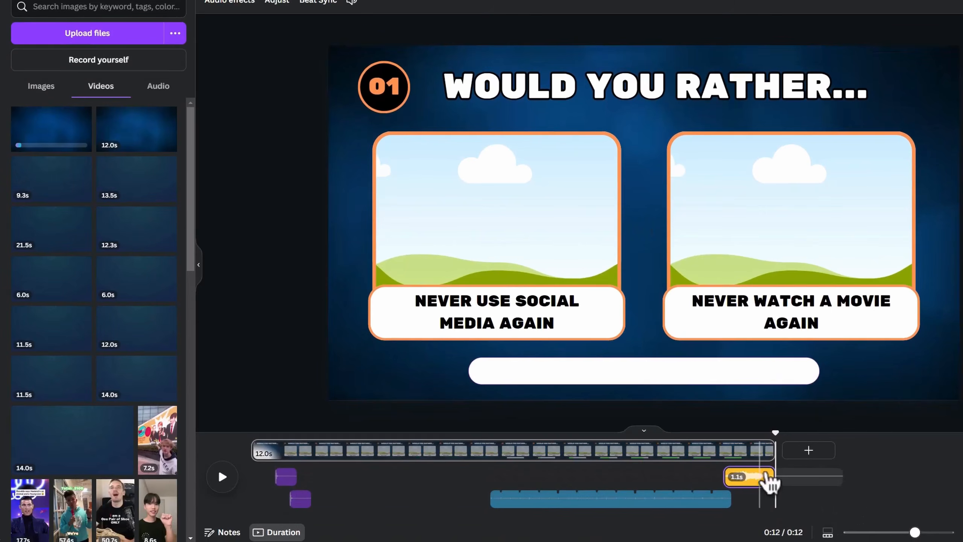
{"action": "left_click", "coordinate": [672, 493]}
{"action": "left_click", "coordinate": [298, 500]}
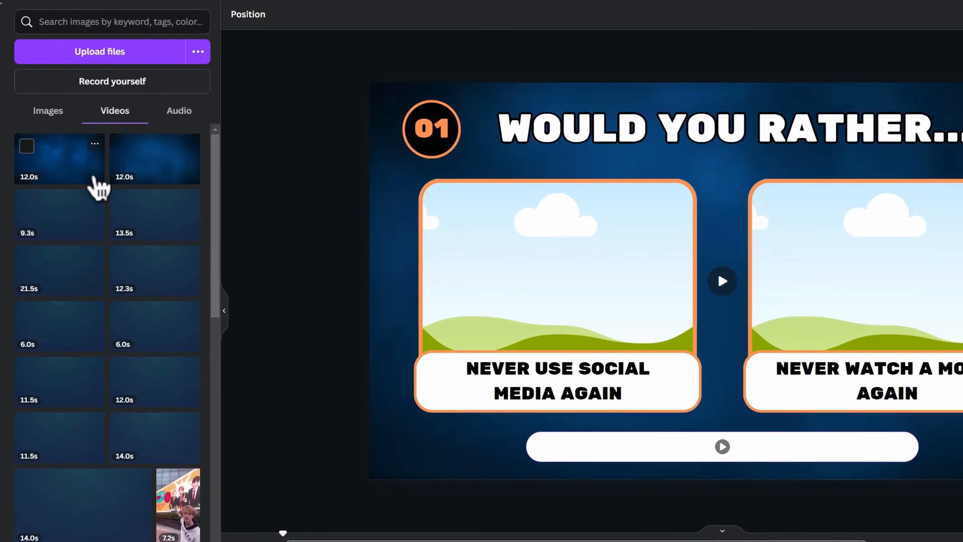
Add the newly uploaded 12.0 s blue video to the page and set it as the background
{"action": "left_click", "coordinate": [94, 179]}
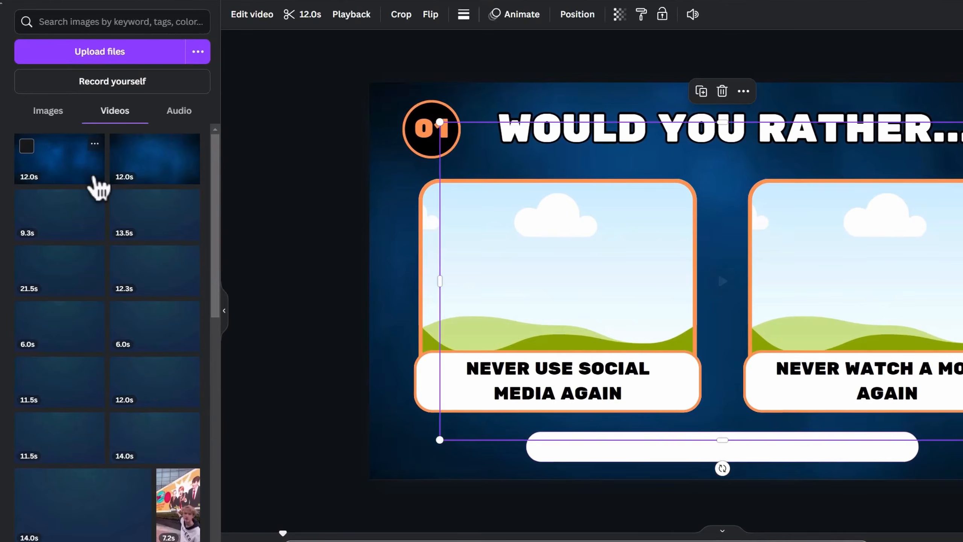
{"action": "right_click", "coordinate": [636, 232]}
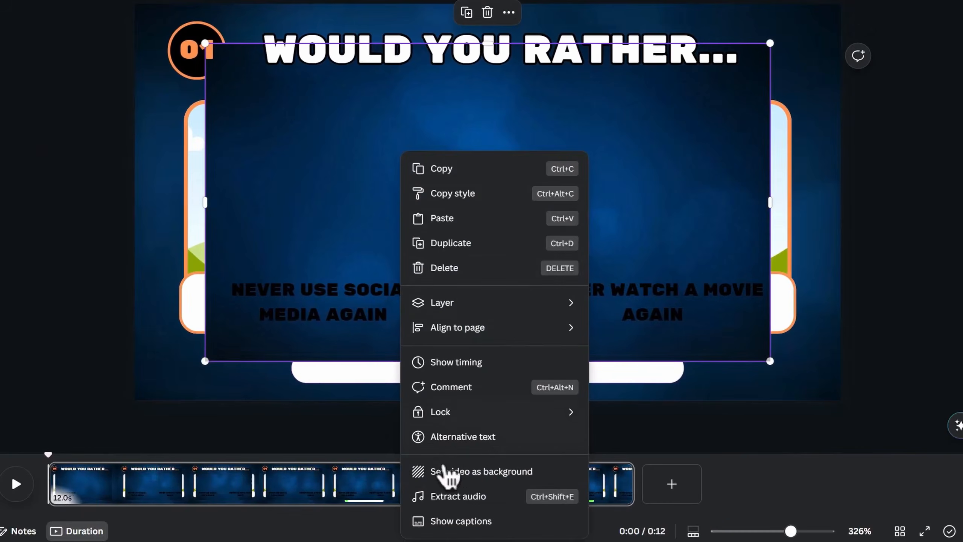
{"action": "left_click", "coordinate": [453, 479]}
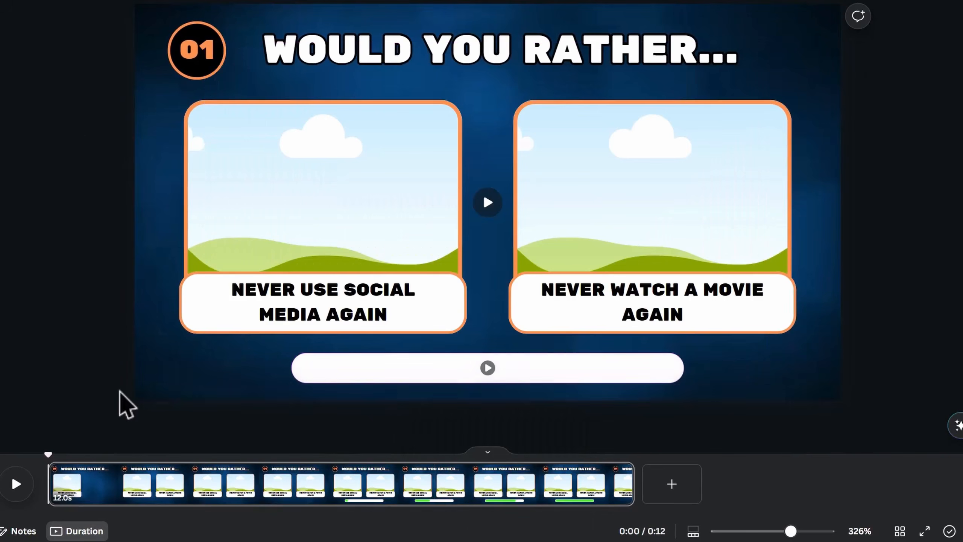
{"action": "left_click", "coordinate": [113, 230]}
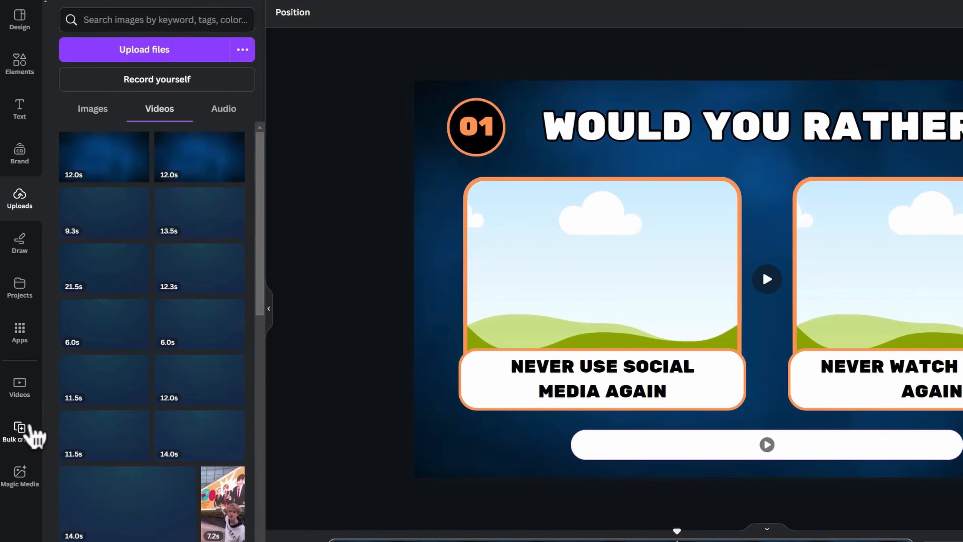
Copy the Number, Option A and Option B question table from ChatGPT into Bulk create's manual data table and confirm it
{"action": "left_click", "coordinate": [30, 437]}
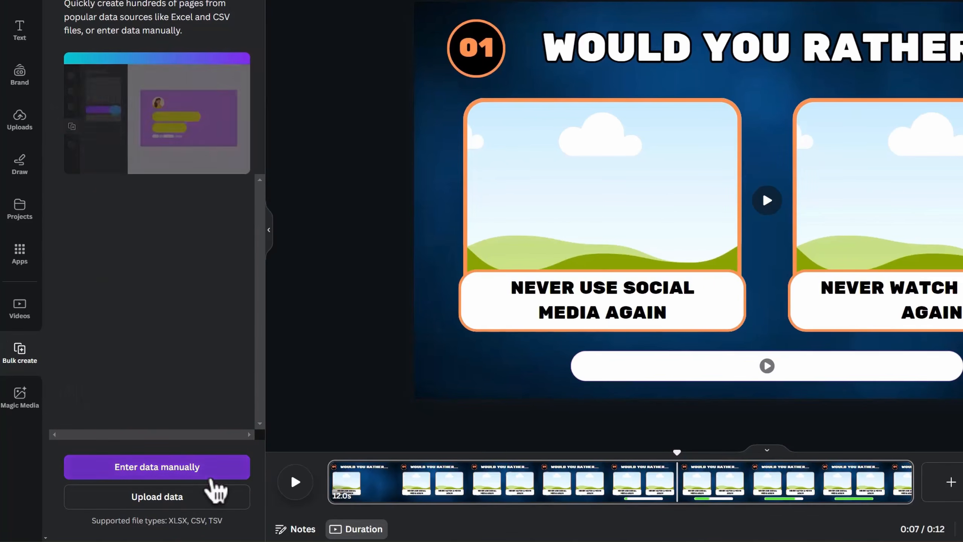
{"action": "left_click", "coordinate": [209, 504]}
{"action": "left_click", "coordinate": [300, 416]}
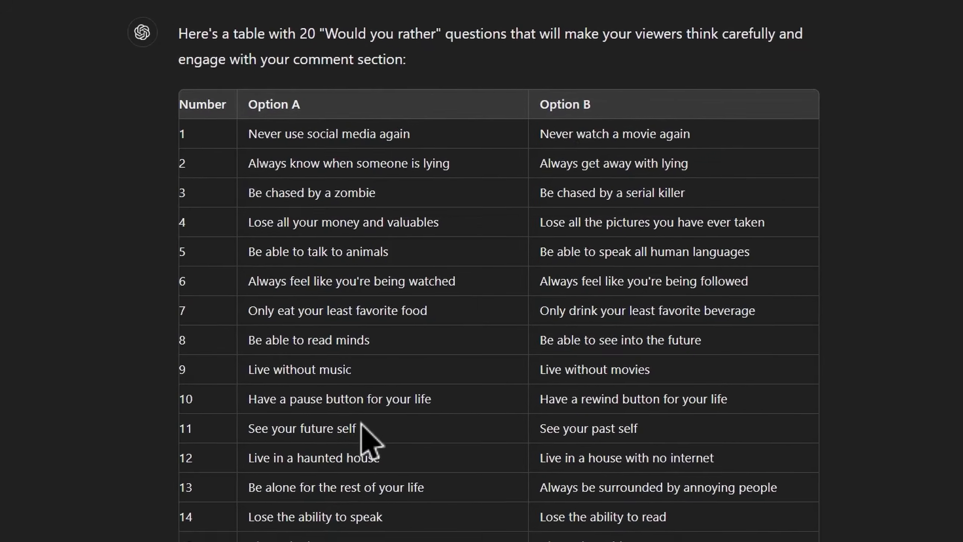
{"action": "left_click_drag", "start_coordinate": [174, 19], "coordinate": [718, 455]}
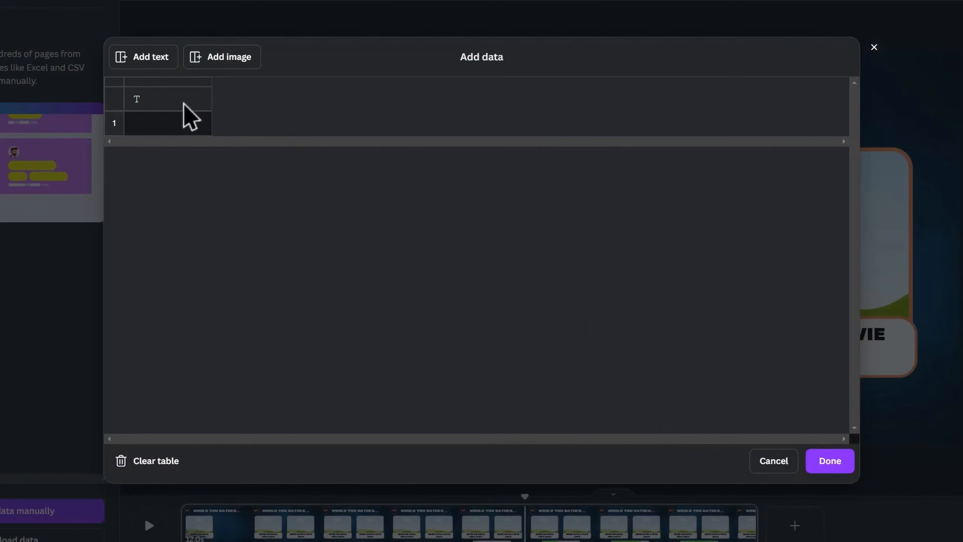
{"action": "left_click", "coordinate": [179, 101]}
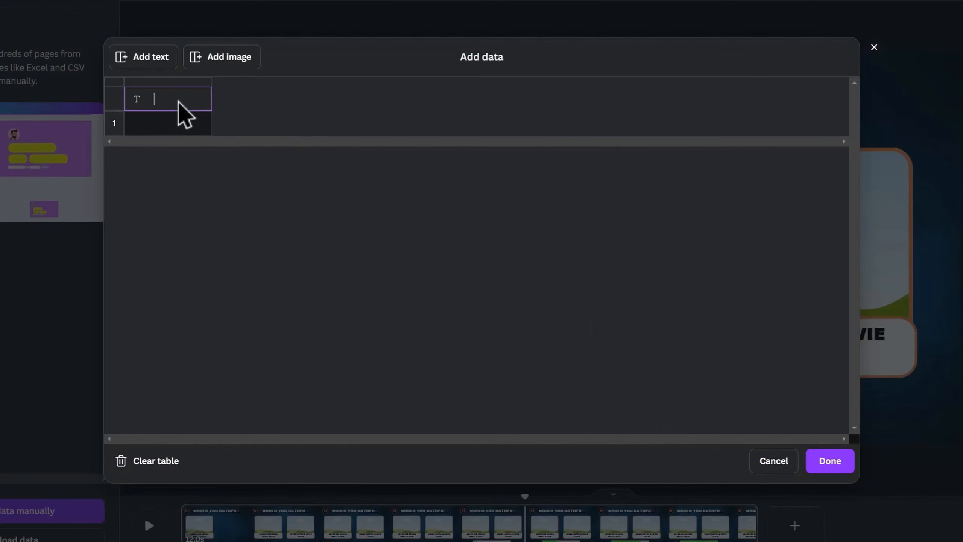
{"action": "key", "text": "ctrl+v"}
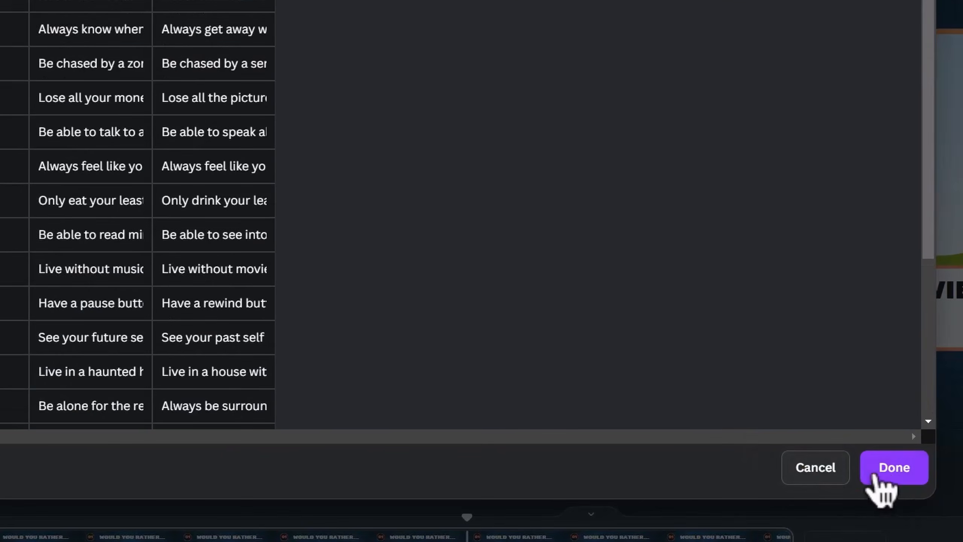
{"action": "left_click", "coordinate": [830, 461]}
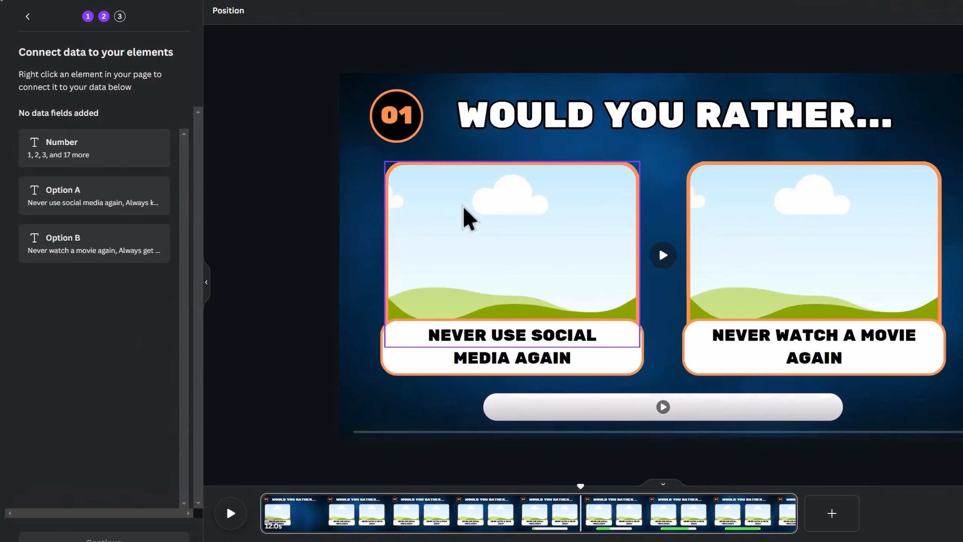
Connect the 01 text in the round badge to the Number data field
{"action": "left_click", "coordinate": [408, 114]}
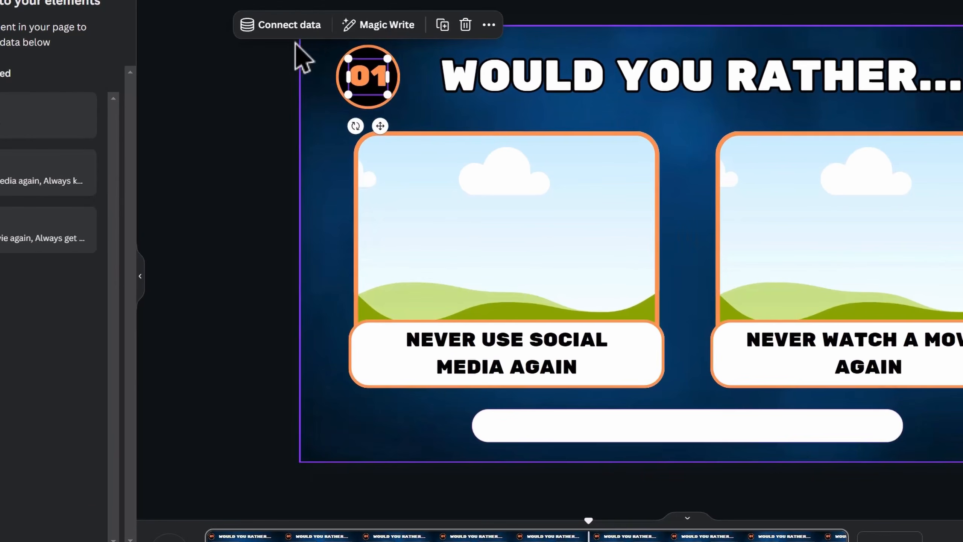
{"action": "left_click", "coordinate": [325, 74]}
{"action": "left_click", "coordinate": [328, 133]}
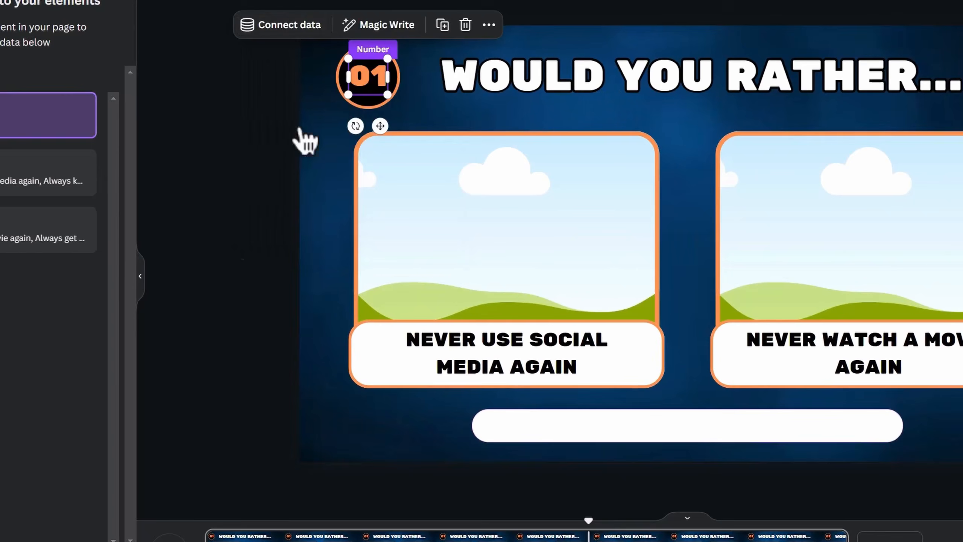
Connect the social media answer text to the Option A data field and the movie answer text to Option B
{"action": "left_click", "coordinate": [541, 341]}
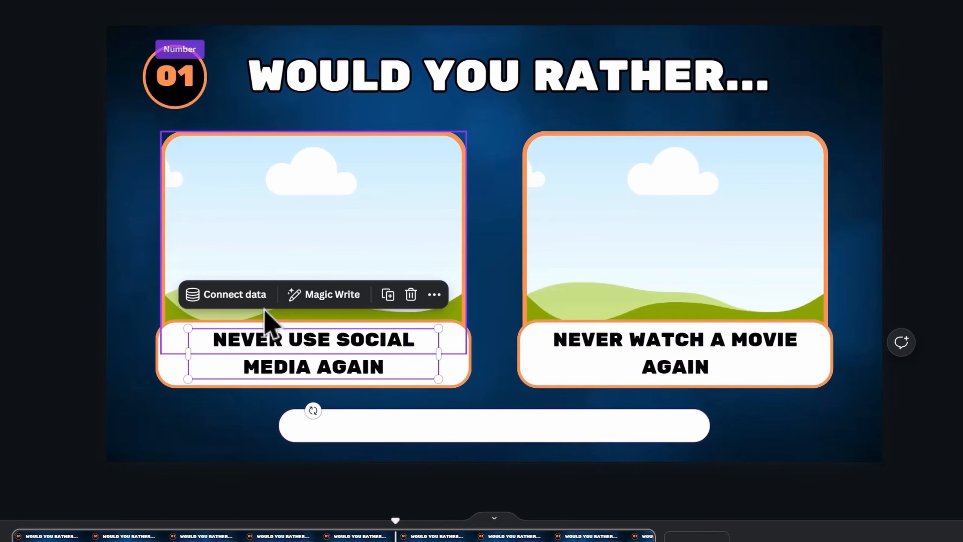
{"action": "left_click", "coordinate": [235, 294]}
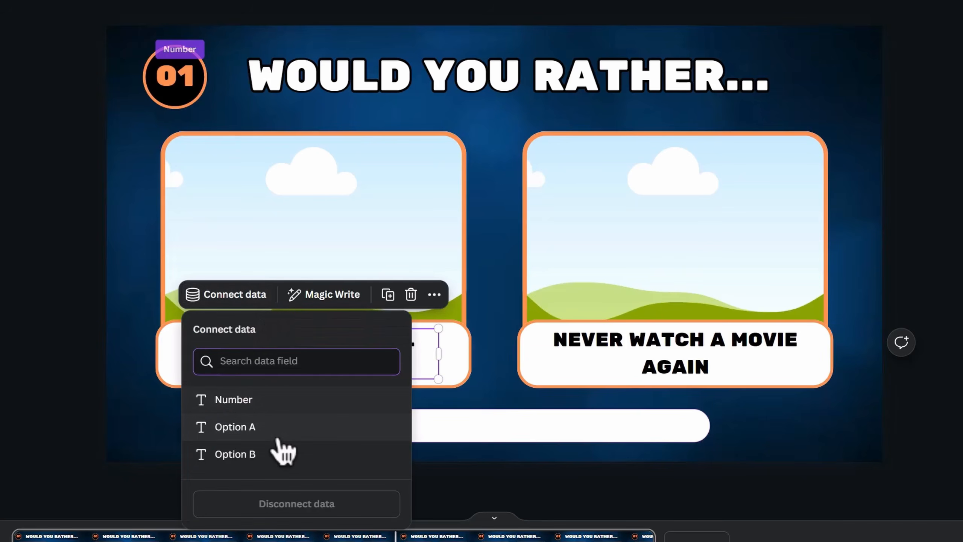
{"action": "left_click", "coordinate": [279, 437]}
{"action": "left_click", "coordinate": [699, 349]}
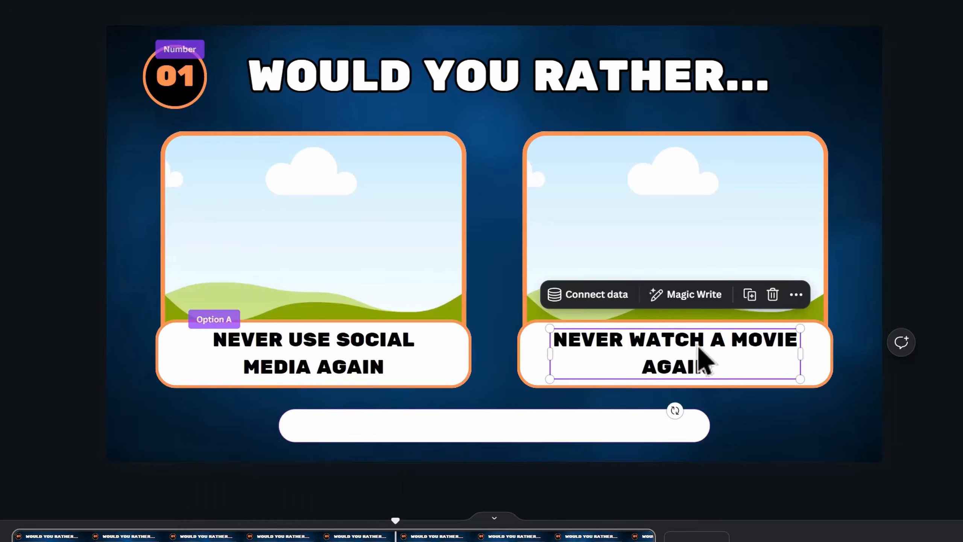
{"action": "left_click", "coordinate": [627, 298]}
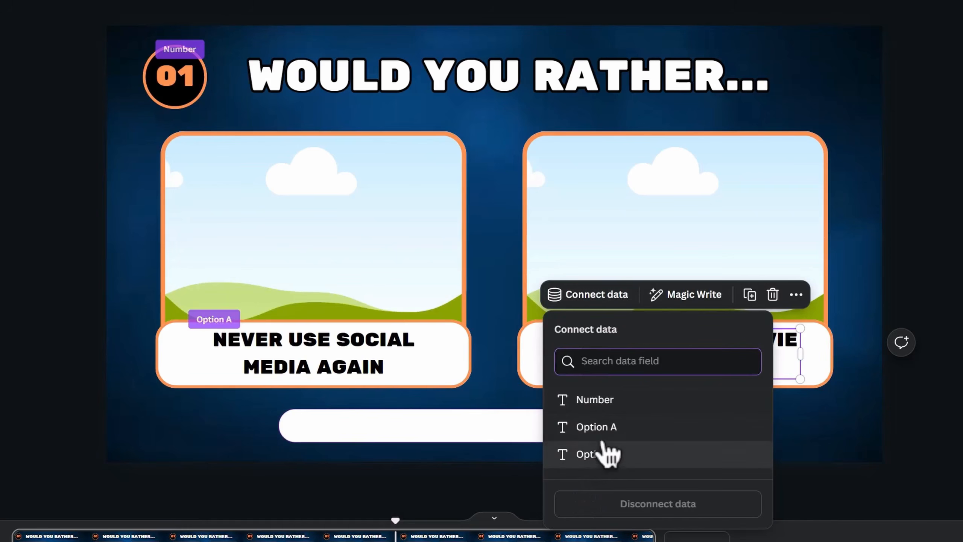
{"action": "left_click", "coordinate": [613, 457]}
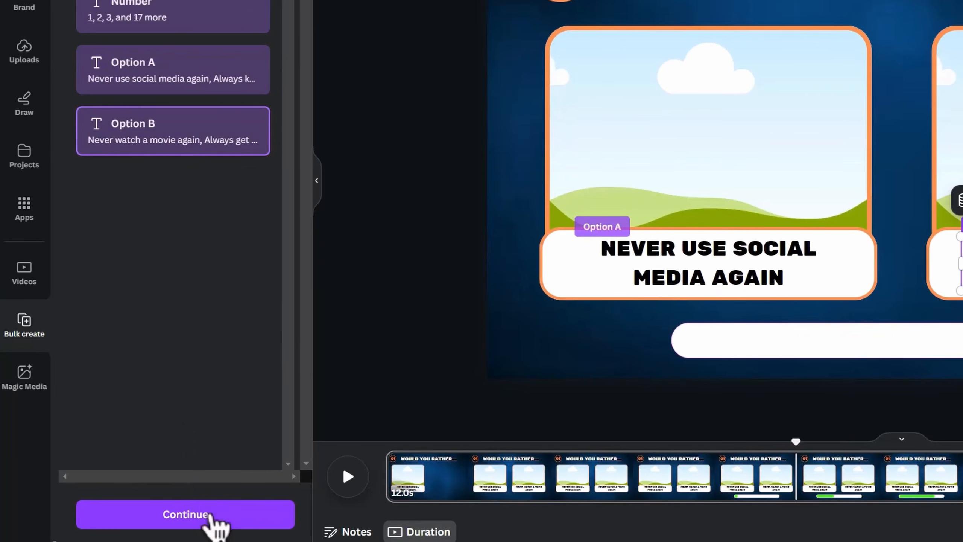
Generate the quiz pages from the connected data
{"action": "left_click", "coordinate": [210, 515]}
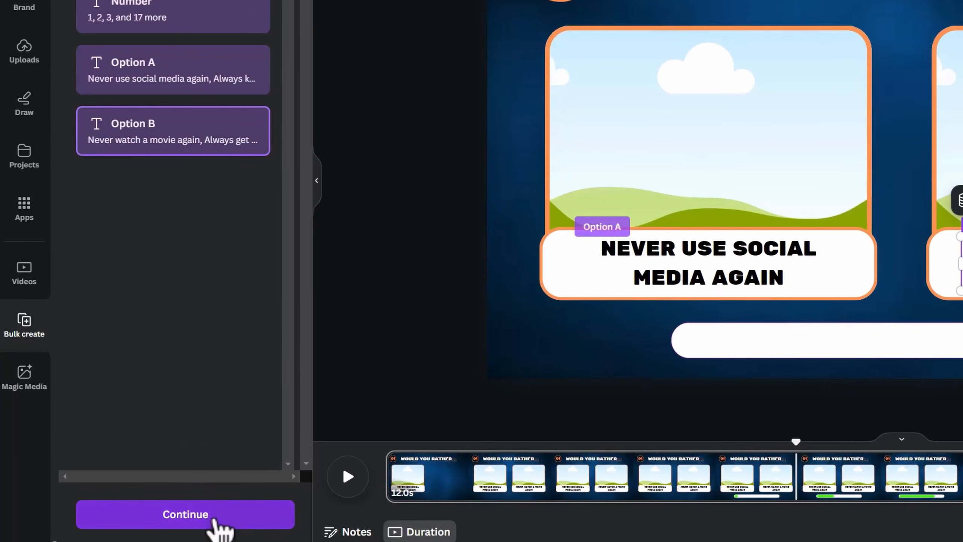
{"action": "left_click", "coordinate": [215, 516]}
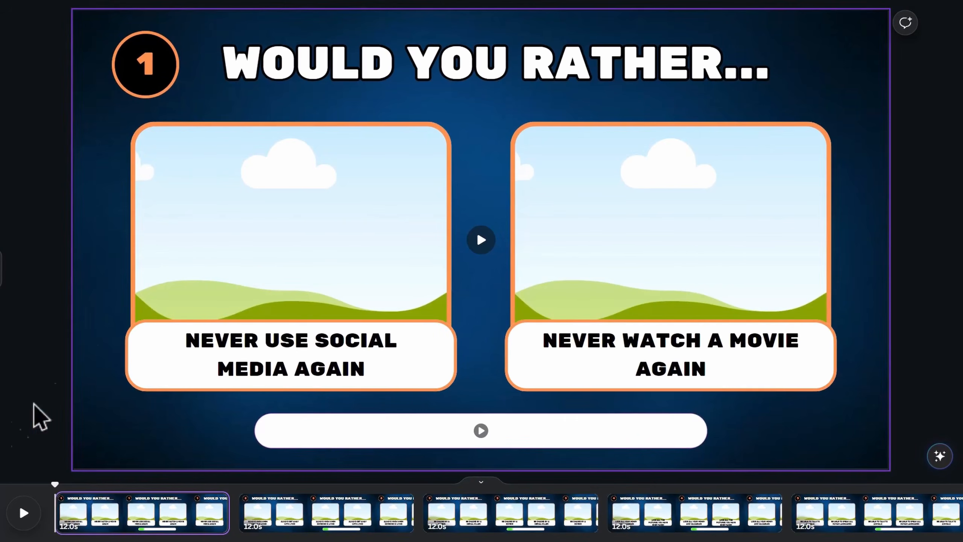
Widen the "Lose all the pictures you have ever taken" text box on page 4 to fit its answer card
{"action": "scroll", "coordinate": [308, 239], "scroll_direction": "down", "scroll_amount": 1}
{"action": "scroll", "coordinate": [501, 222], "scroll_direction": "down", "scroll_amount": 2}
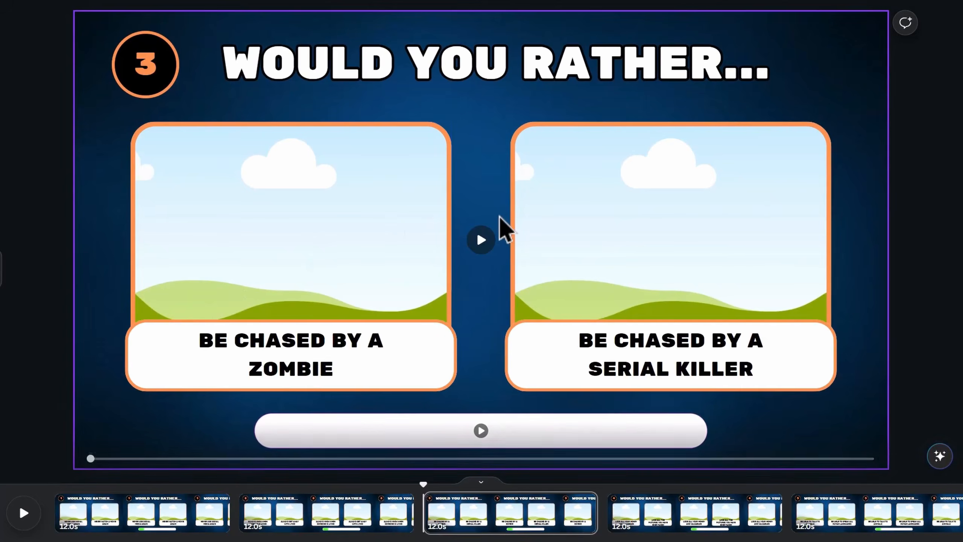
{"action": "left_click", "coordinate": [801, 395]}
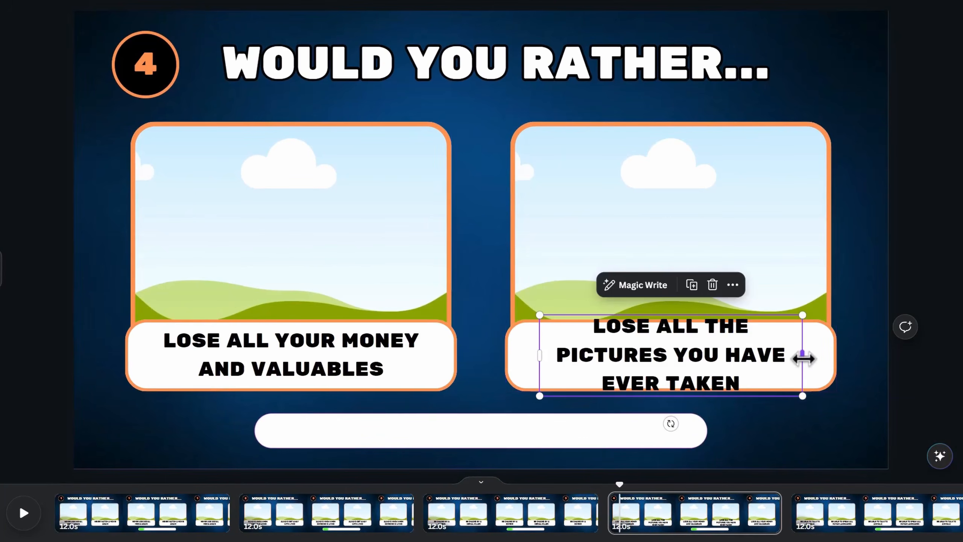
{"action": "left_click_drag", "start_coordinate": [803, 358], "coordinate": [812, 359]}
Widen both answer text boxes on page 6 so each text fits on two lines inside its card
{"action": "scroll", "coordinate": [815, 364], "scroll_direction": "down", "scroll_amount": 1}
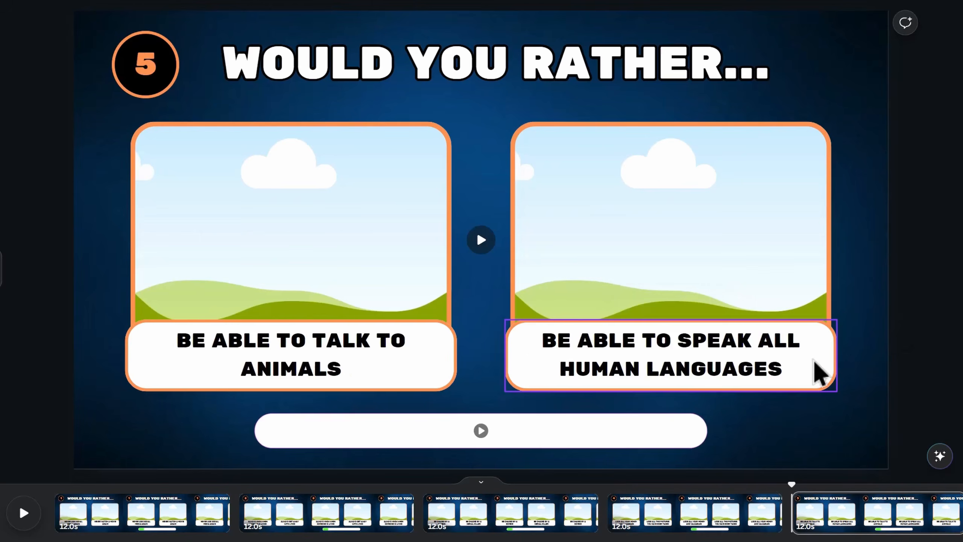
{"action": "scroll", "coordinate": [813, 361], "scroll_direction": "down", "scroll_amount": 1}
{"action": "left_click", "coordinate": [679, 355]}
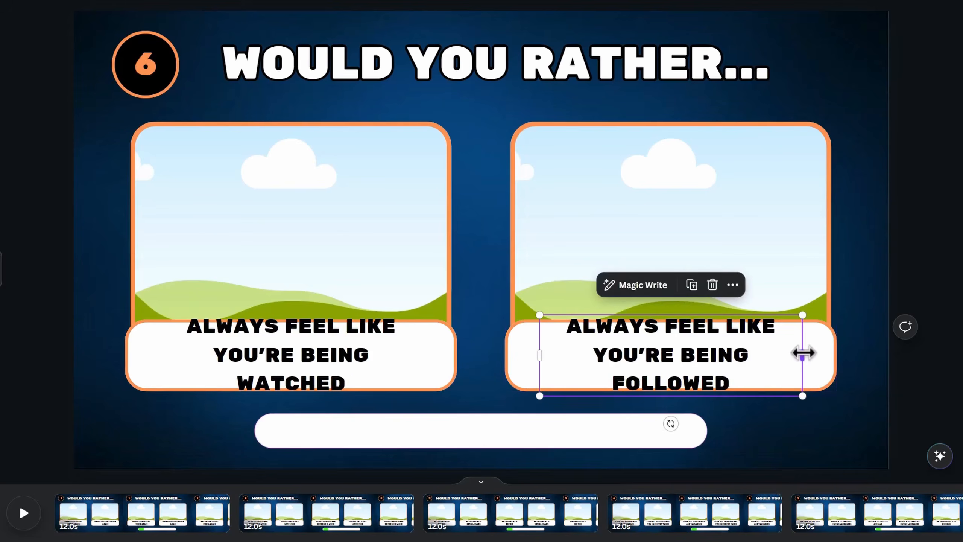
{"action": "left_click_drag", "start_coordinate": [803, 353], "coordinate": [817, 357]}
{"action": "left_click", "coordinate": [268, 364]}
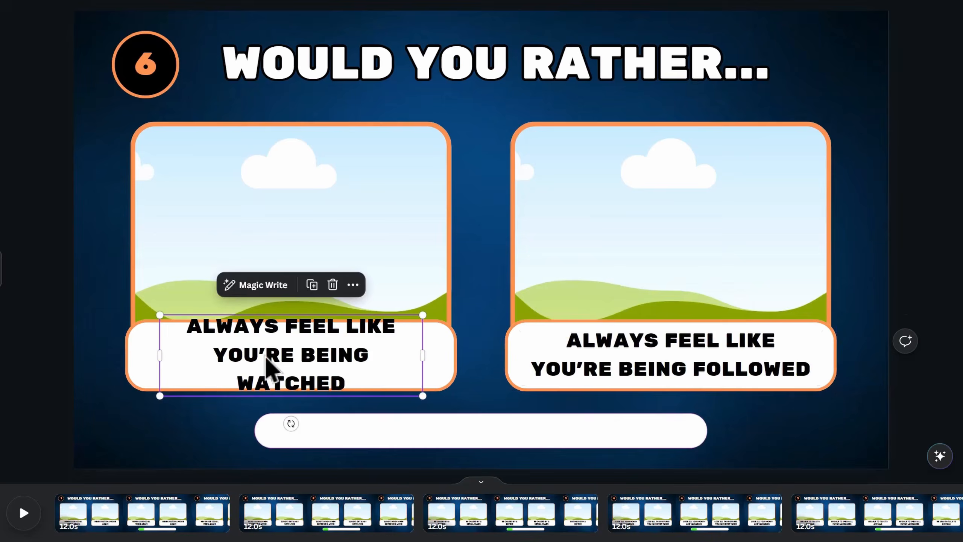
{"action": "left_click_drag", "start_coordinate": [422, 356], "coordinate": [429, 358]}
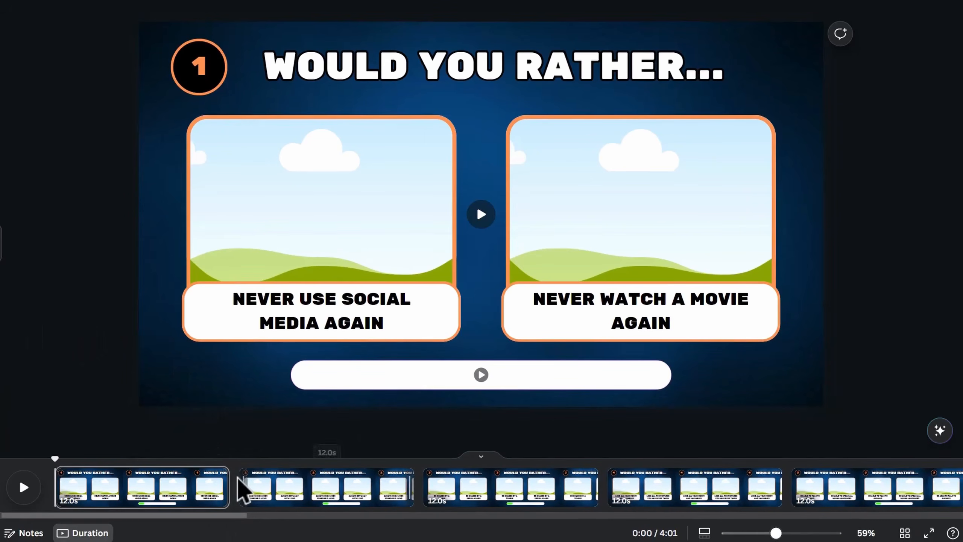
Add a blank page, move it to the start of the video and give it the recently used blue video background
{"action": "left_click", "coordinate": [242, 479]}
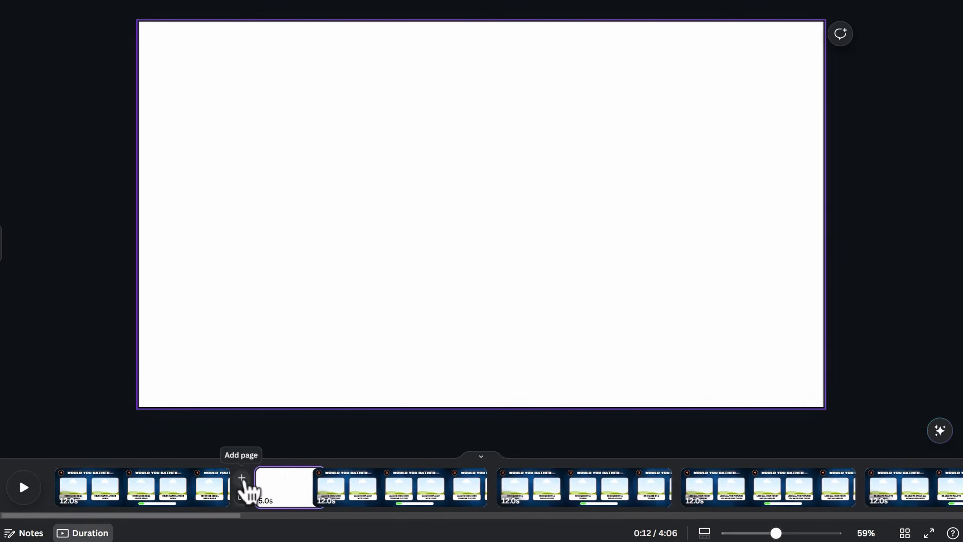
{"action": "left_click_drag", "start_coordinate": [295, 496], "coordinate": [127, 498]}
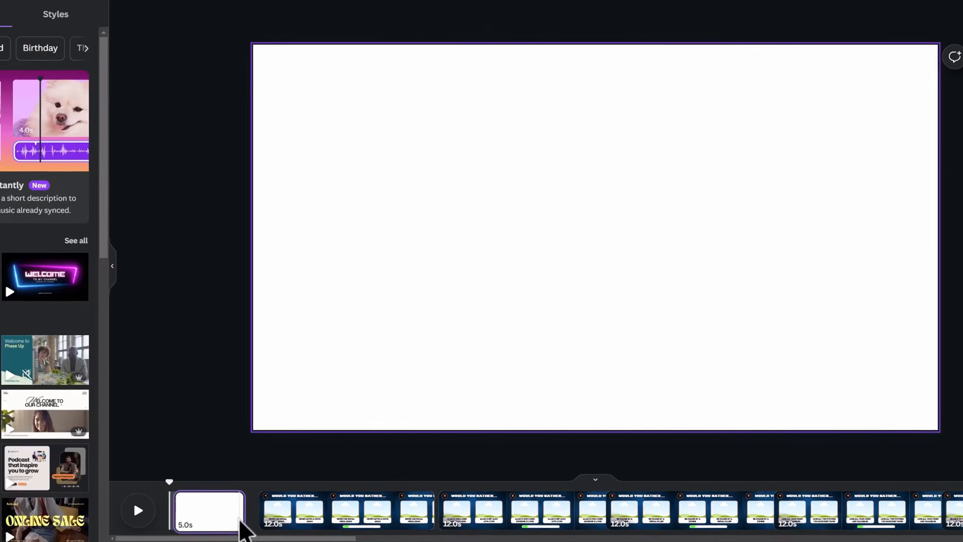
{"action": "left_click", "coordinate": [27, 65]}
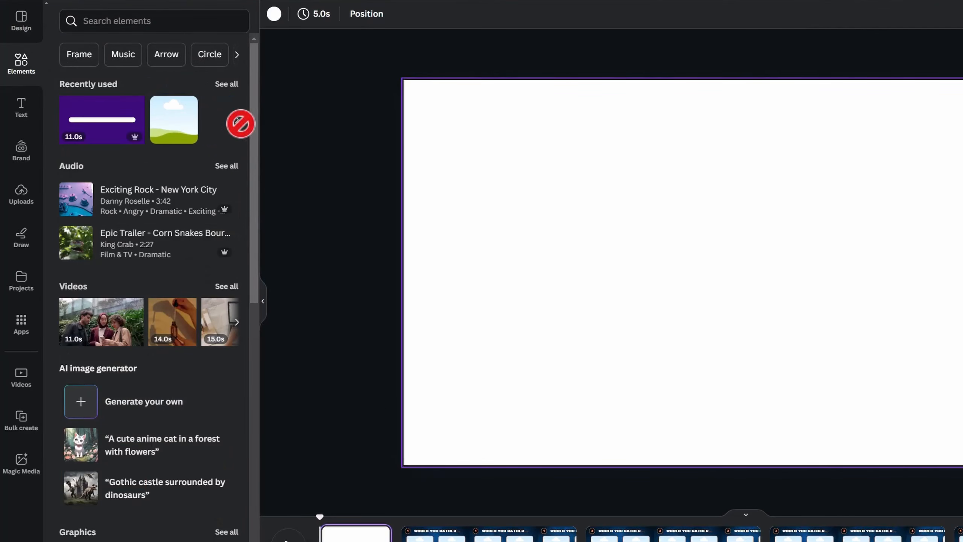
{"action": "left_click_drag", "start_coordinate": [241, 123], "coordinate": [414, 133]}
Search the graphics for "quiz", add the yellow "QUIZ!" burst graphic to the intro page and place it in the upper middle
{"action": "left_click", "coordinate": [137, 23]}
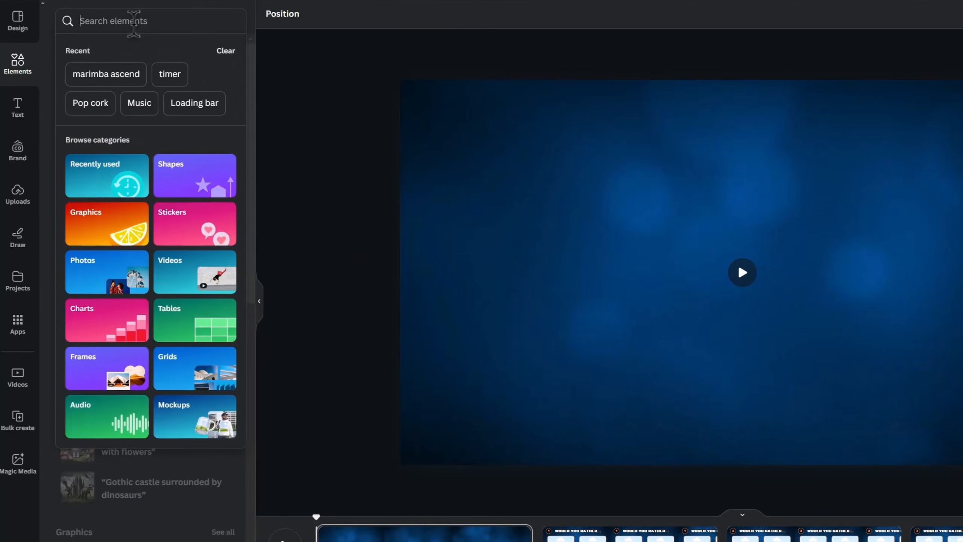
{"action": "type", "text": "quiz"}
{"action": "key", "text": "Return"}
{"action": "left_click", "coordinate": [99, 50]}
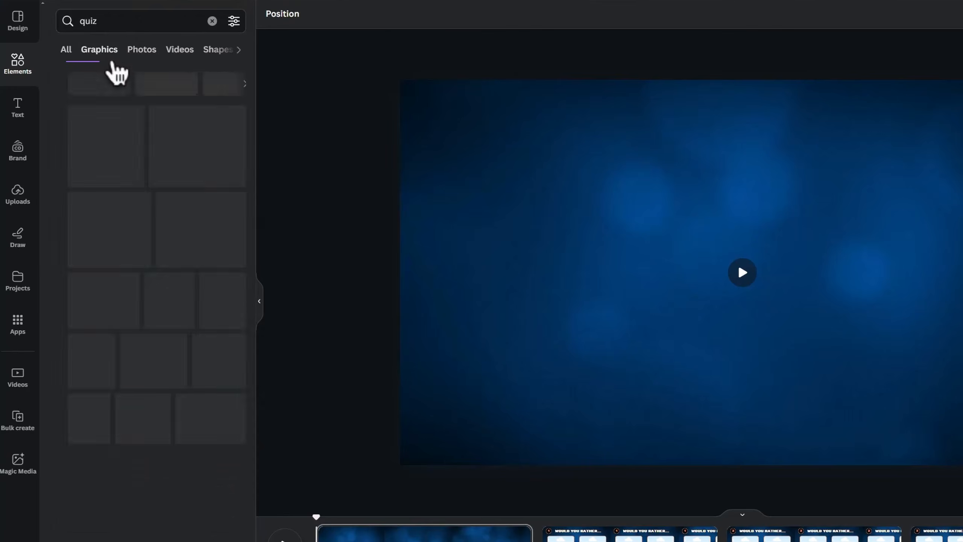
{"action": "left_click", "coordinate": [144, 145]}
{"action": "left_click_drag", "start_coordinate": [716, 269], "coordinate": [716, 225]}
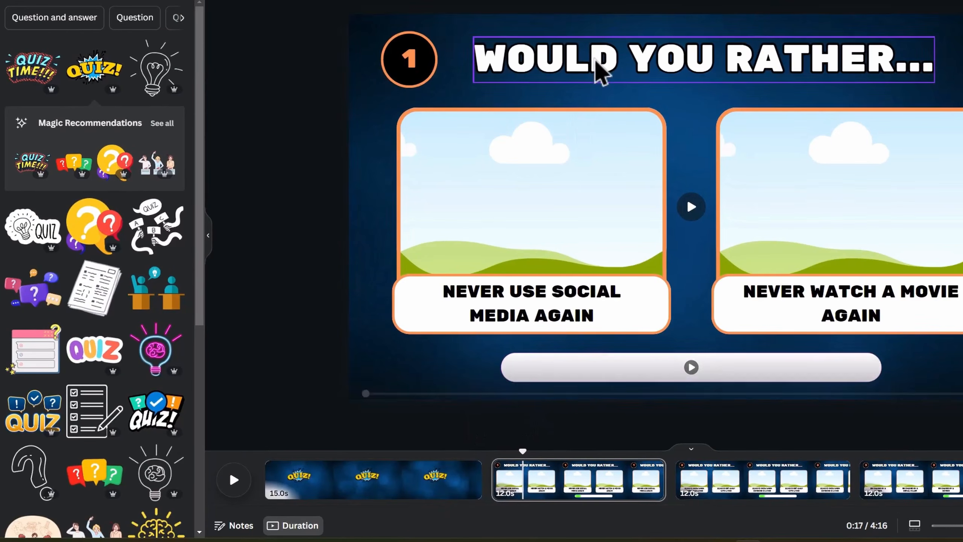
Copy the "WOULD YOU RATHER..." title onto the intro page, place it below the quiz graphic and replace its text with "ARENA"
{"action": "left_click", "coordinate": [326, 482]}
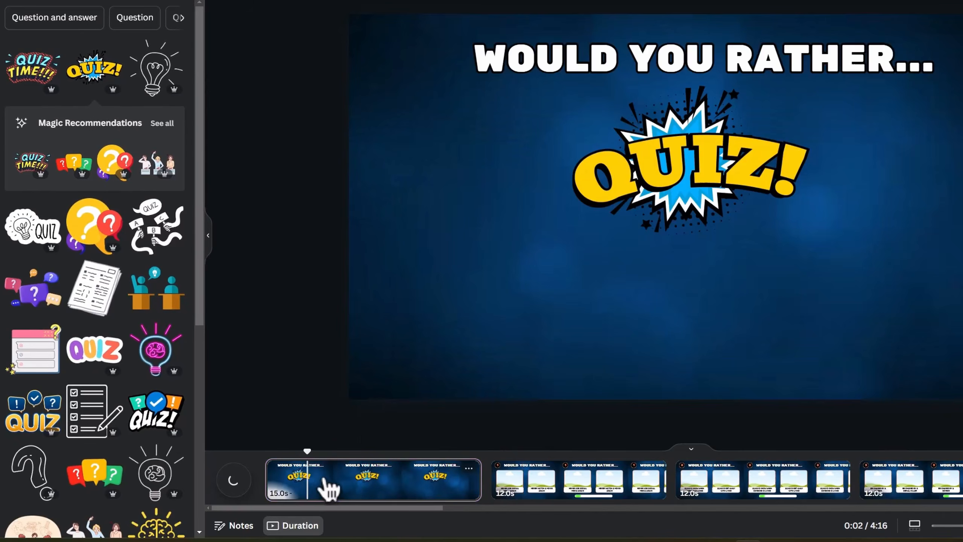
{"action": "left_click", "coordinate": [739, 59]}
{"action": "left_click_drag", "start_coordinate": [780, 73], "coordinate": [775, 290]}
{"action": "double_click", "coordinate": [774, 279]}
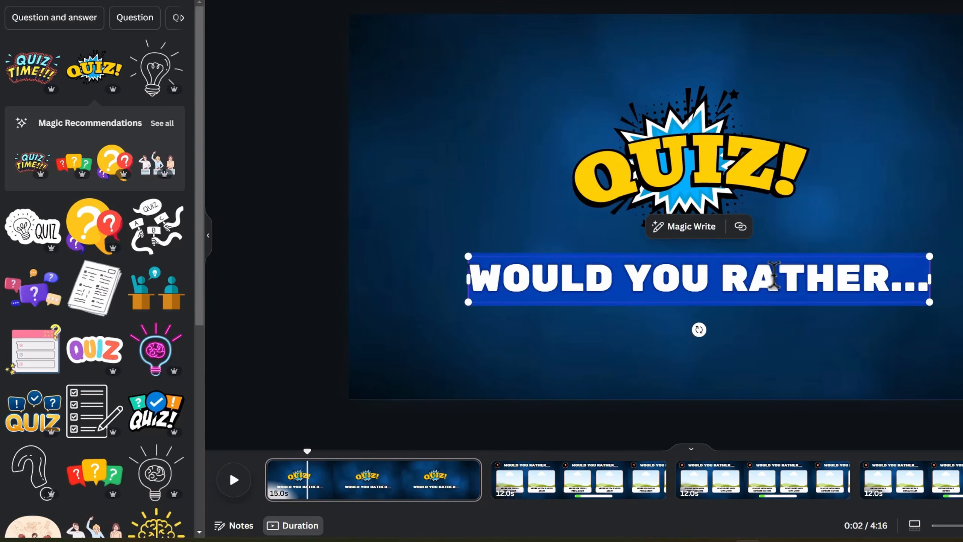
{"action": "type", "text": "ARENA"}
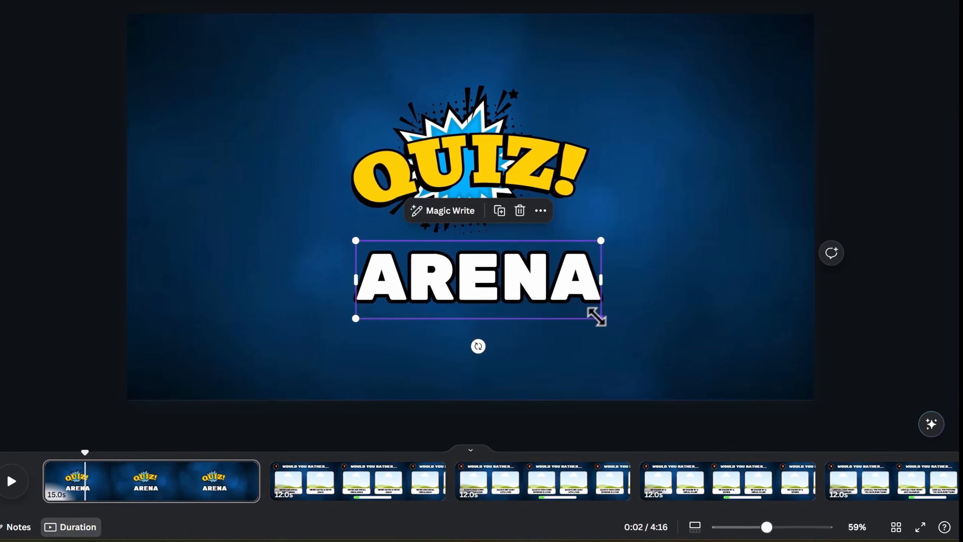
Shrink the "ARENA" text to slightly narrower than the quiz graphic and centre both elements on the intro page
{"action": "left_click_drag", "start_coordinate": [596, 317], "coordinate": [541, 282]}
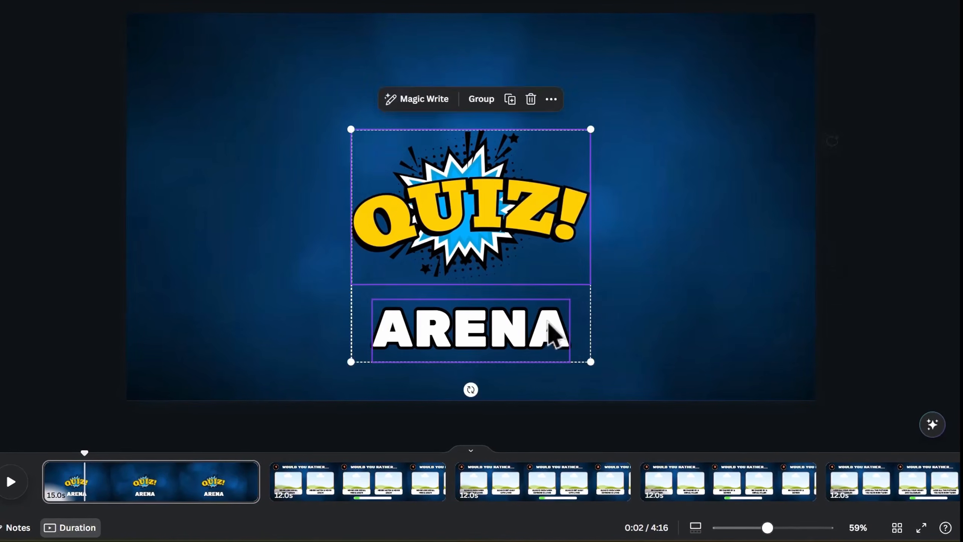
{"action": "left_click", "coordinate": [607, 296]}
{"action": "left_click", "coordinate": [691, 229]}
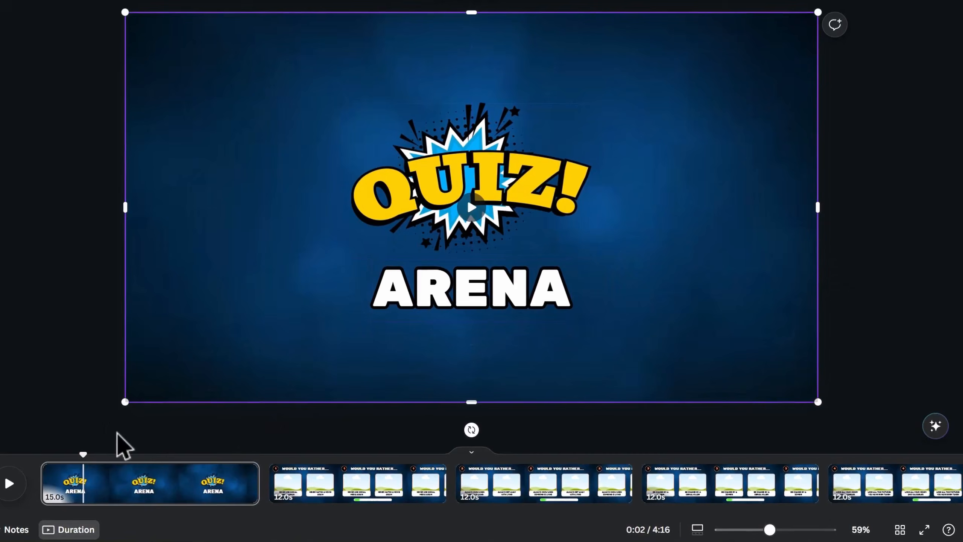
Duplicate the intro page and delete the "QUIZ!" graphic from the copy
{"action": "right_click", "coordinate": [167, 502]}
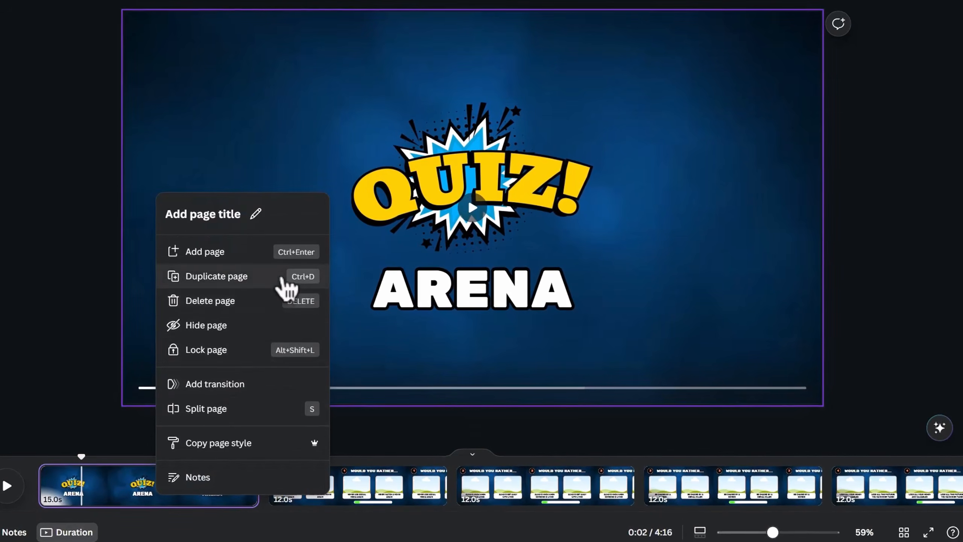
{"action": "left_click", "coordinate": [287, 288]}
{"action": "left_click", "coordinate": [479, 122]}
{"action": "left_click", "coordinate": [474, 72]}
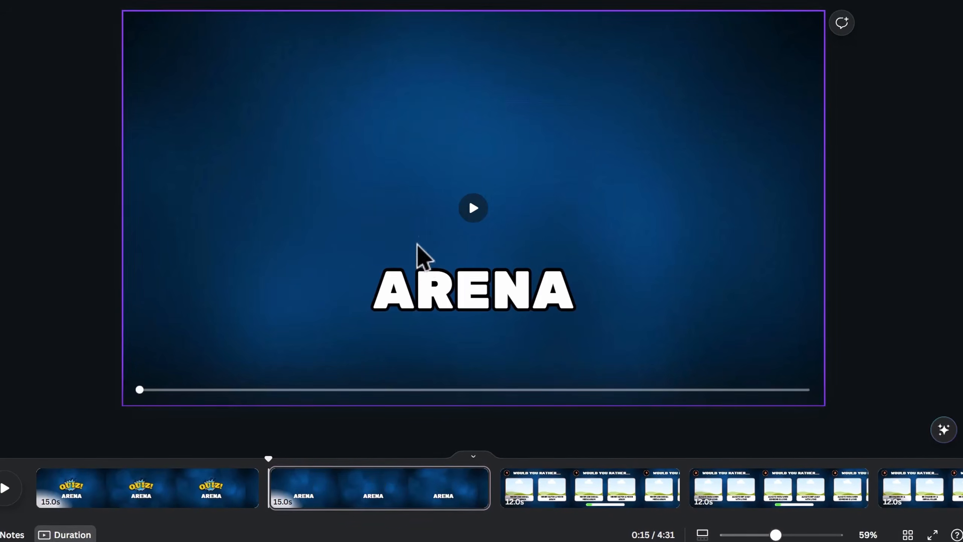
Move the "ARENA" text to the upper part of the second page and change it to "WOULD YOU RATHER"
{"action": "left_click_drag", "start_coordinate": [417, 247], "coordinate": [408, 133]}
{"action": "double_click", "coordinate": [409, 131]}
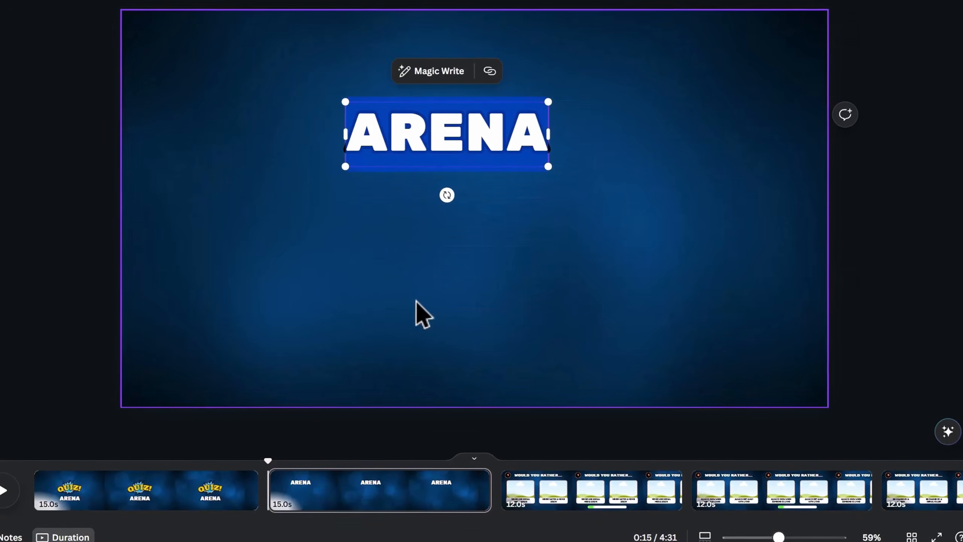
{"action": "type", "text": "WOULD YOU RATHER"}
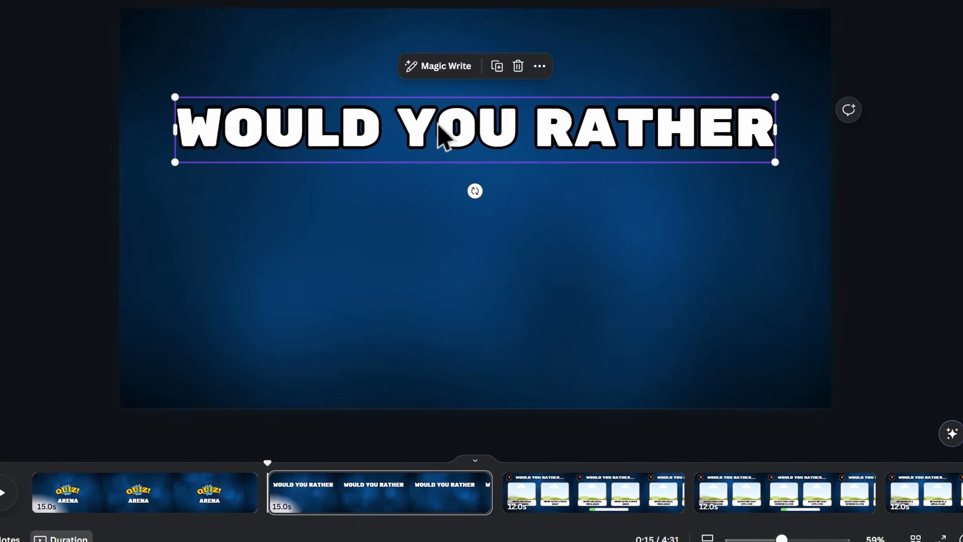
Duplicate the "WOULD YOU RATHER" text below itself, change the copy to "HARDEST CHOICES EVER" and resize it to fit one line
{"action": "key", "text": "ctrl+d"}
{"action": "left_click_drag", "start_coordinate": [438, 123], "coordinate": [426, 214]}
{"action": "double_click", "coordinate": [426, 214]}
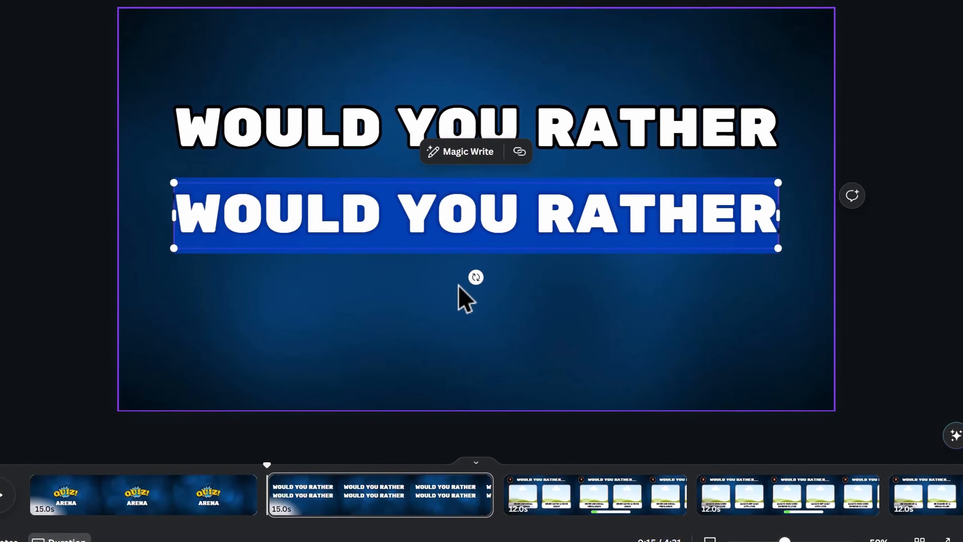
{"action": "type", "text": "HARDEST CHOICES EVER"}
{"action": "left_click_drag", "start_coordinate": [837, 324], "coordinate": [754, 309]}
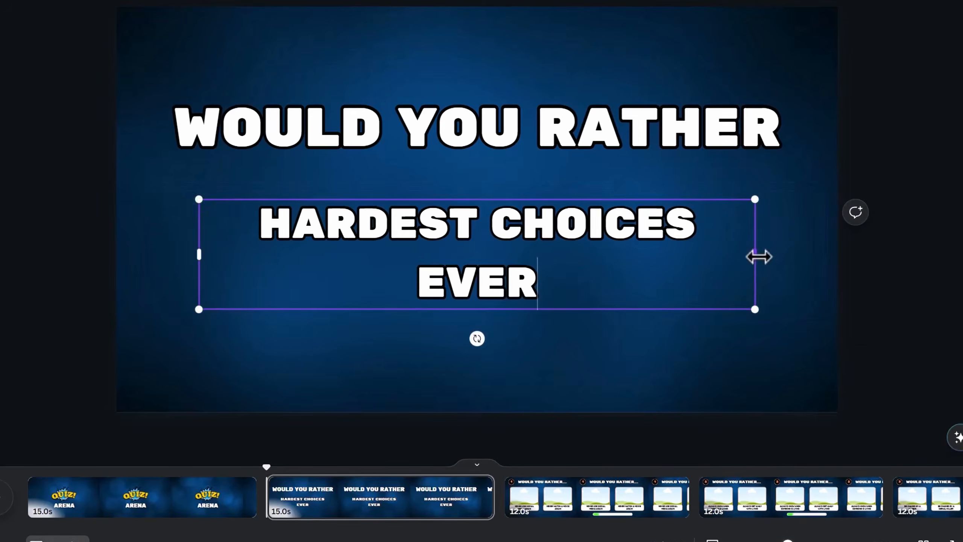
{"action": "left_click_drag", "start_coordinate": [755, 255], "coordinate": [799, 255]}
Set the font of the "HARDEST CHOICES EVER" text to League Spartan
{"action": "left_click", "coordinate": [762, 289]}
{"action": "left_click", "coordinate": [678, 227]}
{"action": "left_click", "coordinate": [292, 49]}
{"action": "scroll", "coordinate": [196, 331], "scroll_direction": "down", "scroll_amount": 5}
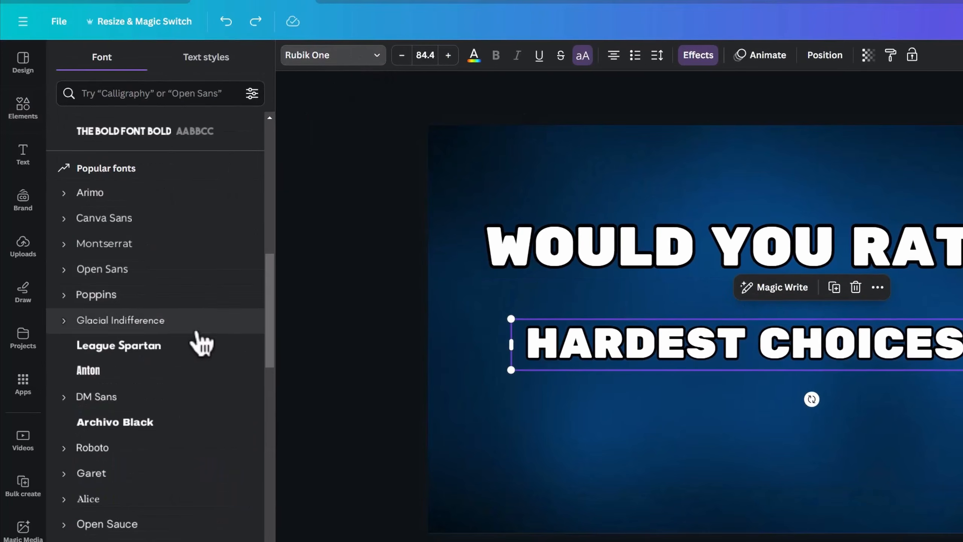
{"action": "left_click", "coordinate": [203, 344]}
{"action": "left_click", "coordinate": [742, 436]}
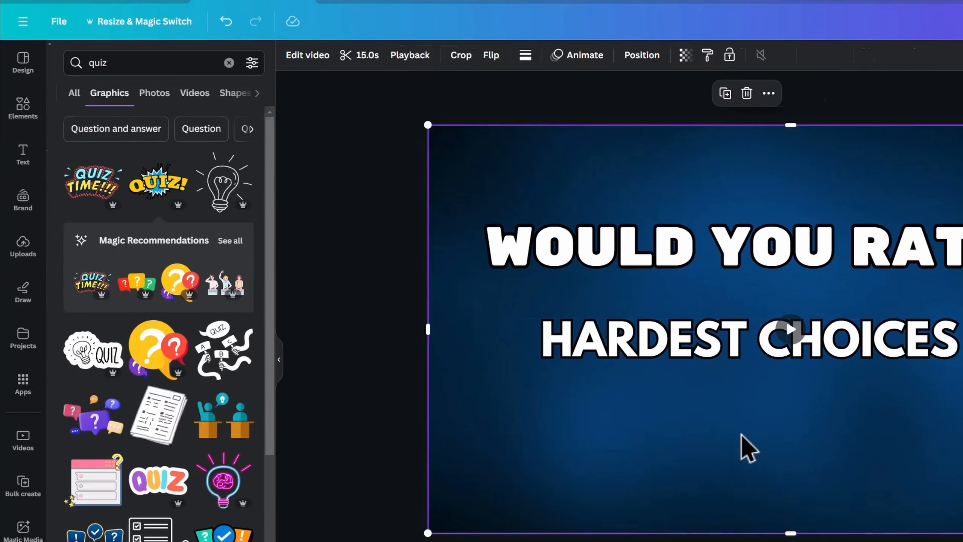
Colour the "HARDEST CHOICES EVER" text with the orange document colour and centre both text lines vertically on the page
{"action": "left_click", "coordinate": [800, 363]}
{"action": "left_click", "coordinate": [474, 57]}
{"action": "left_click", "coordinate": [209, 133]}
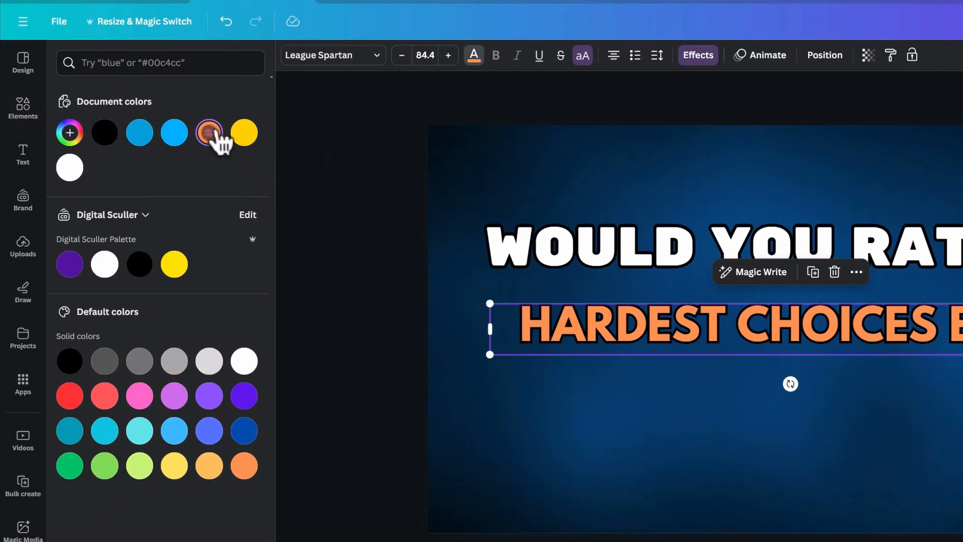
{"action": "left_click", "coordinate": [572, 224]}
{"action": "key", "text": "ctrl+a"}
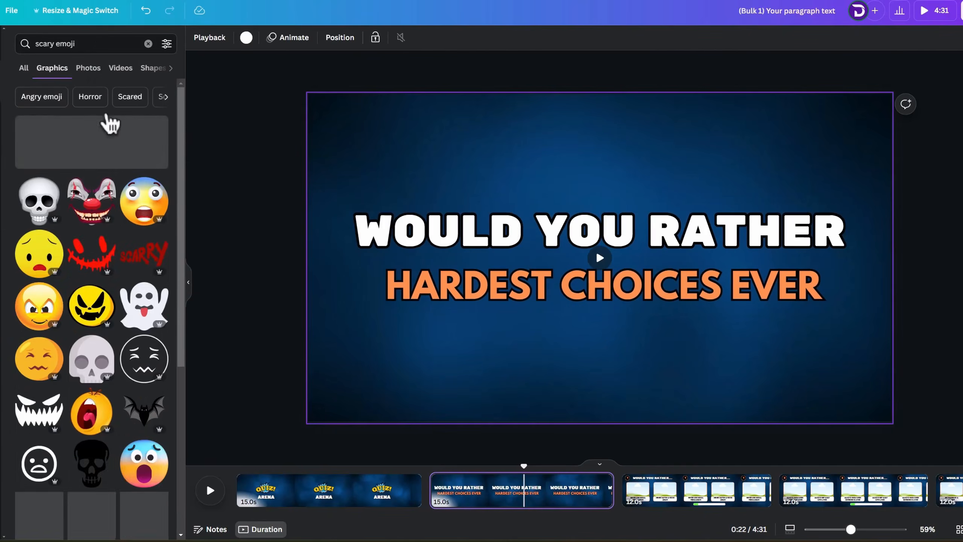
Search the graphics for "scary emoji" and place two frightened emojis above the text and a shocked and a zany one below it
{"action": "left_click", "coordinate": [144, 200]}
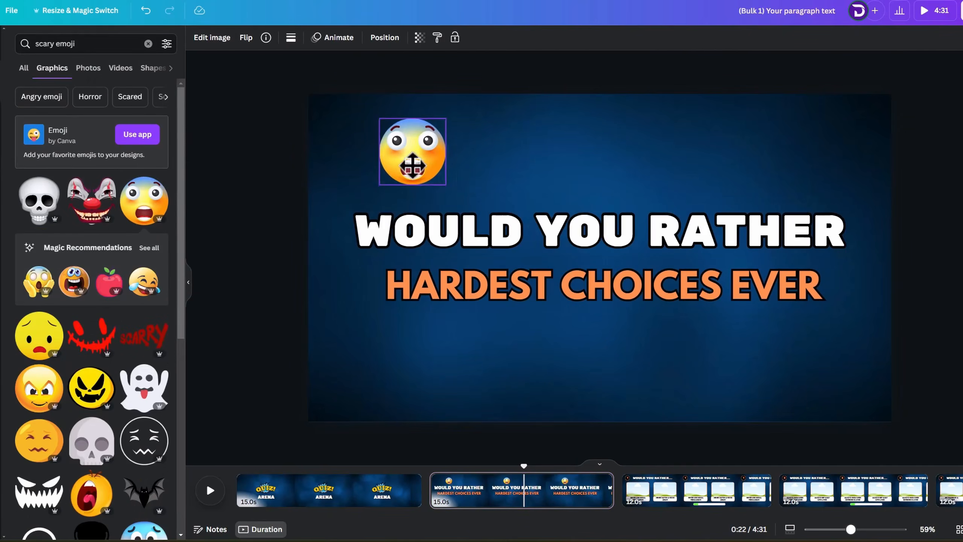
{"action": "scroll", "coordinate": [91, 228], "scroll_direction": "down", "scroll_amount": 3}
{"action": "left_click", "coordinate": [38, 179]}
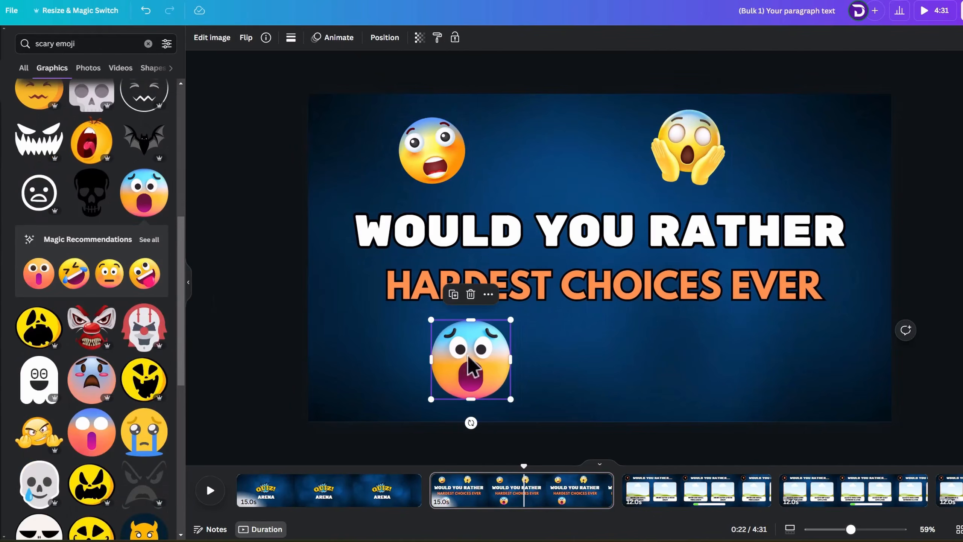
{"action": "scroll", "coordinate": [91, 265], "scroll_direction": "down", "scroll_amount": 5}
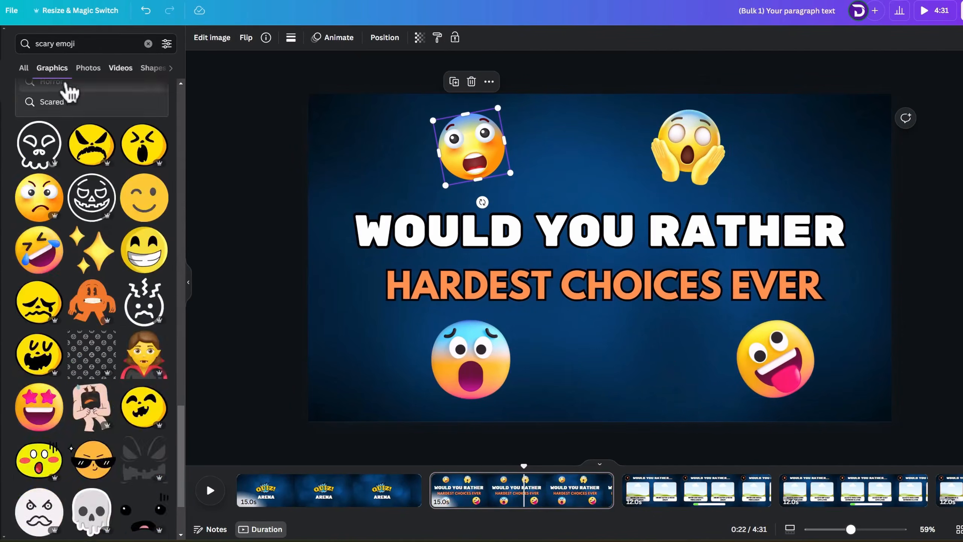
{"action": "scroll", "coordinate": [65, 85], "scroll_direction": "down", "scroll_amount": 8}
Add the sunglasses emoji between the two lower emojis and space the three of them evenly below the text
{"action": "left_click", "coordinate": [92, 363]}
{"action": "left_click_drag", "start_coordinate": [600, 337], "coordinate": [611, 353]}
{"action": "left_click_drag", "start_coordinate": [470, 358], "coordinate": [442, 358]}
{"action": "left_click_drag", "start_coordinate": [669, 365], "coordinate": [604, 359]}
{"action": "left_click_drag", "start_coordinate": [763, 355], "coordinate": [745, 354]}
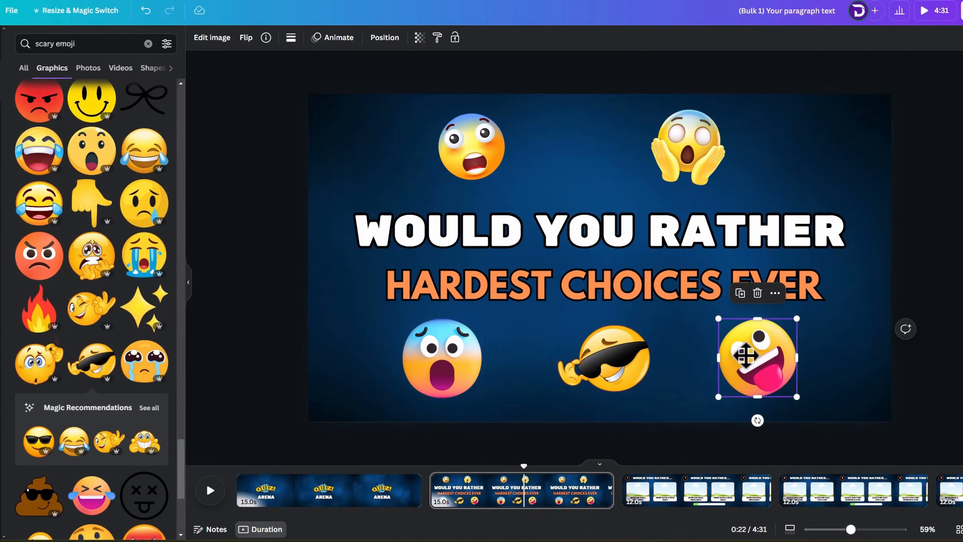
Add a blank page at the end of the video and place a light grey "end screen" video on it
{"action": "left_click", "coordinate": [393, 262]}
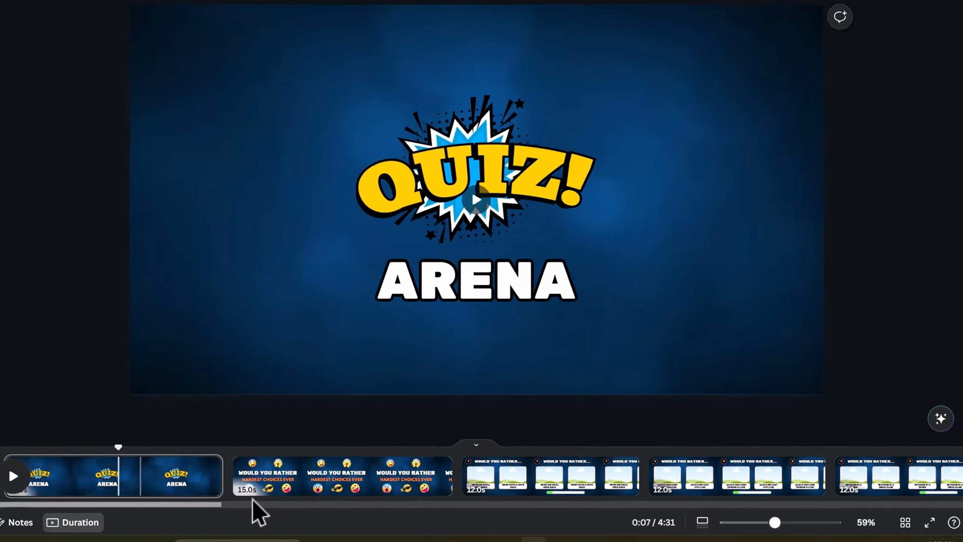
{"action": "left_click_drag", "start_coordinate": [433, 522], "coordinate": [962, 516]}
{"action": "left_click", "coordinate": [940, 481]}
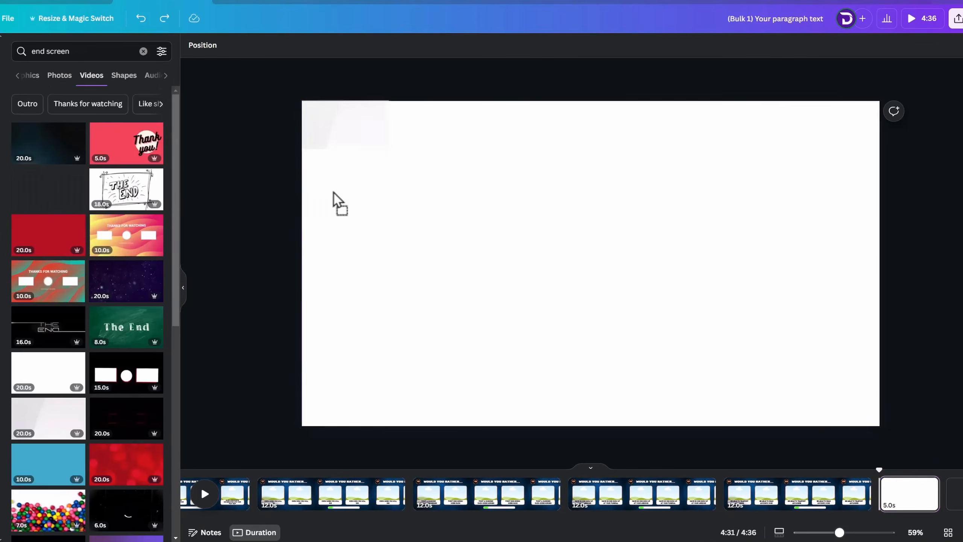
{"action": "left_click_drag", "start_coordinate": [333, 193], "coordinate": [333, 152]}
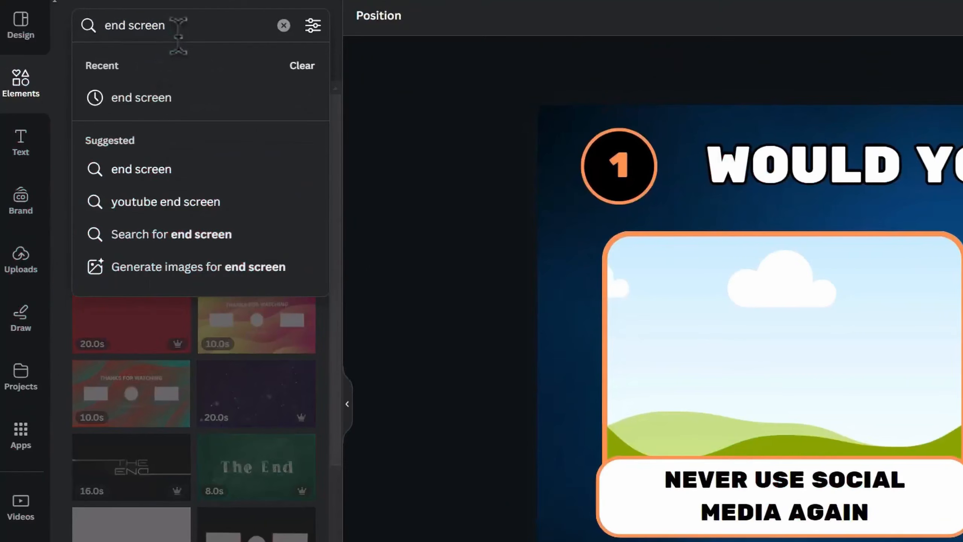
Search the photos for "social media" and fill the "Never use social media again" frame on question 1 with the hand-held phone photo
{"action": "key", "text": "ctrl+a"}
{"action": "type", "text": "social"}
{"action": "left_click", "coordinate": [167, 91]}
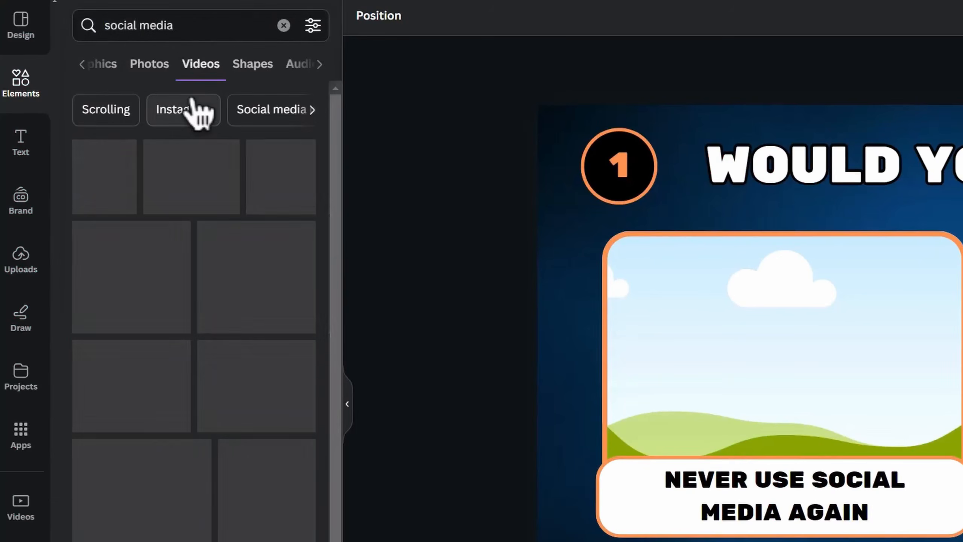
{"action": "left_click", "coordinate": [148, 62]}
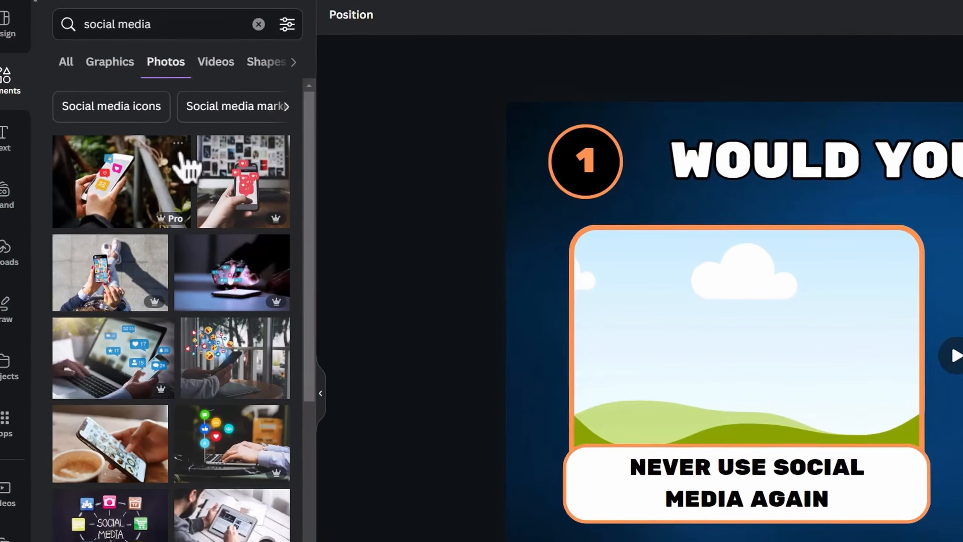
{"action": "left_click_drag", "start_coordinate": [201, 173], "coordinate": [698, 295]}
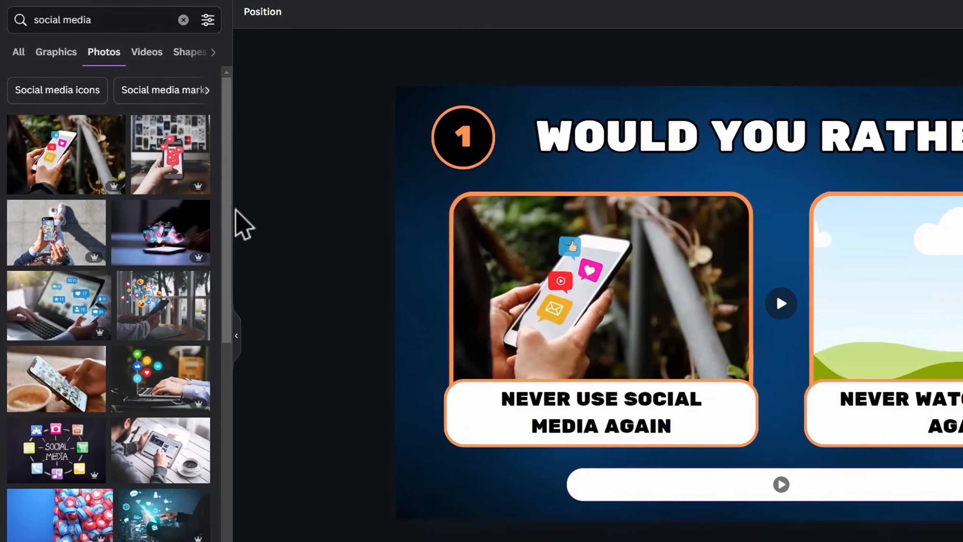
Search the photos for "movie" and fill the "Never watch a movie again" frame on question 1 with a matching photo
{"action": "left_click", "coordinate": [131, 23]}
{"action": "key", "text": "ctrl+a"}
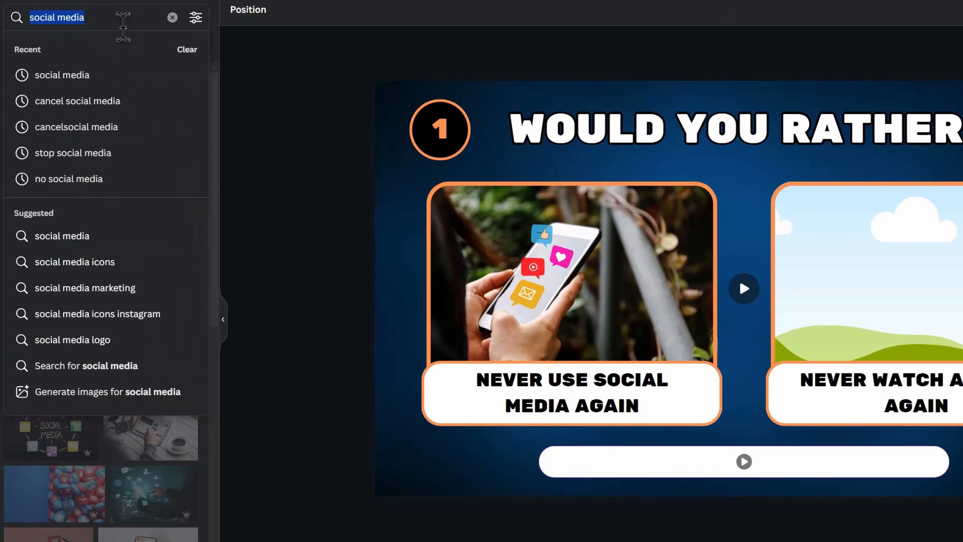
{"action": "type", "text": "movie"}
{"action": "key", "text": "Return"}
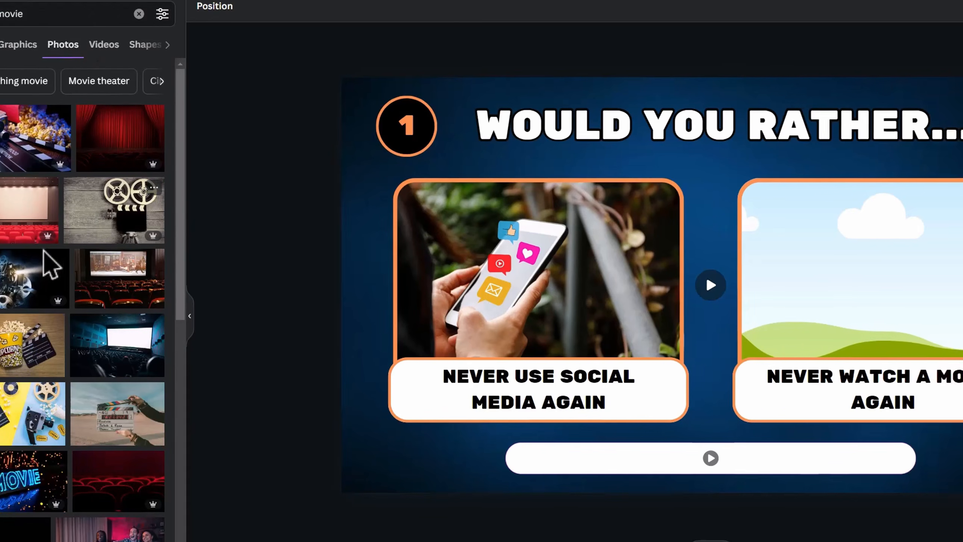
{"action": "left_click_drag", "start_coordinate": [80, 267], "coordinate": [866, 251]}
Fill the answer frames on question 3 with the zombie photo and the red photo of a silhouetted killer
{"action": "left_click_drag", "start_coordinate": [622, 217], "coordinate": [623, 220]}
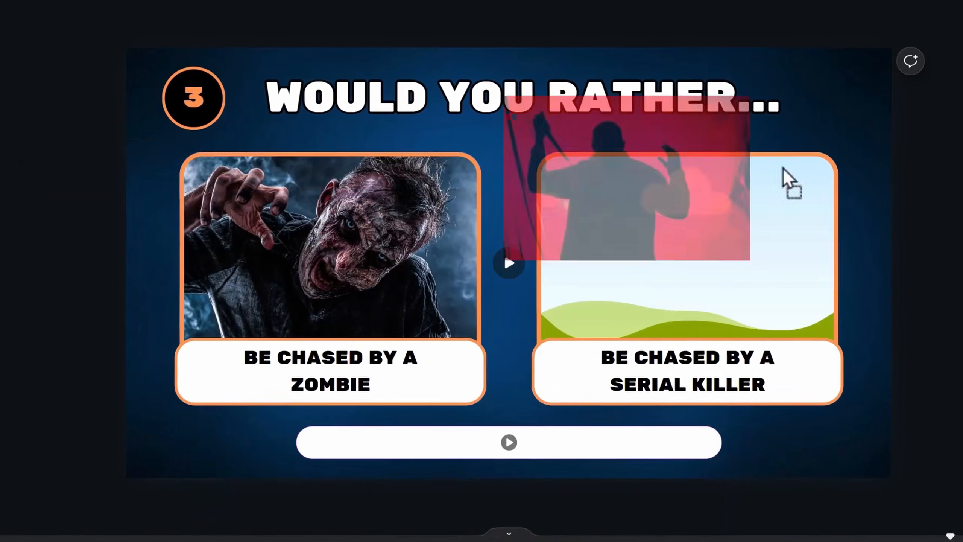
{"action": "left_click_drag", "start_coordinate": [790, 182], "coordinate": [765, 237]}
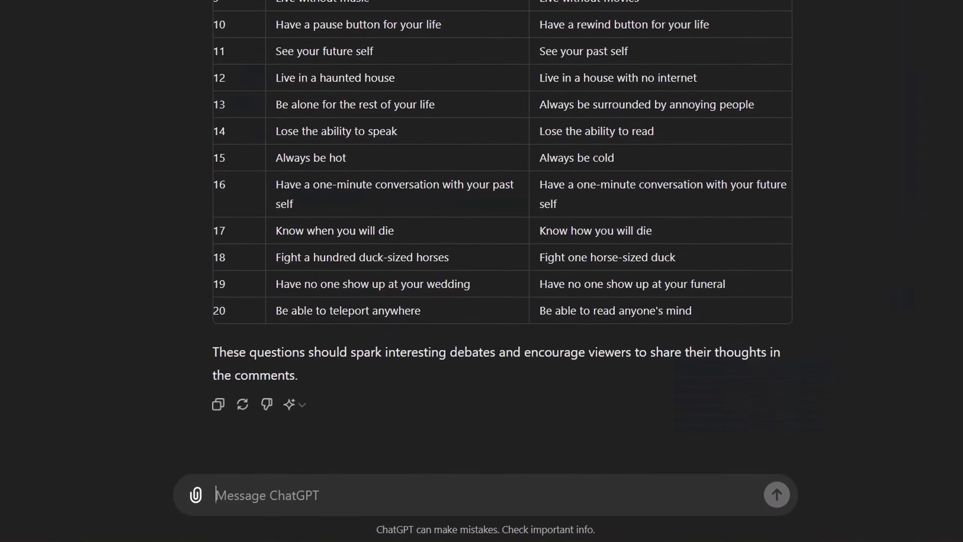
Switch to ChatGPT and request all 20 phrase pairs joined with "or", without a table, each question starting with "Would you rather"
{"action": "type", "text": "Combine the two phrases of each of the list for me to read together by adding \"or\".  - don't add a table. - write all 20. - add \"Would you rather\" at the start of every question."}
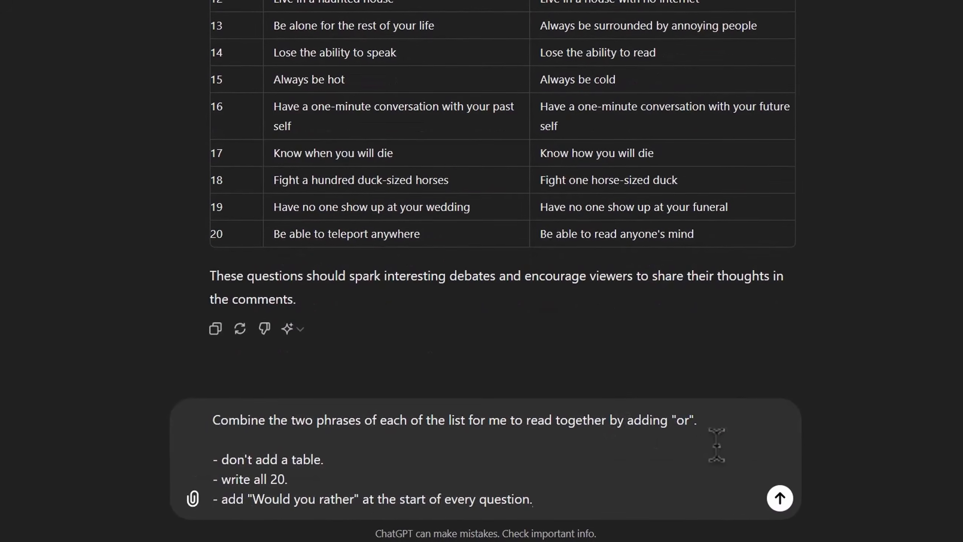
{"action": "key", "text": "Return"}
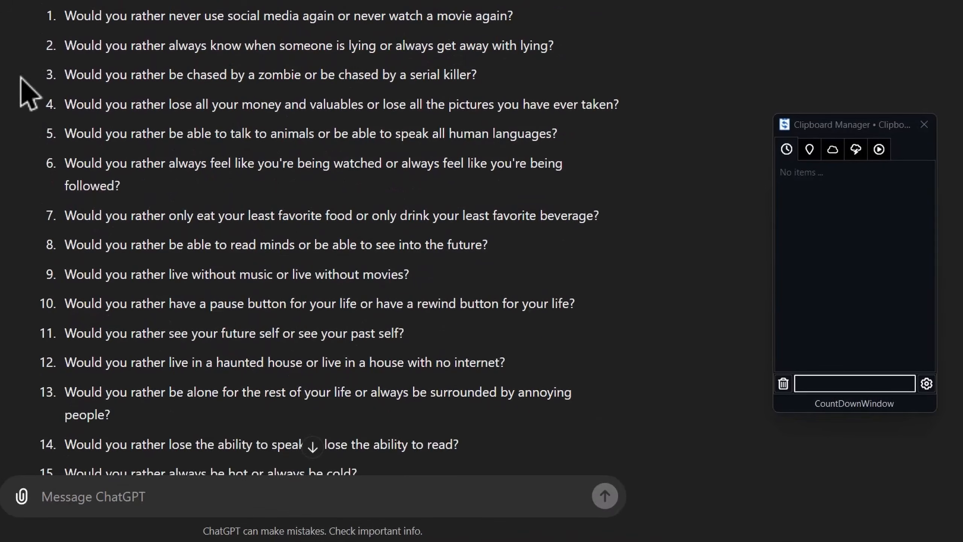
Copy the "Would you rather" questions one by one, through number 20, into the clipboard manager
{"action": "scroll", "coordinate": [21, 77], "scroll_direction": "down", "scroll_amount": 2}
{"action": "triple_click", "coordinate": [550, 59]}
{"action": "triple_click", "coordinate": [569, 141]}
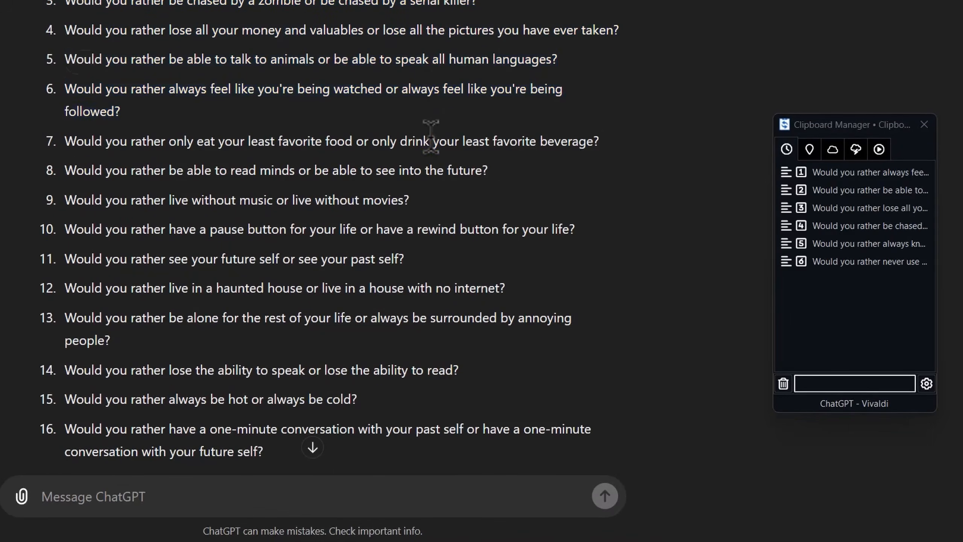
{"action": "scroll", "coordinate": [432, 114], "scroll_direction": "down", "scroll_amount": 2}
{"action": "triple_click", "coordinate": [433, 95]}
{"action": "scroll", "coordinate": [394, 114], "scroll_direction": "down", "scroll_amount": 2}
{"action": "triple_click", "coordinate": [394, 80]}
{"action": "triple_click", "coordinate": [396, 110]}
{"action": "scroll", "coordinate": [402, 95], "scroll_direction": "down", "scroll_amount": 2}
{"action": "triple_click", "coordinate": [401, 69]}
{"action": "triple_click", "coordinate": [398, 96]}
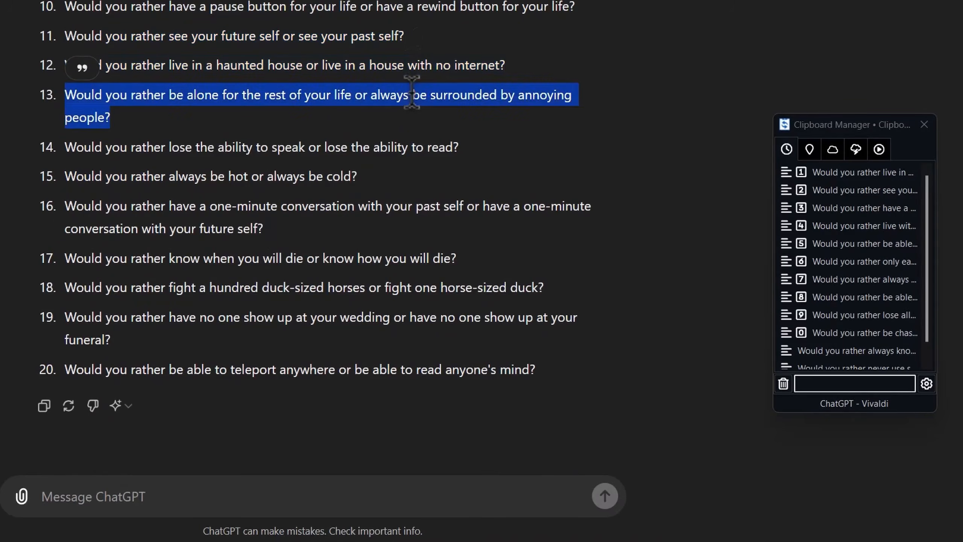
{"action": "triple_click", "coordinate": [362, 148]}
{"action": "triple_click", "coordinate": [343, 176]}
{"action": "double_click", "coordinate": [341, 206]}
{"action": "left_click", "coordinate": [342, 207]}
{"action": "triple_click", "coordinate": [340, 258]}
{"action": "triple_click", "coordinate": [341, 287]}
{"action": "triple_click", "coordinate": [344, 317]}
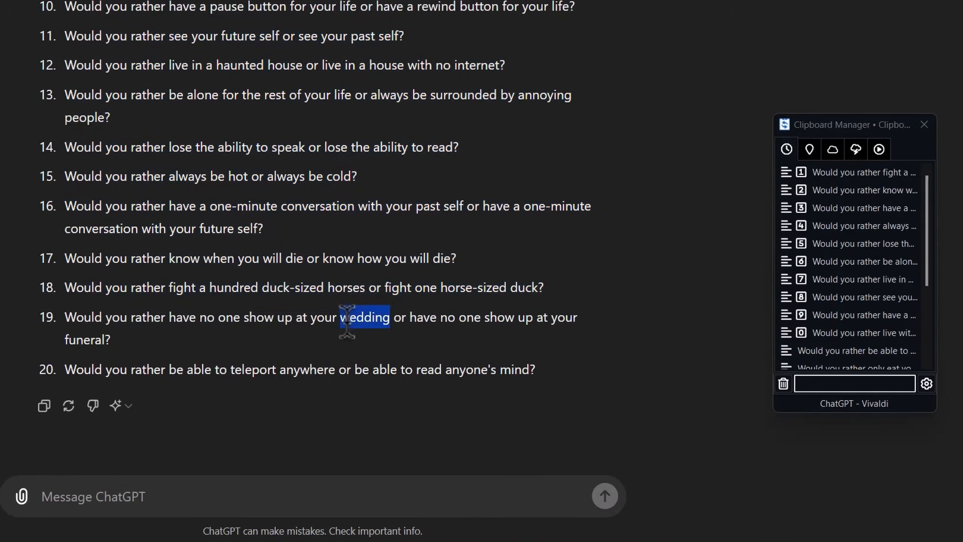
{"action": "triple_click", "coordinate": [372, 369]}
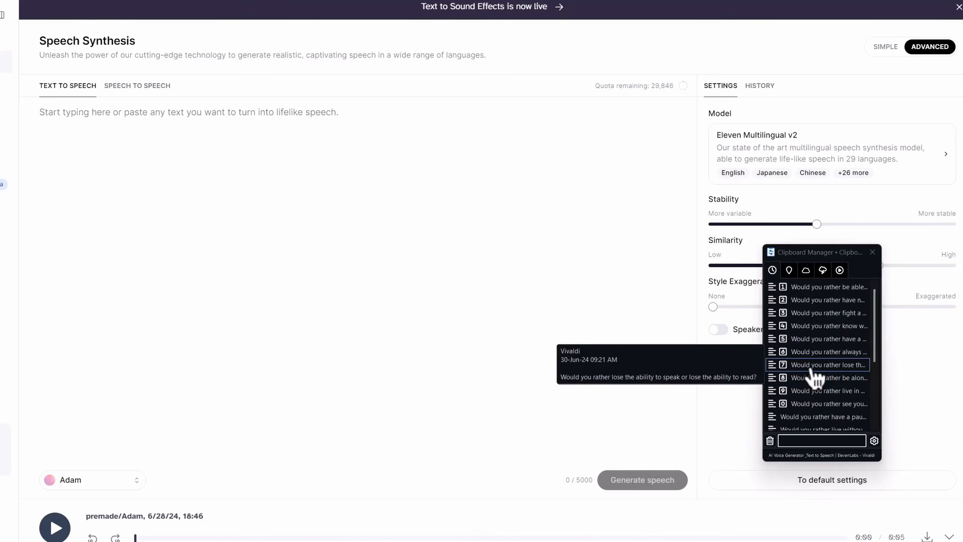
Switch to ElevenLabs, insert the first question from the clipboard history as the speech text and choose the Adam voice
{"action": "left_click", "coordinate": [823, 417]}
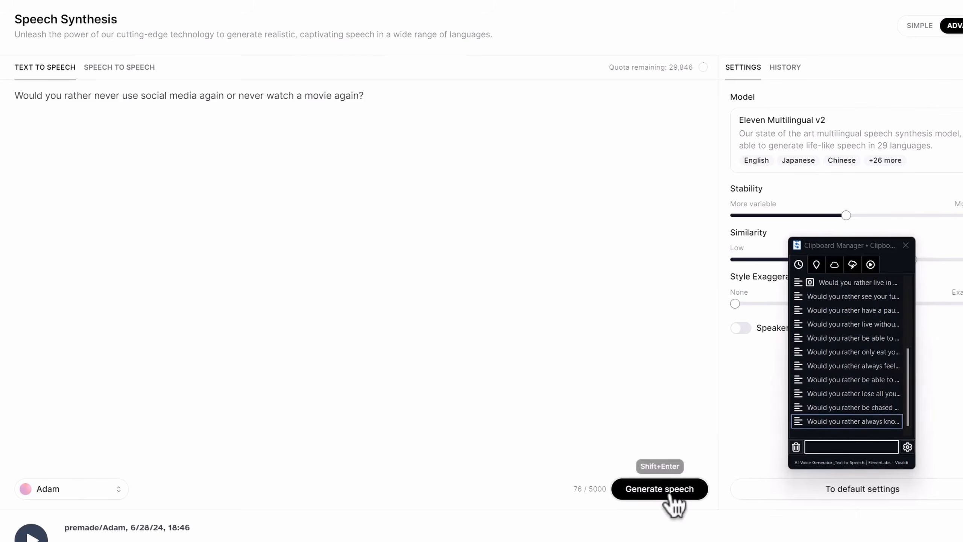
{"action": "left_click", "coordinate": [105, 493]}
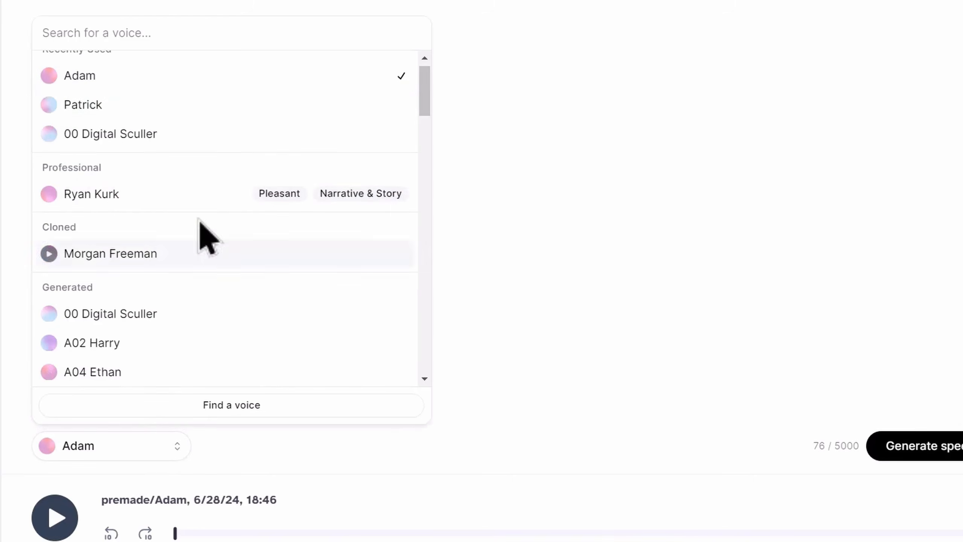
{"action": "scroll", "coordinate": [191, 186], "scroll_direction": "down", "scroll_amount": 10}
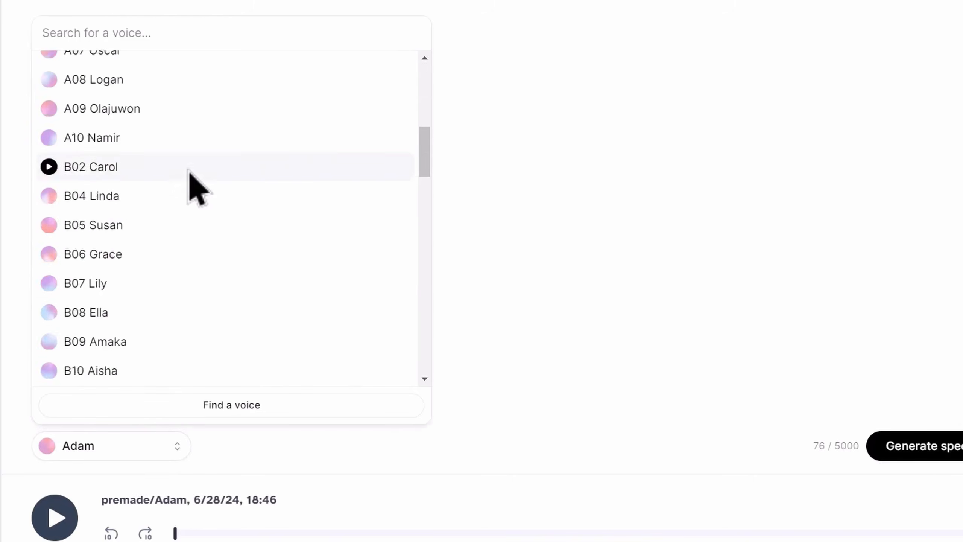
{"action": "scroll", "coordinate": [212, 163], "scroll_direction": "up", "scroll_amount": 3}
{"action": "left_click", "coordinate": [232, 104]}
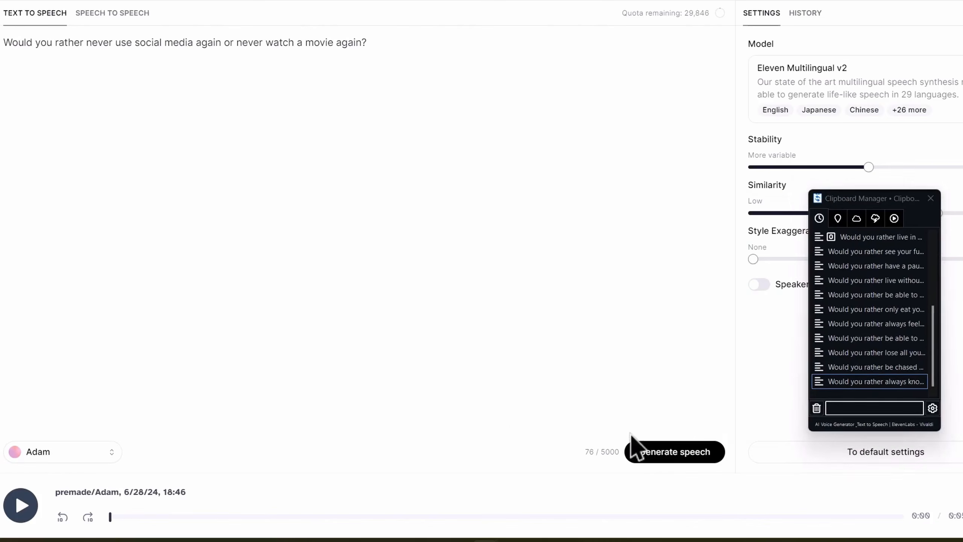
Generate the first question's speech with the Eleven English v1 model, keeping the clipboard manager clear of the settings
{"action": "left_click_drag", "start_coordinate": [856, 199], "coordinate": [634, 199]}
{"action": "left_click", "coordinate": [945, 98]}
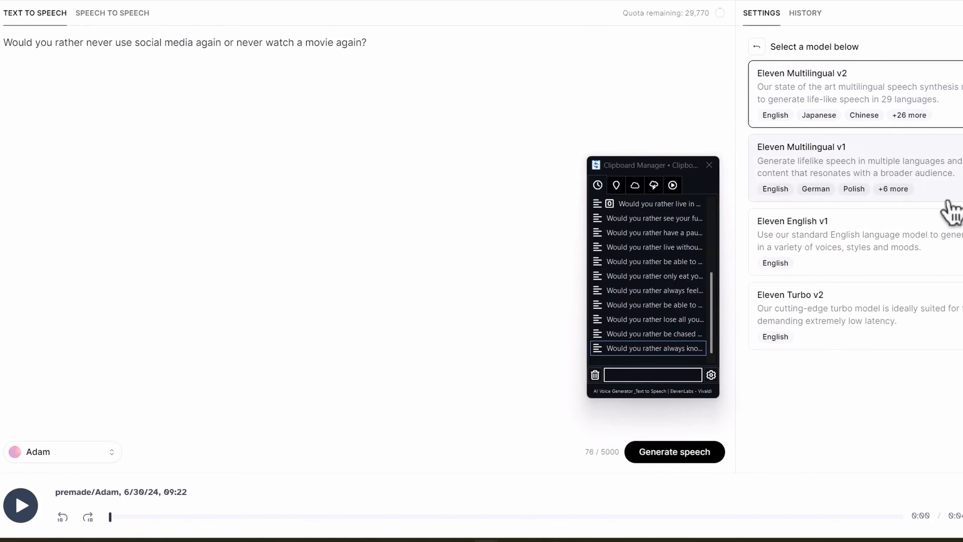
{"action": "left_click", "coordinate": [953, 252]}
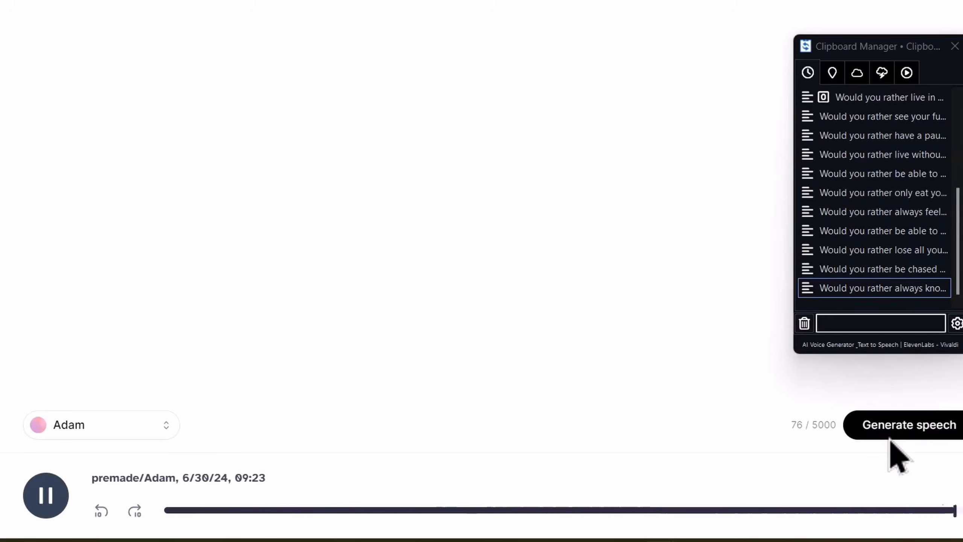
Replace the speech text with the second and third questions from the clipboard history in turn, generating speech for each
{"action": "key", "text": "ctrl+a"}
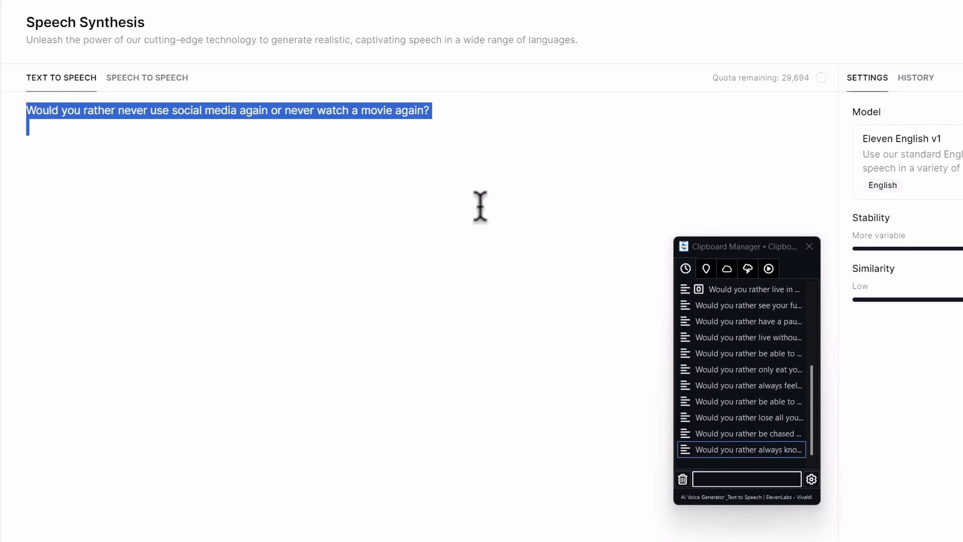
{"action": "left_click", "coordinate": [737, 451]}
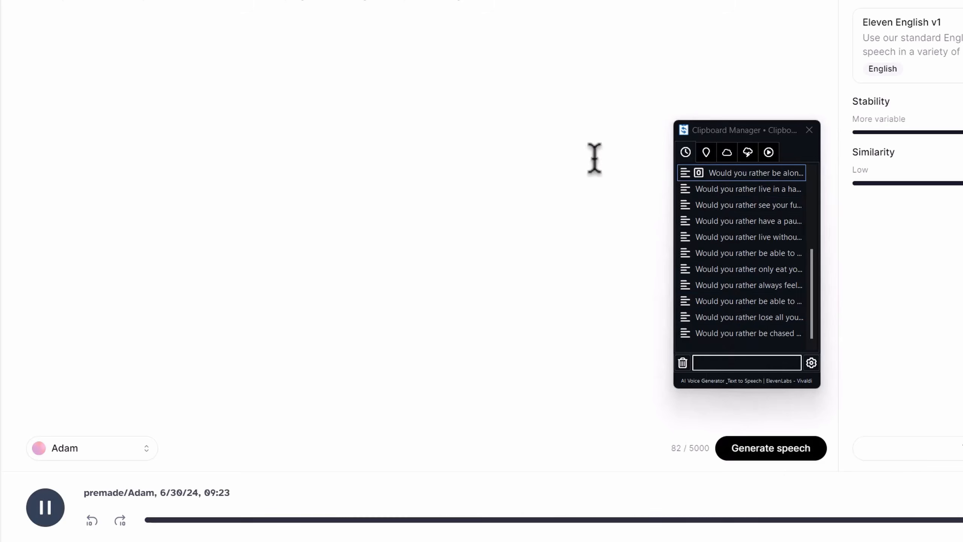
{"action": "key", "text": "ctrl+a"}
{"action": "left_click", "coordinate": [760, 333]}
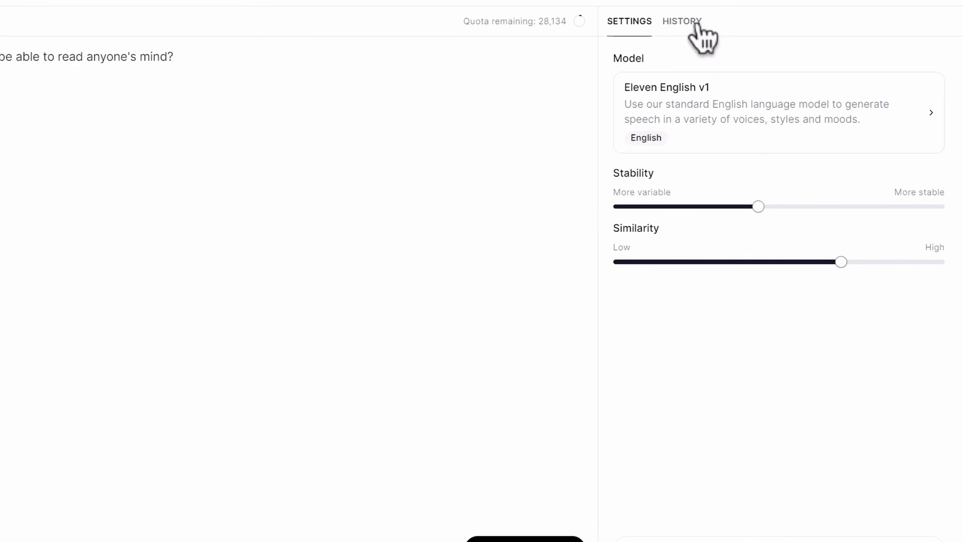
Open the speech generation history and go through the question clips to download them
{"action": "left_click", "coordinate": [696, 24]}
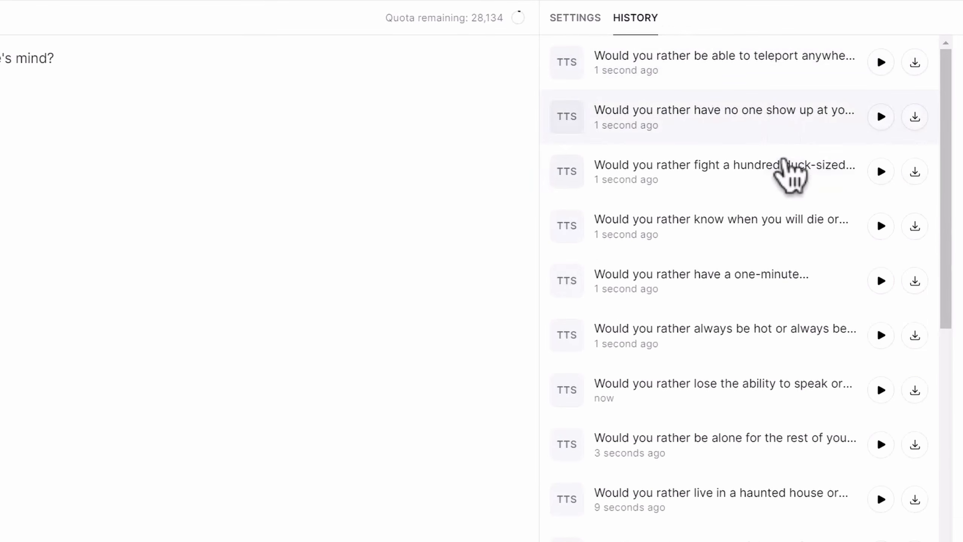
{"action": "scroll", "coordinate": [790, 175], "scroll_direction": "down", "scroll_amount": 12}
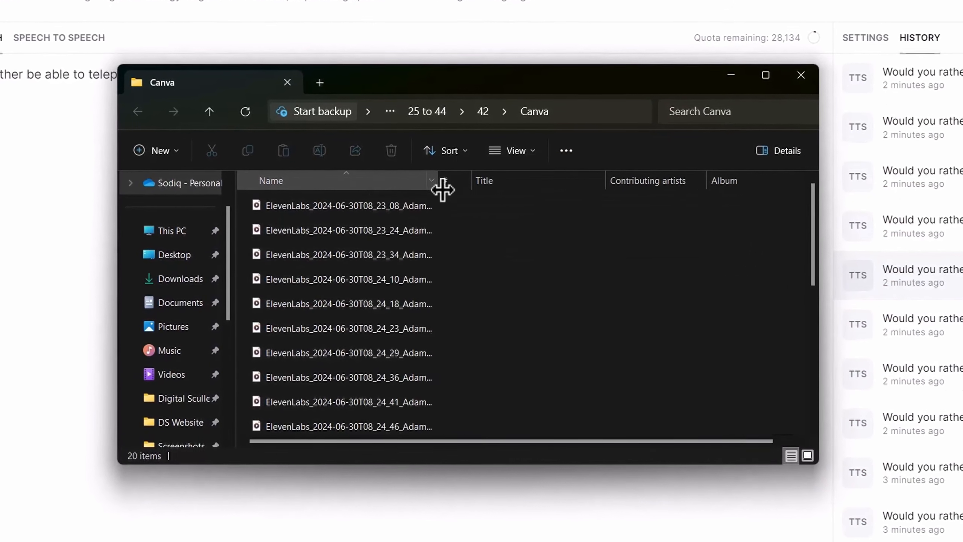
Batch-rename all the downloaded question audio files in the Canva folder as "wyr" and upload them to Canva
{"action": "left_click_drag", "start_coordinate": [442, 189], "coordinate": [559, 189]}
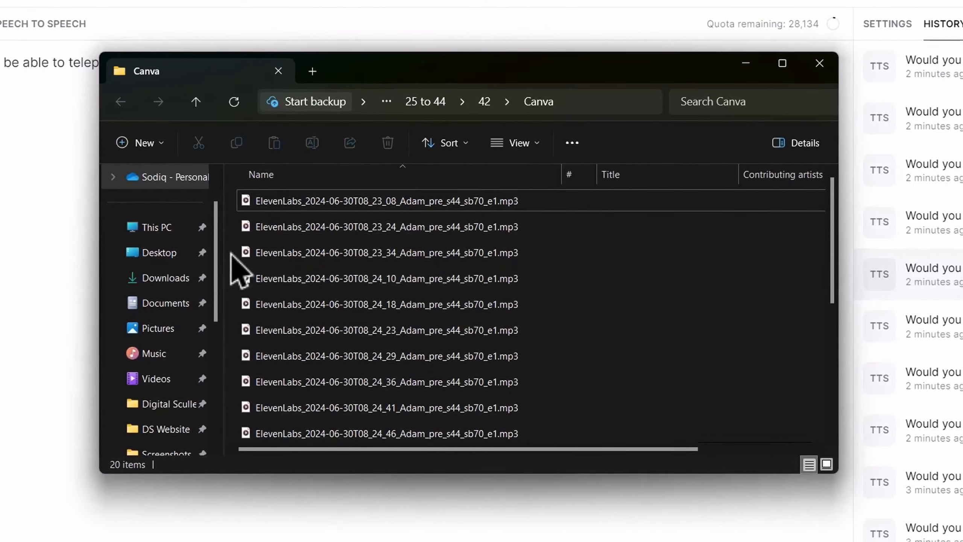
{"action": "key", "text": "ctrl+a"}
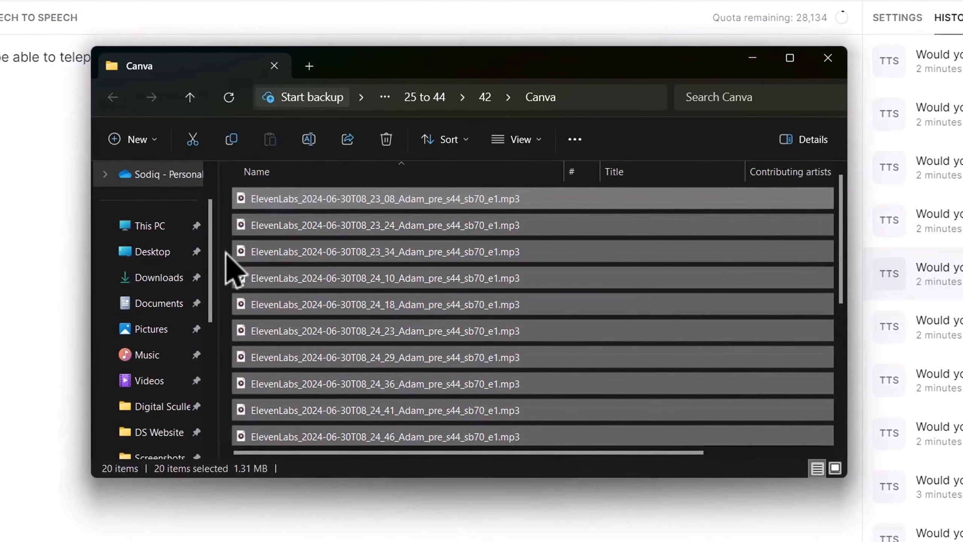
{"action": "key", "text": "F2"}
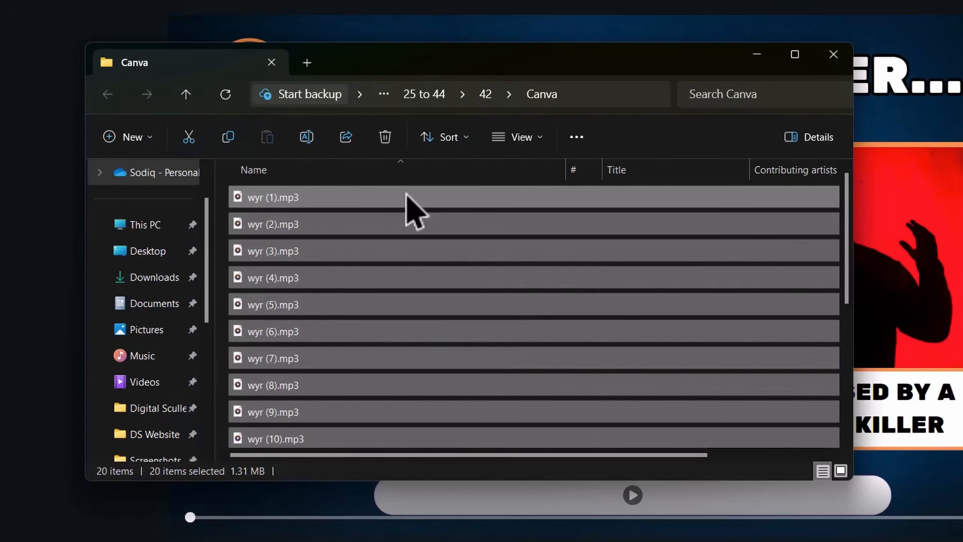
{"action": "left_click_drag", "start_coordinate": [404, 195], "coordinate": [310, 343]}
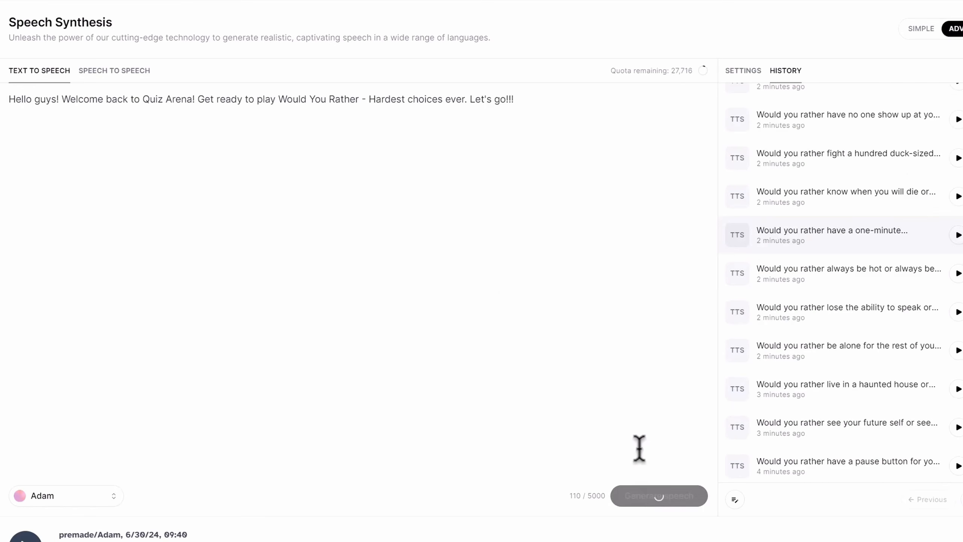
Generate the outro speech in ElevenLabs in place of the intro text, and upload intro.mp3 and outro.mp3 to Canva
{"action": "key", "text": "ctrl+a"}
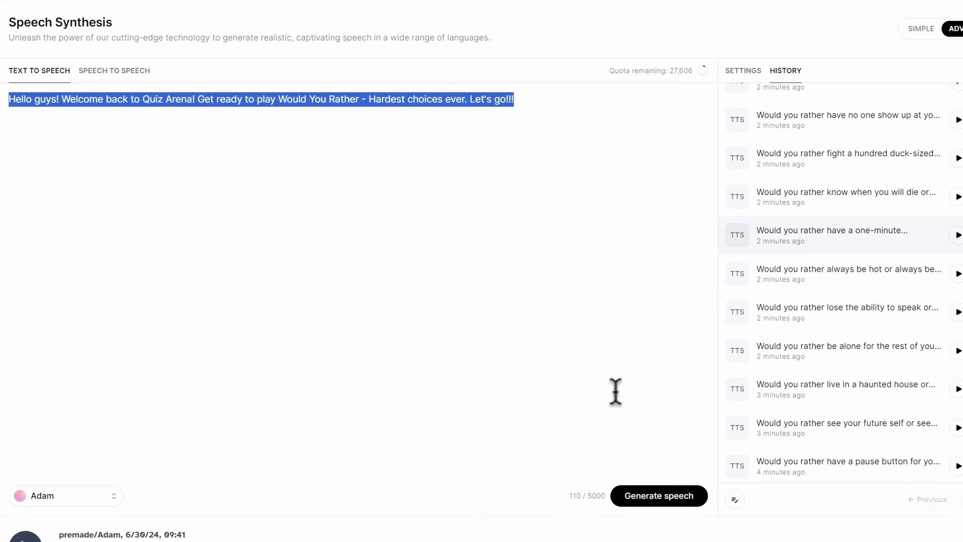
{"action": "key", "text": "BackSpace"}
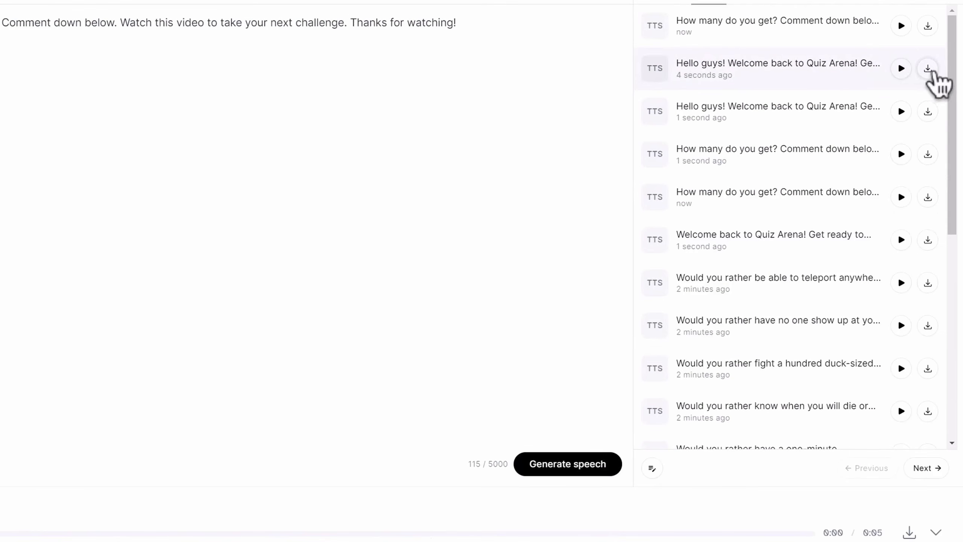
{"action": "left_click", "coordinate": [876, 98]}
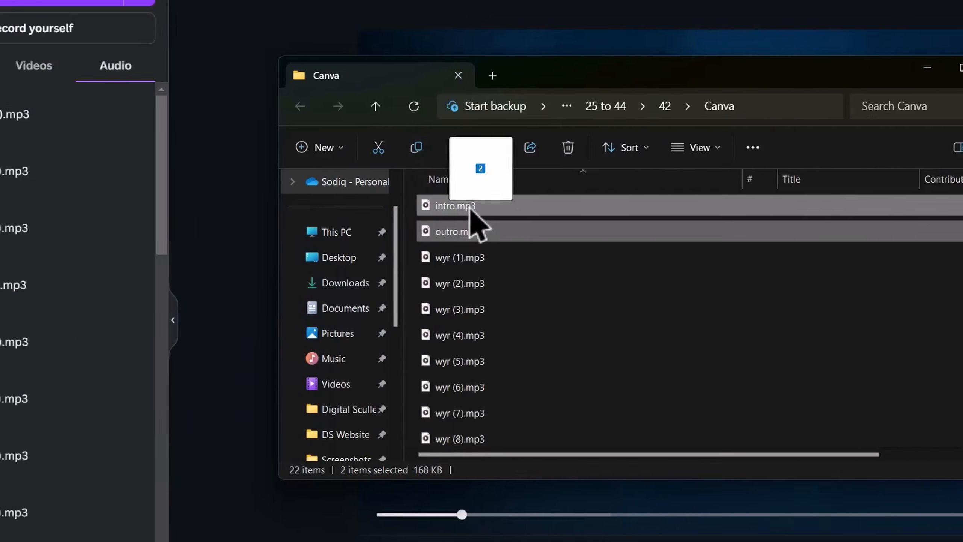
{"action": "left_click_drag", "start_coordinate": [319, 211], "coordinate": [150, 233]}
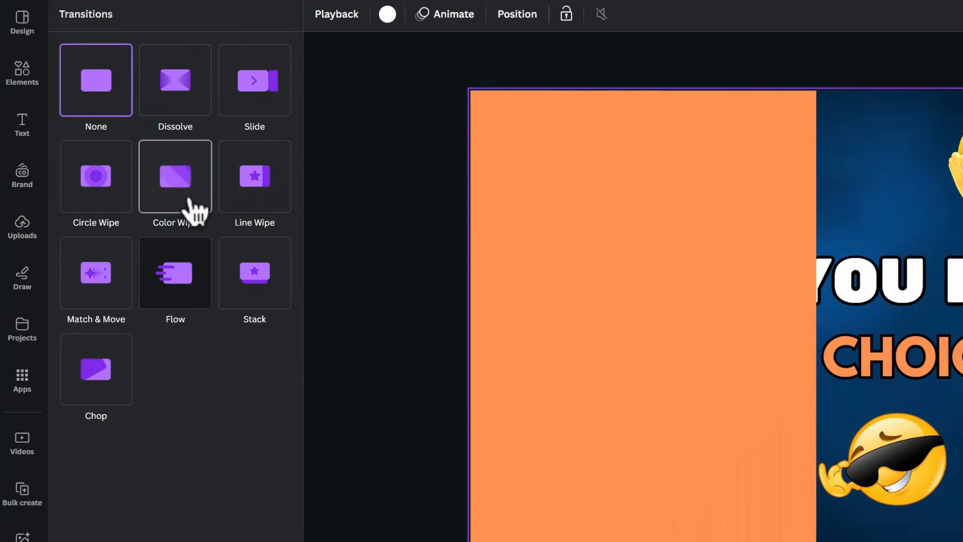
Apply a 0.5-second Color Wipe transition with the diagonal down-left direction between all pages
{"action": "left_click", "coordinate": [169, 191]}
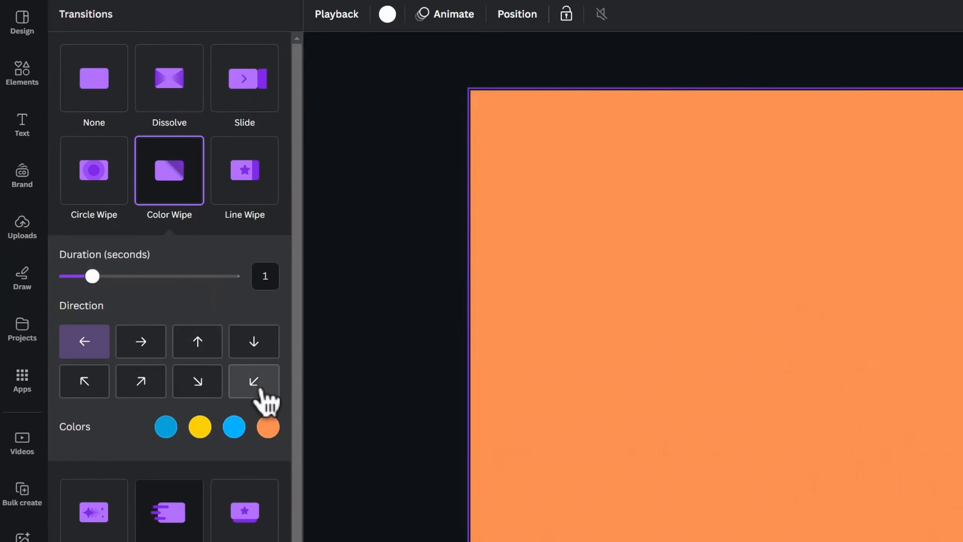
{"action": "left_click", "coordinate": [262, 396]}
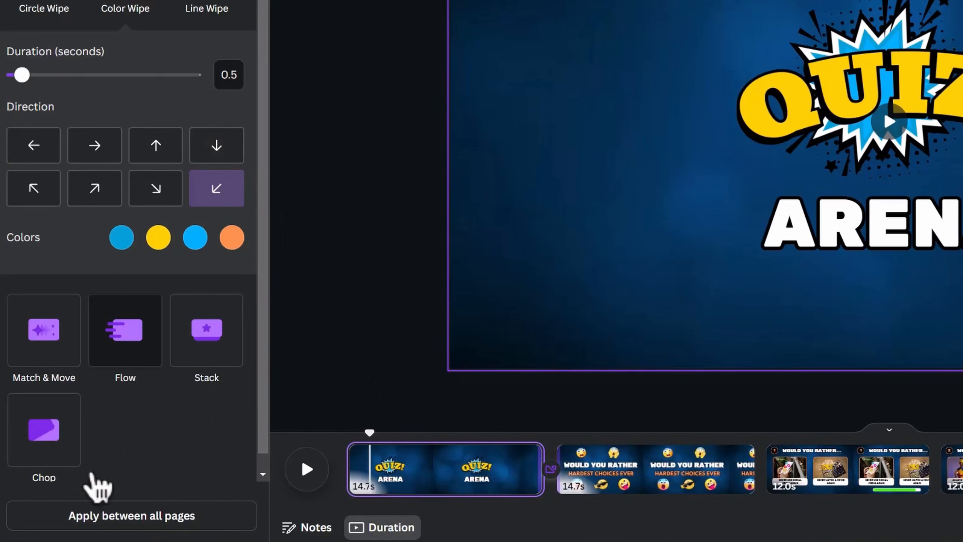
{"action": "left_click", "coordinate": [94, 516]}
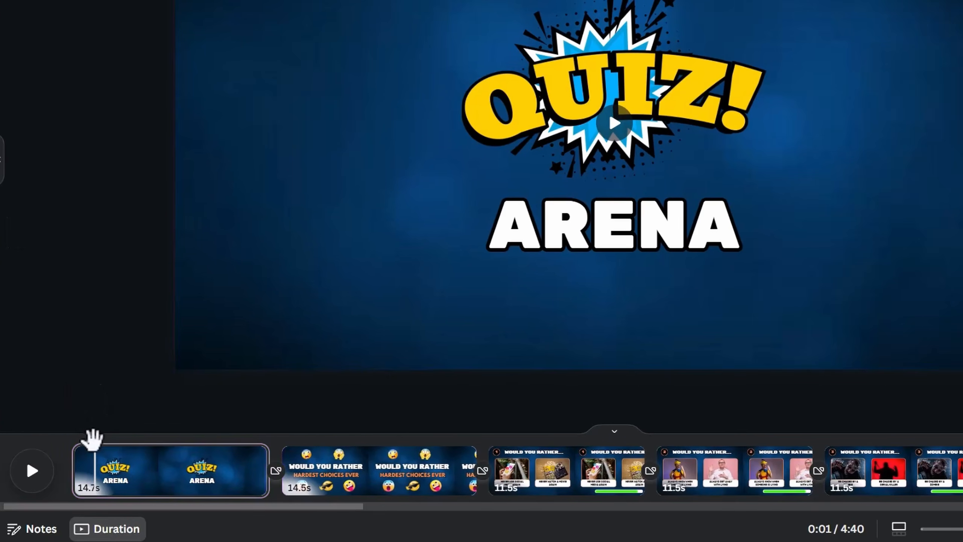
Add intro.mp3 to the timeline at the very start of the video
{"action": "left_click_drag", "start_coordinate": [93, 440], "coordinate": [26, 441]}
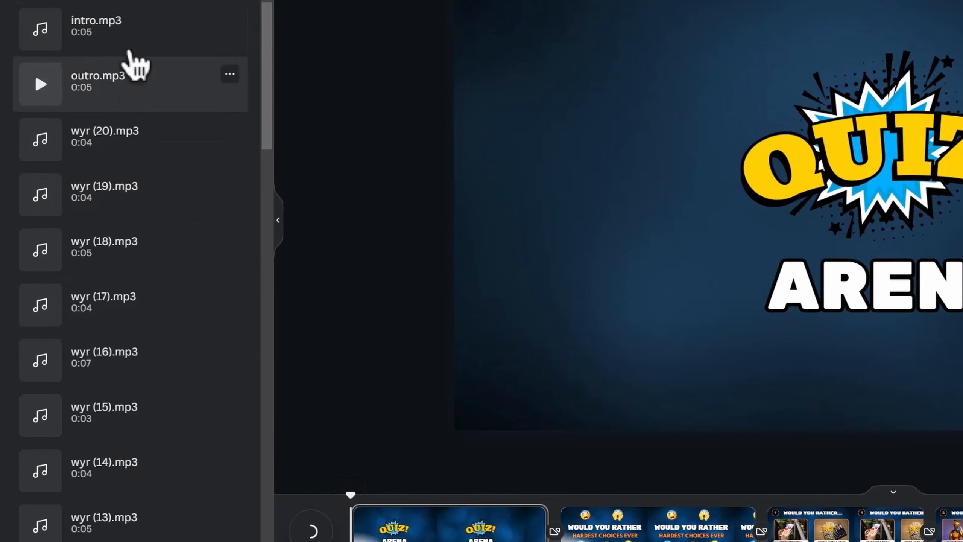
{"action": "left_click", "coordinate": [143, 39]}
{"action": "scroll", "coordinate": [800, 493], "scroll_direction": "up", "scroll_amount": 3}
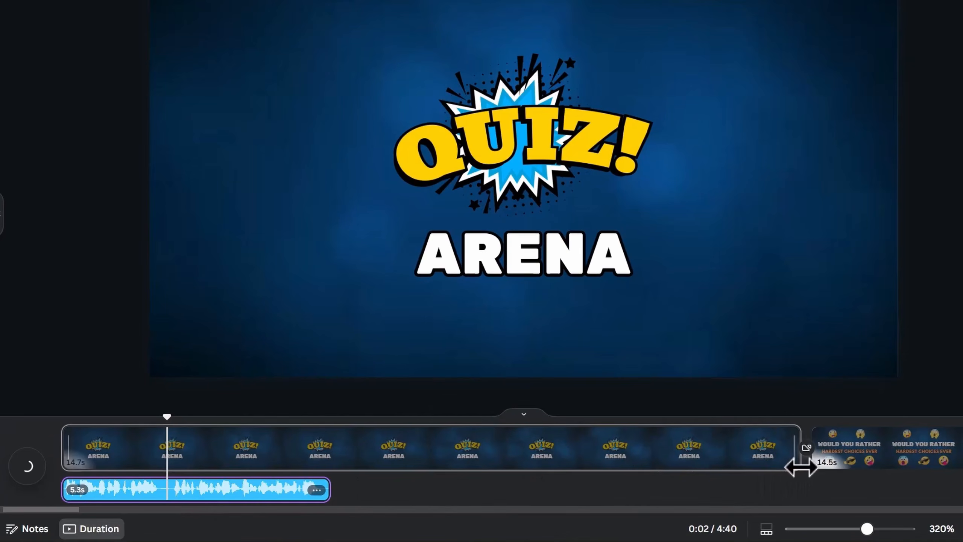
Trim the Quiz Arena page to 2.2 seconds and shorten the title page to match the end of the intro audio
{"action": "left_click_drag", "start_coordinate": [801, 468], "coordinate": [167, 471]}
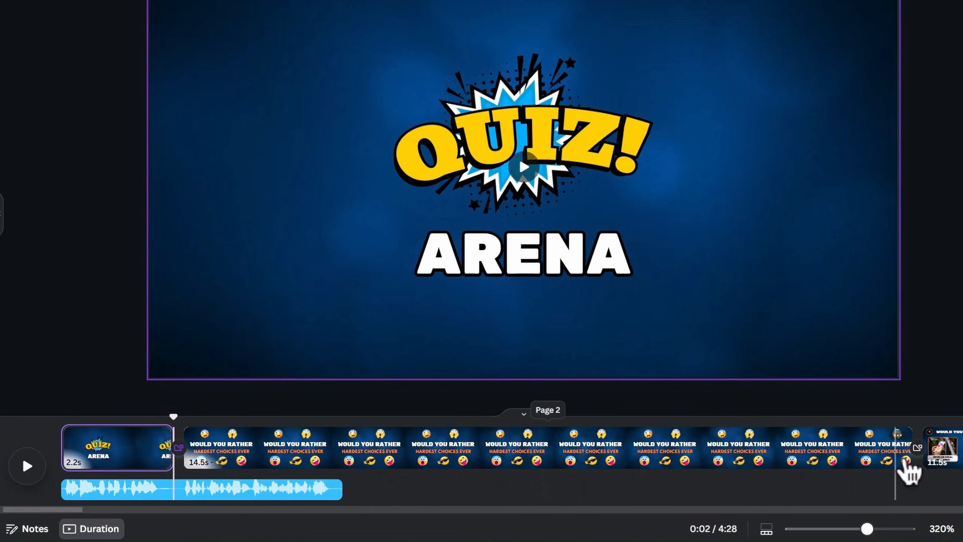
{"action": "left_click_drag", "start_coordinate": [903, 458], "coordinate": [350, 469]}
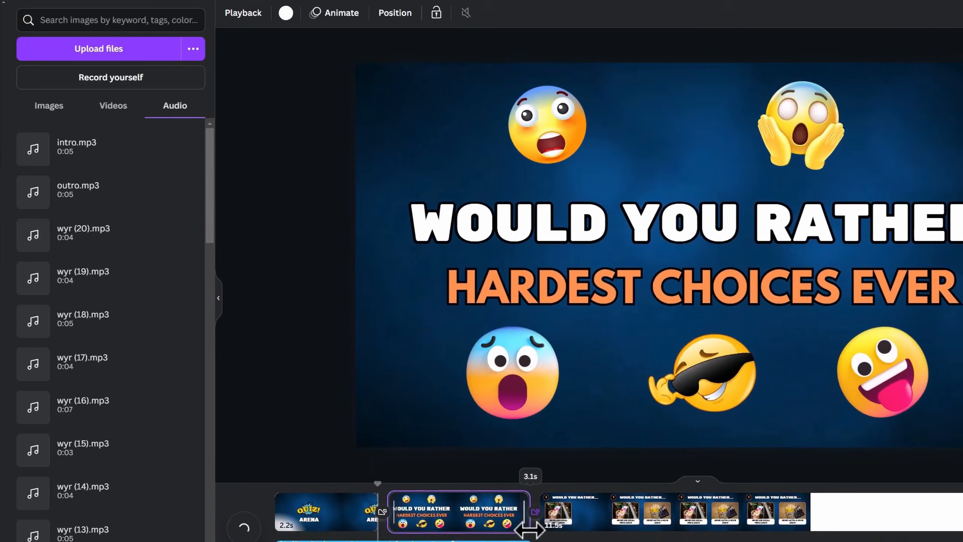
{"action": "left_click_drag", "start_coordinate": [529, 531], "coordinate": [529, 530]}
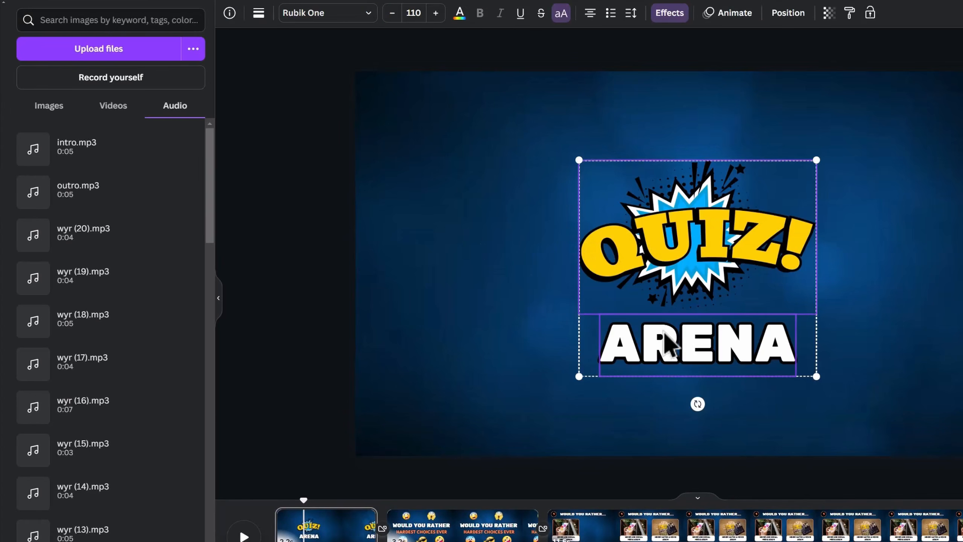
Apply the Pop animation to the QUIZ! logo and ARENA text, and add the Pulse motion effect to the logo
{"action": "left_click", "coordinate": [743, 19]}
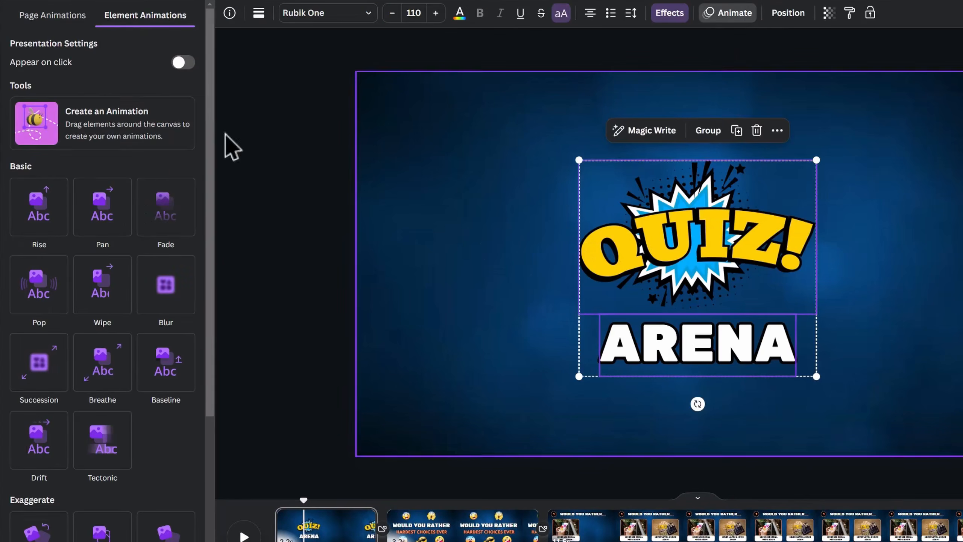
{"action": "left_click", "coordinate": [67, 302]}
{"action": "scroll", "coordinate": [78, 315], "scroll_direction": "down", "scroll_amount": 8}
{"action": "left_click", "coordinate": [599, 262]}
{"action": "scroll", "coordinate": [114, 361], "scroll_direction": "down", "scroll_amount": 2}
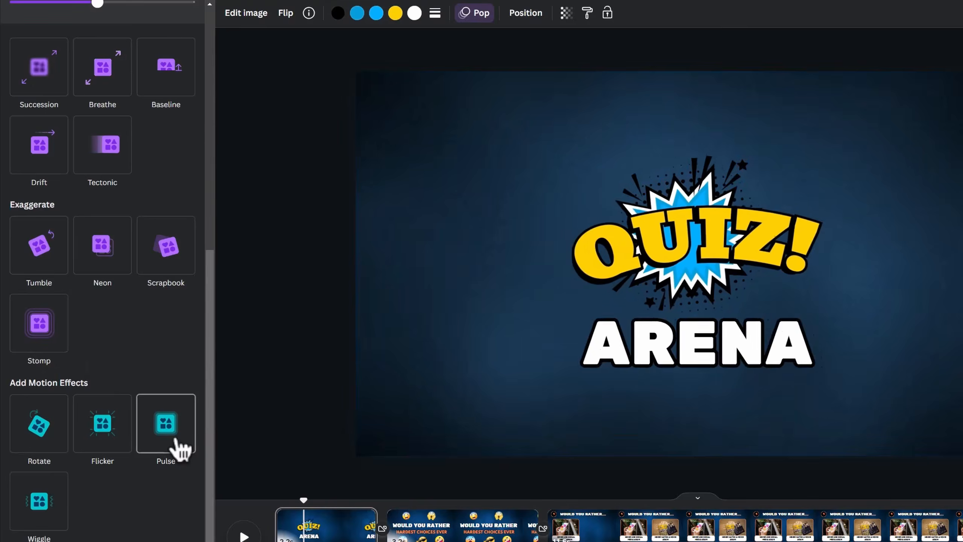
{"action": "left_click", "coordinate": [181, 449]}
Apply the Burst writing animation to both text lines, WOULD YOU RATHER and HARDEST CHOICES EVER, on the title page
{"action": "left_click", "coordinate": [451, 525]}
{"action": "left_click", "coordinate": [609, 294]}
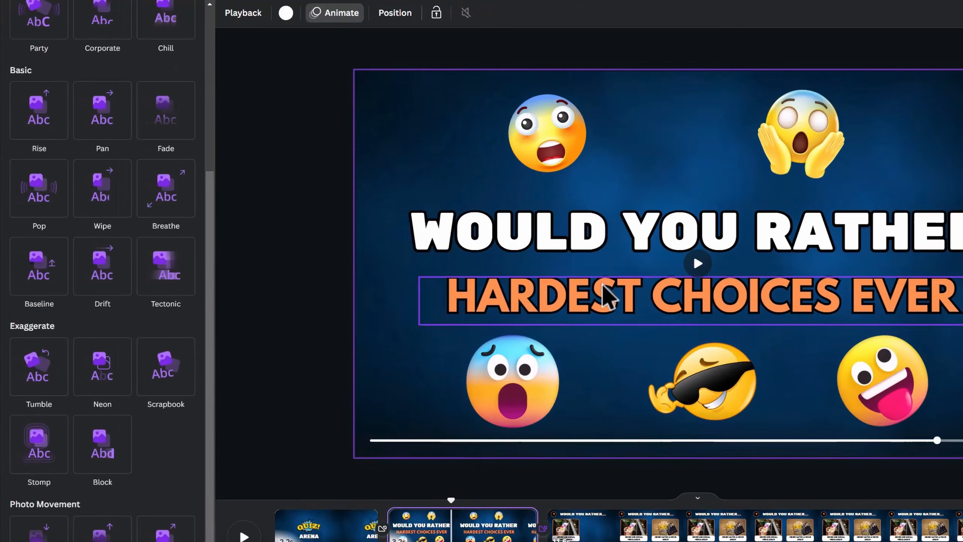
{"action": "left_click", "coordinate": [417, 213], "text": "shift"}
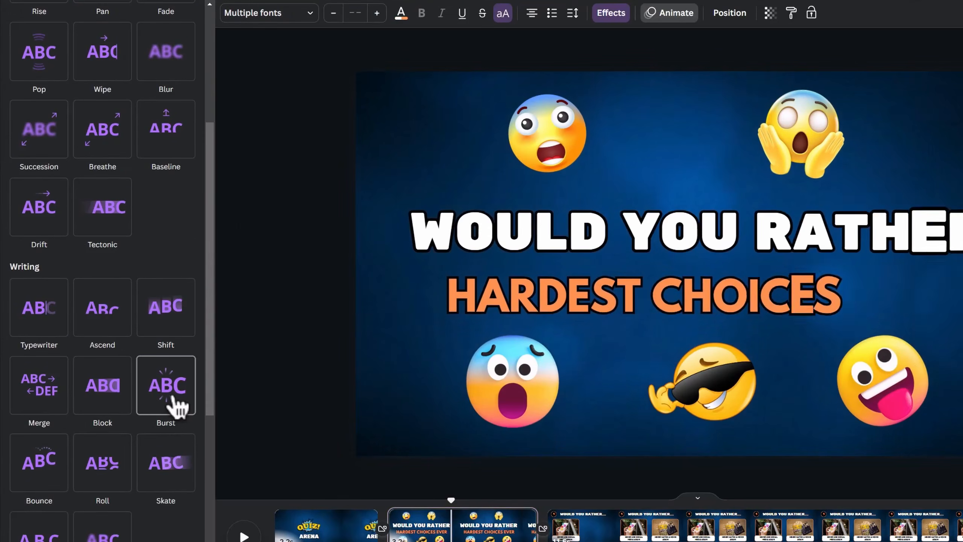
{"action": "left_click", "coordinate": [181, 401]}
Add wyr (1).mp3 to the timeline under question 1, starting at about 0:06 where its two choices have appeared
{"action": "left_click_drag", "start_coordinate": [103, 475], "coordinate": [22, 476]}
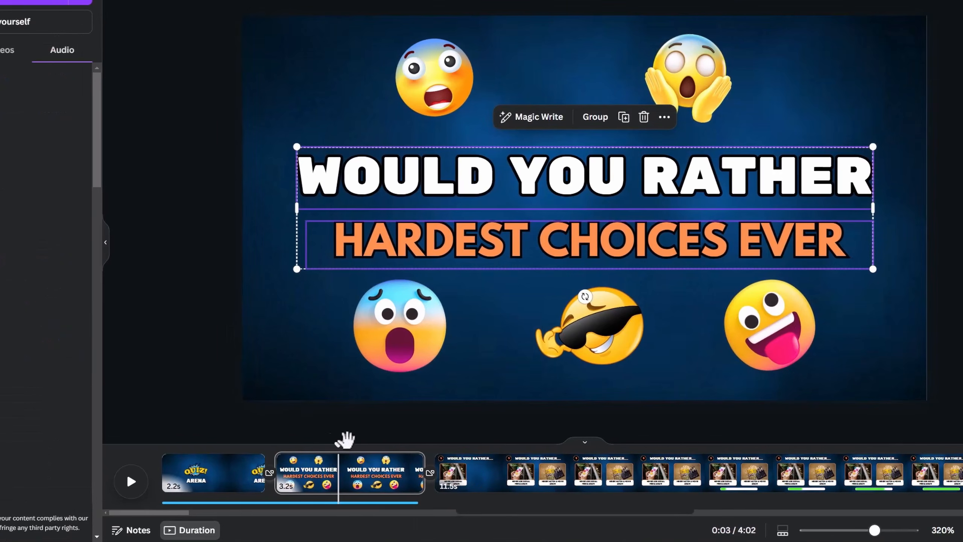
{"action": "left_click_drag", "start_coordinate": [432, 432], "coordinate": [494, 423]}
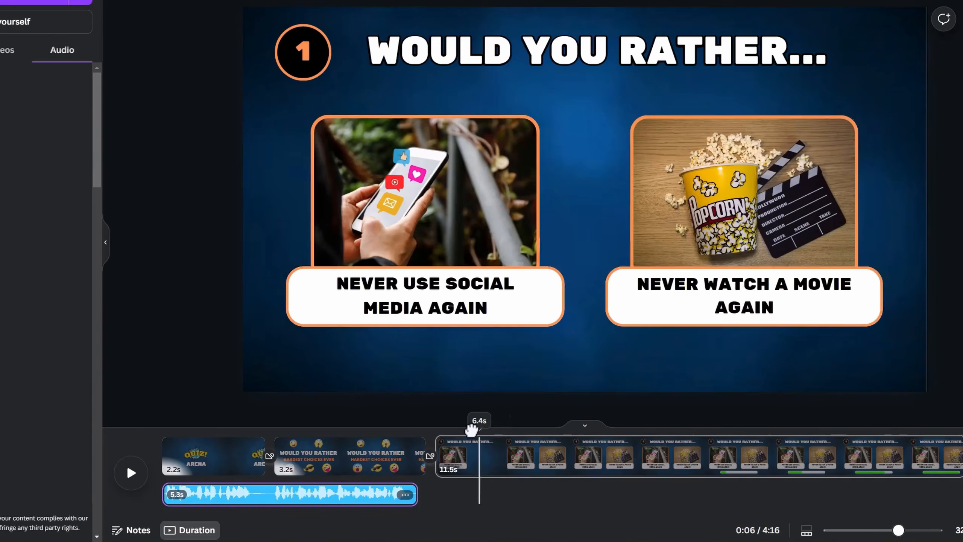
{"action": "key", "text": "space"}
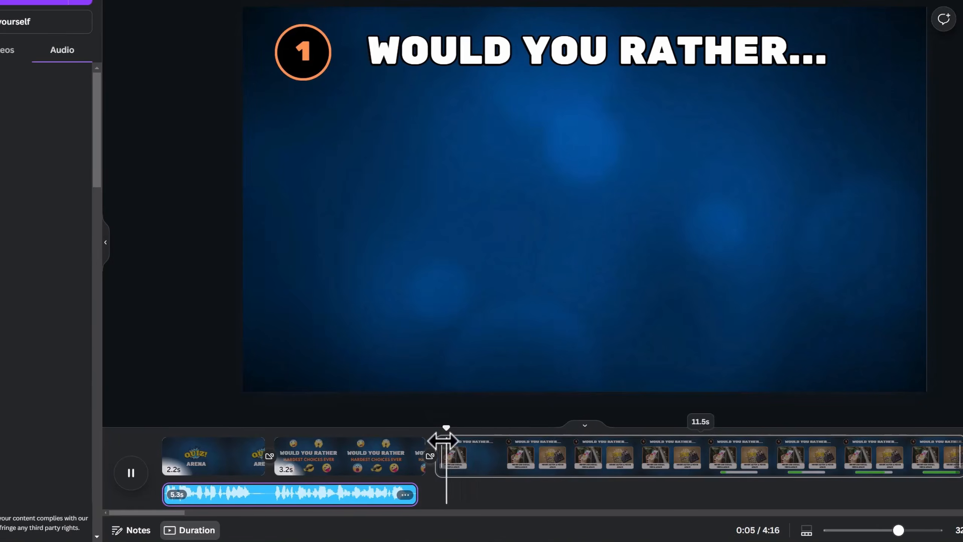
{"action": "key", "text": "space"}
{"action": "scroll", "coordinate": [12, 355], "scroll_direction": "down", "scroll_amount": 5}
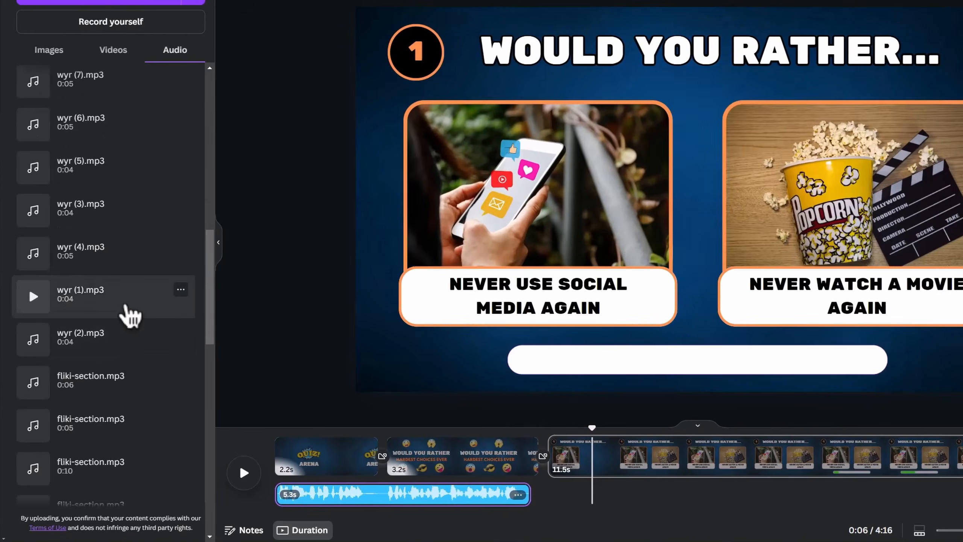
{"action": "left_click_drag", "start_coordinate": [131, 315], "coordinate": [605, 482]}
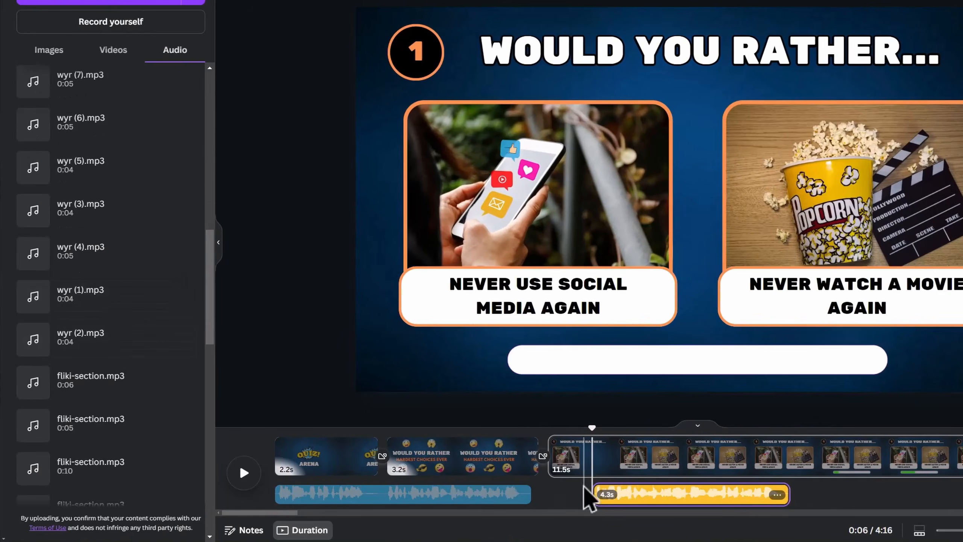
Add wyr (2).mp3 under question 2 at 0:18 and wyr (3).mp3 under question 3, each starting where the choices appear
{"action": "left_click", "coordinate": [786, 499]}
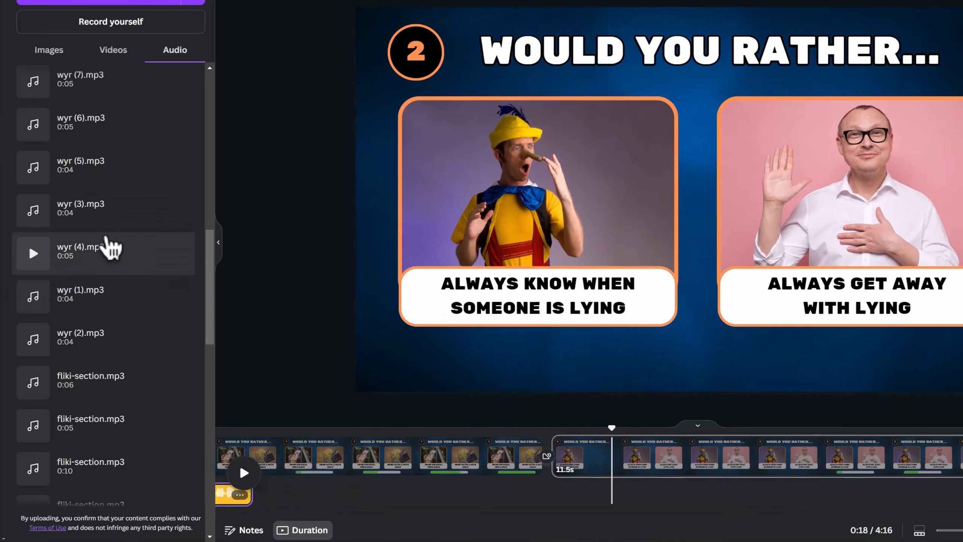
{"action": "left_click_drag", "start_coordinate": [120, 355], "coordinate": [611, 457]}
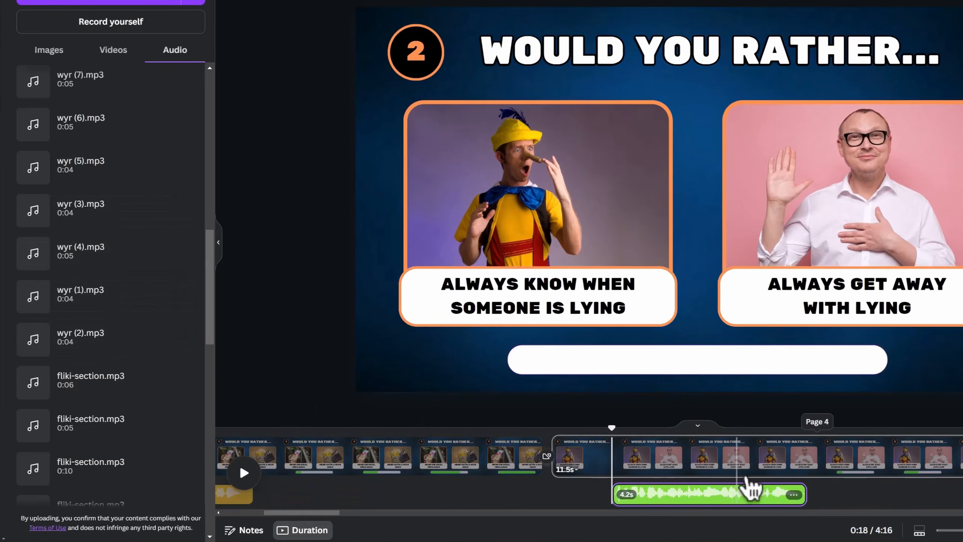
{"action": "left_click", "coordinate": [815, 455]}
{"action": "scroll", "coordinate": [802, 466], "scroll_direction": "right", "scroll_amount": 5}
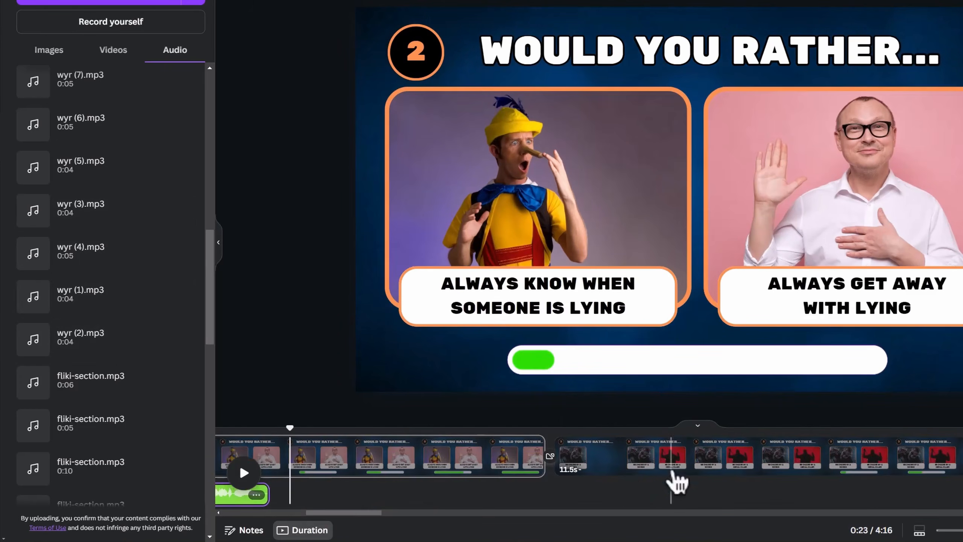
{"action": "left_click", "coordinate": [605, 433]}
{"action": "left_click_drag", "start_coordinate": [122, 220], "coordinate": [605, 428]}
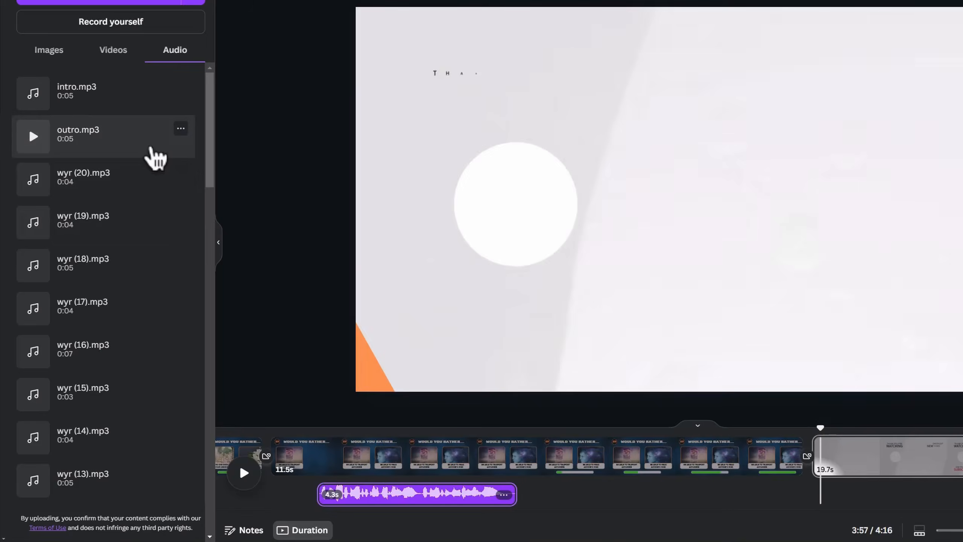
Add outro.mp3 at the start of the end-screen page and shorten that page to match the end of the audio
{"action": "left_click", "coordinate": [147, 144]}
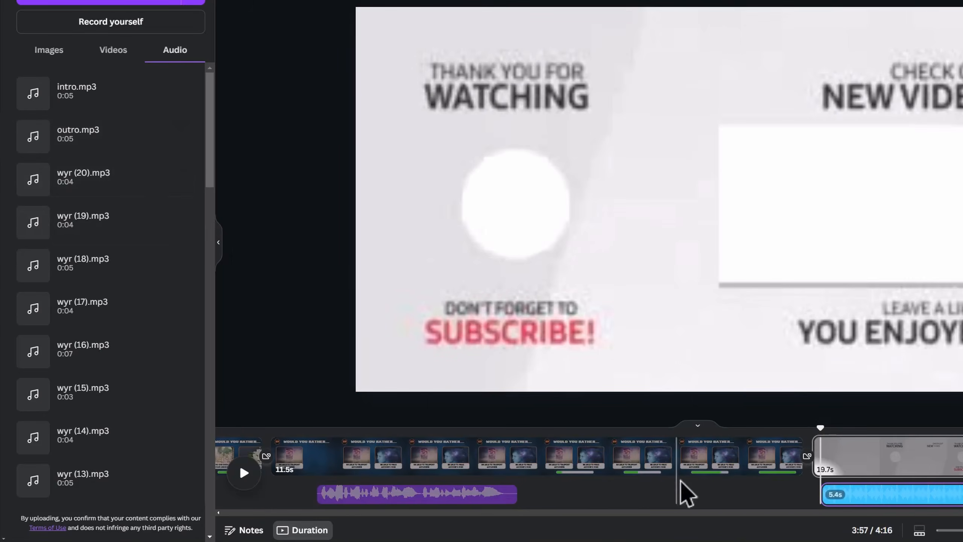
{"action": "scroll", "coordinate": [686, 493], "scroll_direction": "right", "scroll_amount": 6}
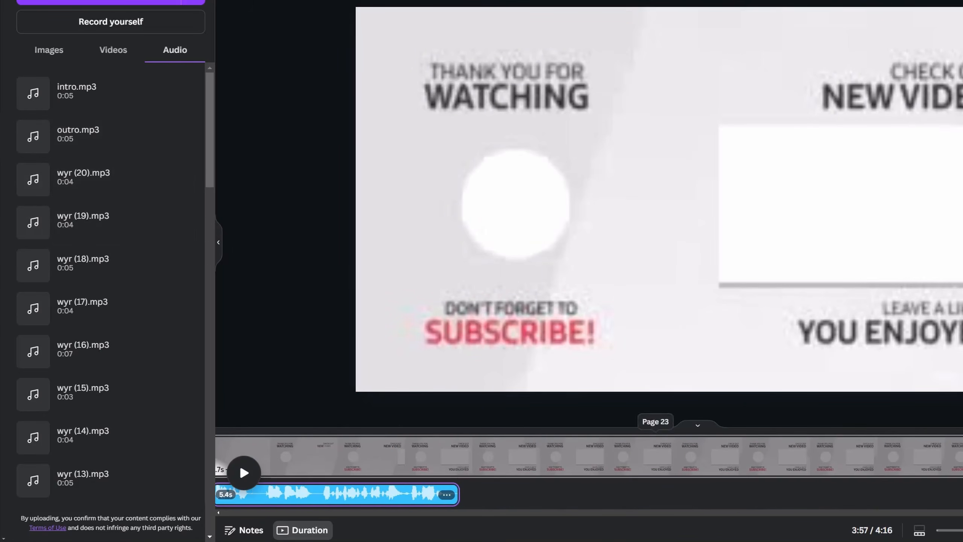
{"action": "left_click_drag", "start_coordinate": [621, 466], "coordinate": [456, 466]}
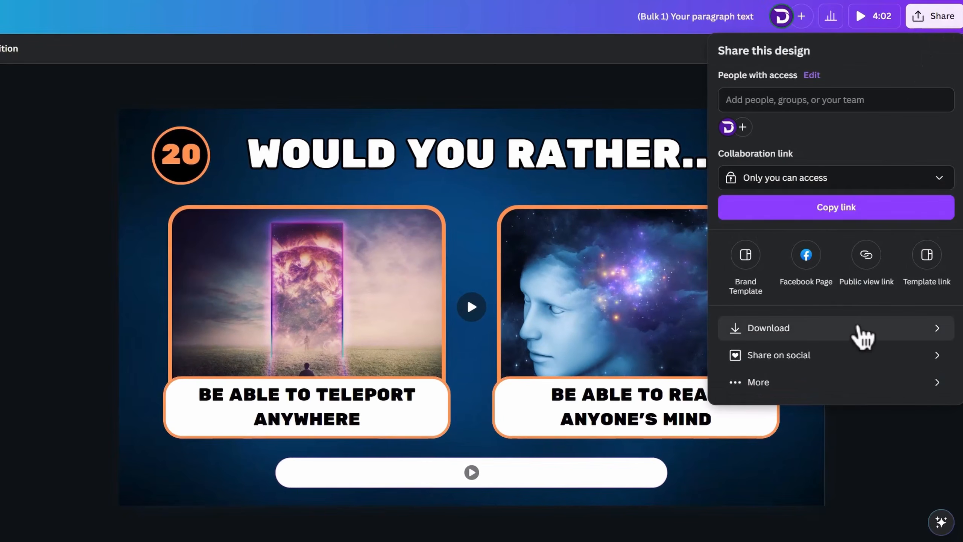
Download the finished design as an MP4 video
{"action": "left_click", "coordinate": [859, 328]}
{"action": "left_click", "coordinate": [888, 317]}
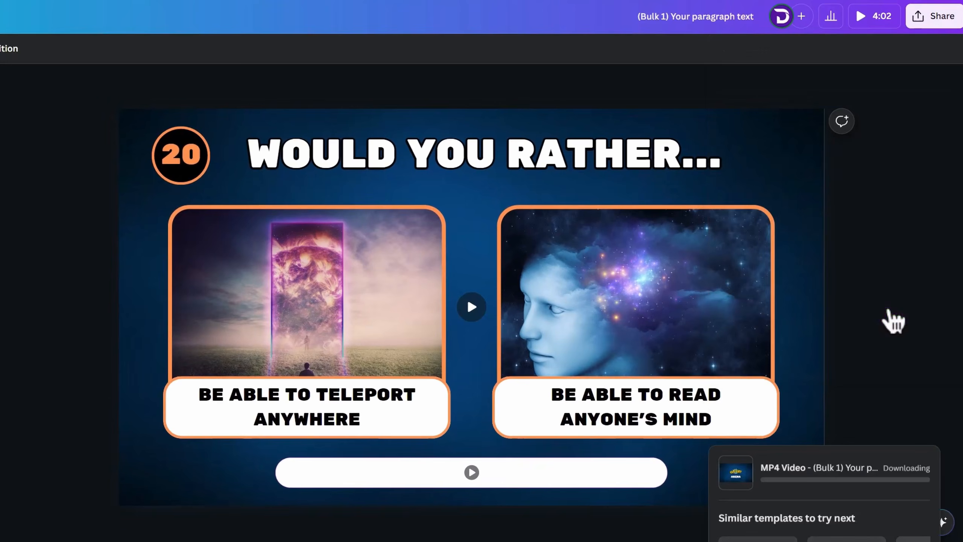